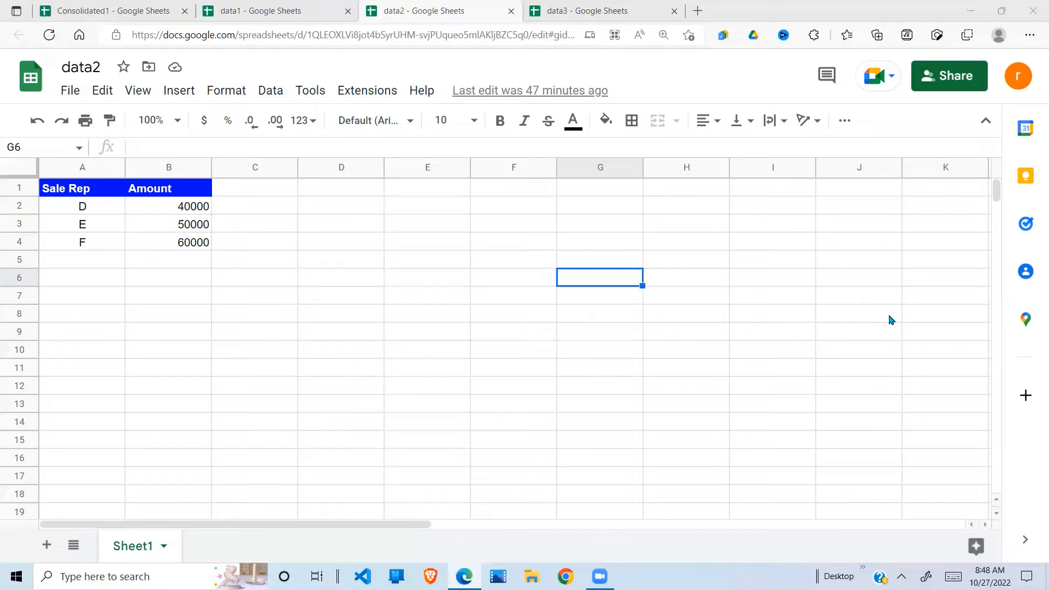
Step: Glance at the empty Consolidated1, then inspect data1's Sale Rep and Amount headers
{"action": "left_click", "coordinate": [138, 12]}
{"action": "left_click", "coordinate": [129, 225]}
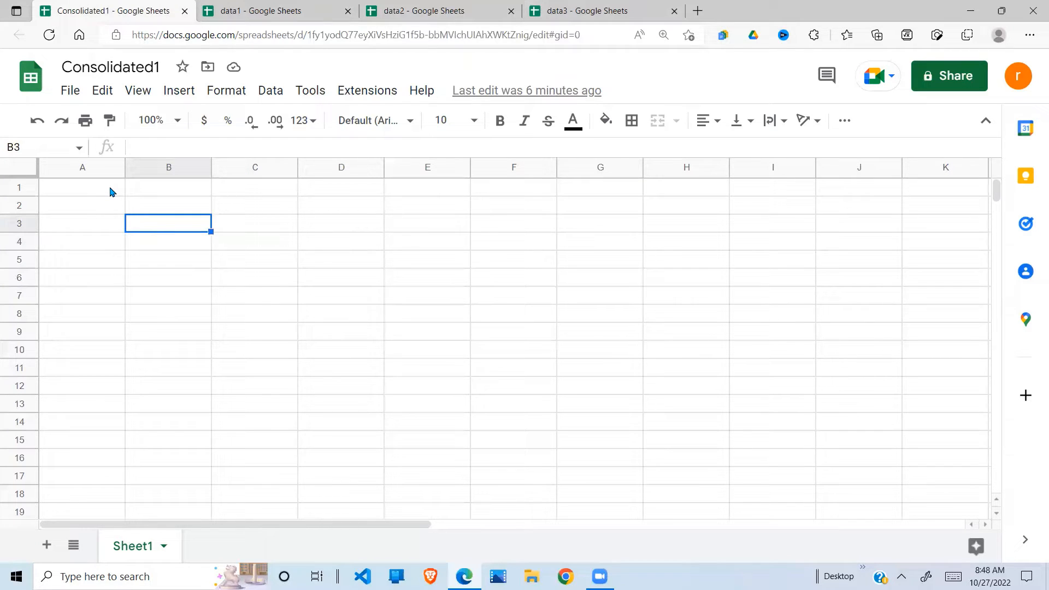
{"action": "left_click", "coordinate": [251, 16]}
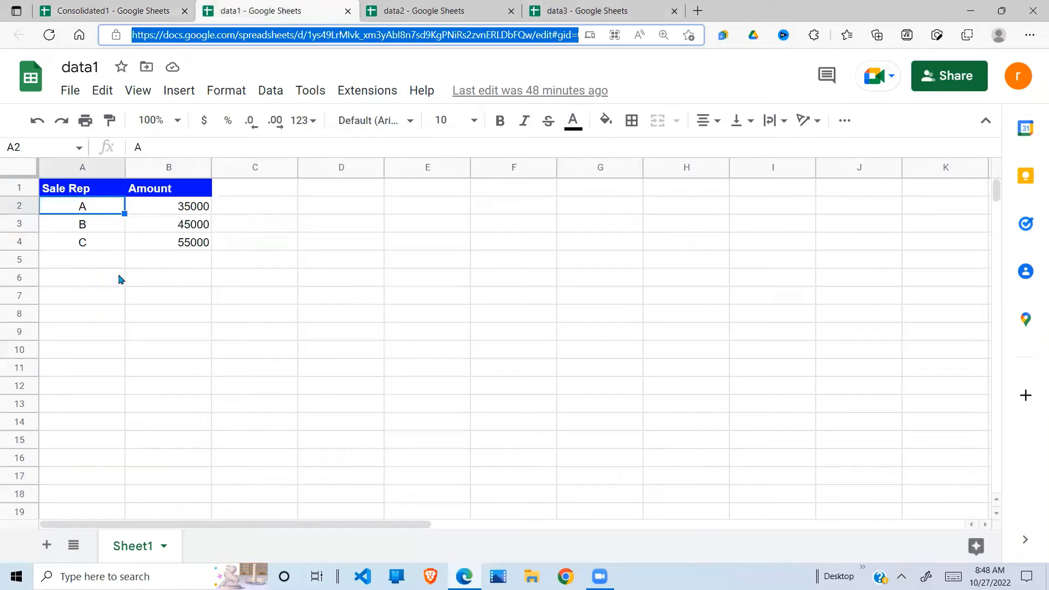
{"action": "left_click", "coordinate": [117, 276]}
{"action": "left_click", "coordinate": [89, 193]}
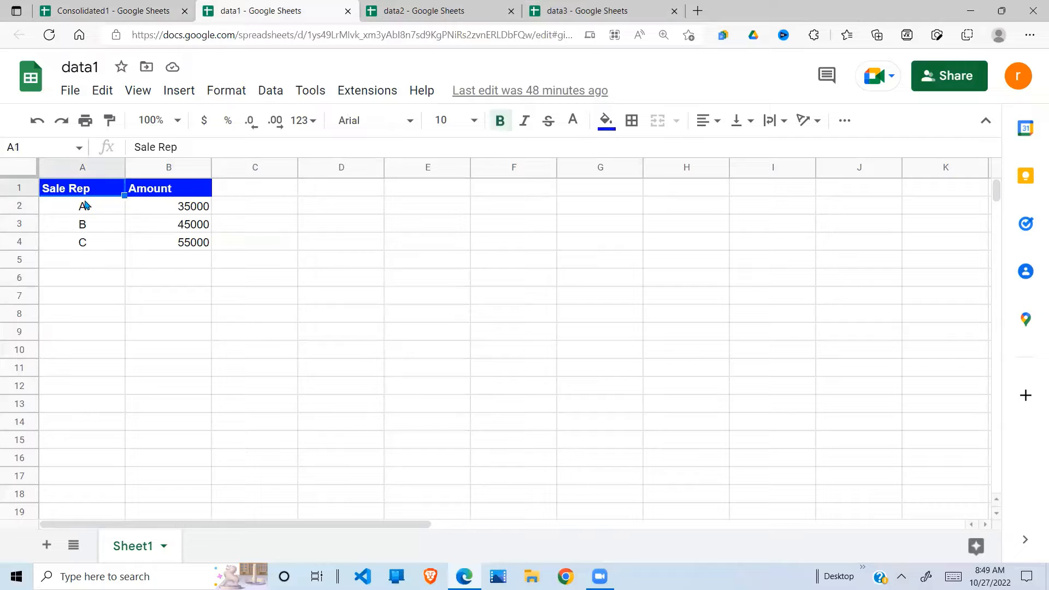
{"action": "key", "text": "Right"}
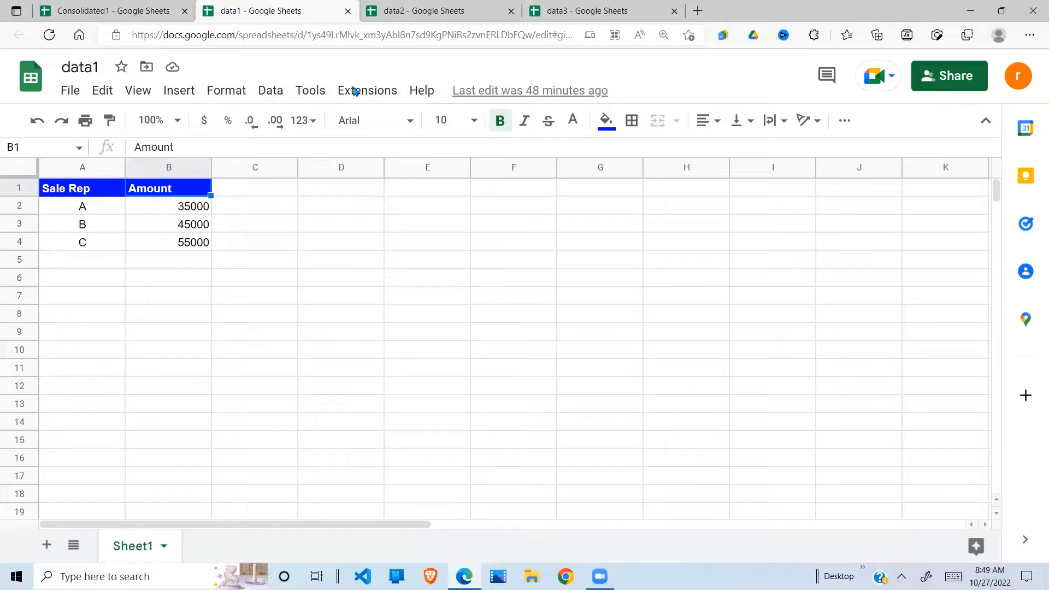
Step: Review the data2 and data3 sheets, then select A1 back in Consolidated1
{"action": "left_click", "coordinate": [426, 12]}
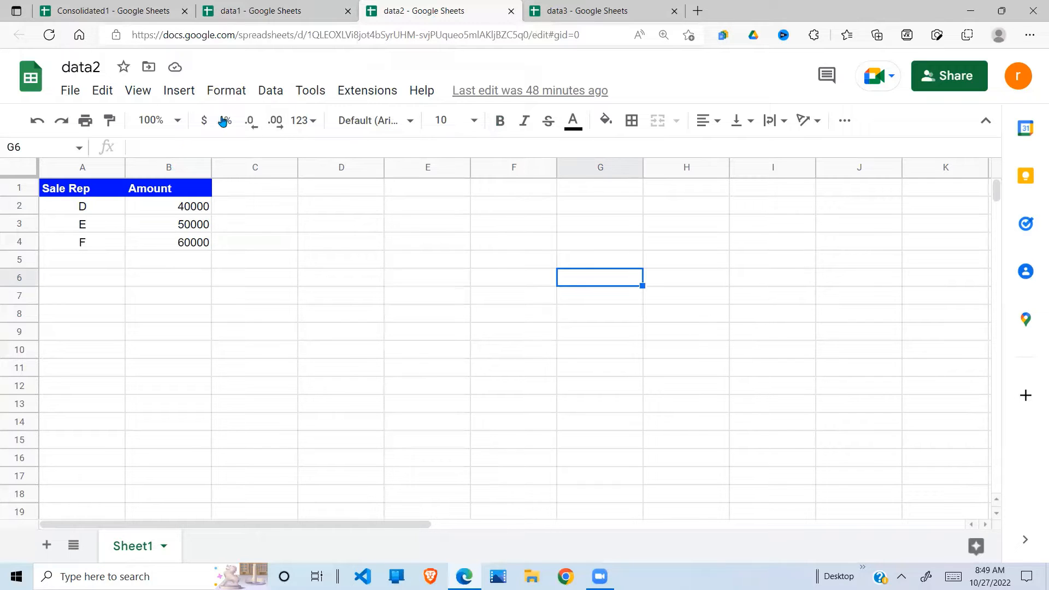
{"action": "left_click", "coordinate": [266, 12]}
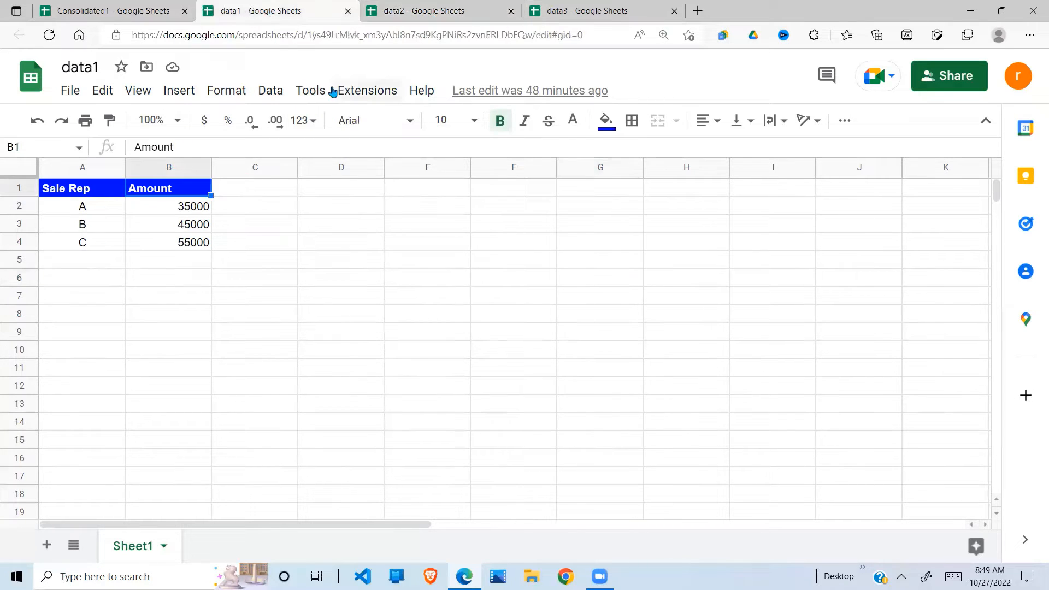
{"action": "left_click", "coordinate": [439, 13]}
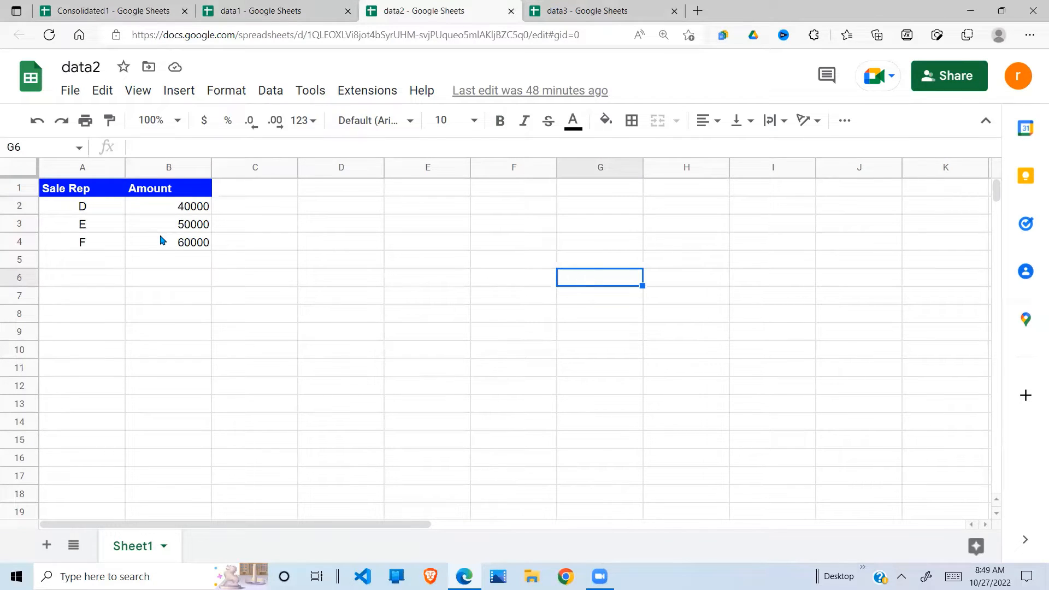
{"action": "left_click", "coordinate": [591, 12]}
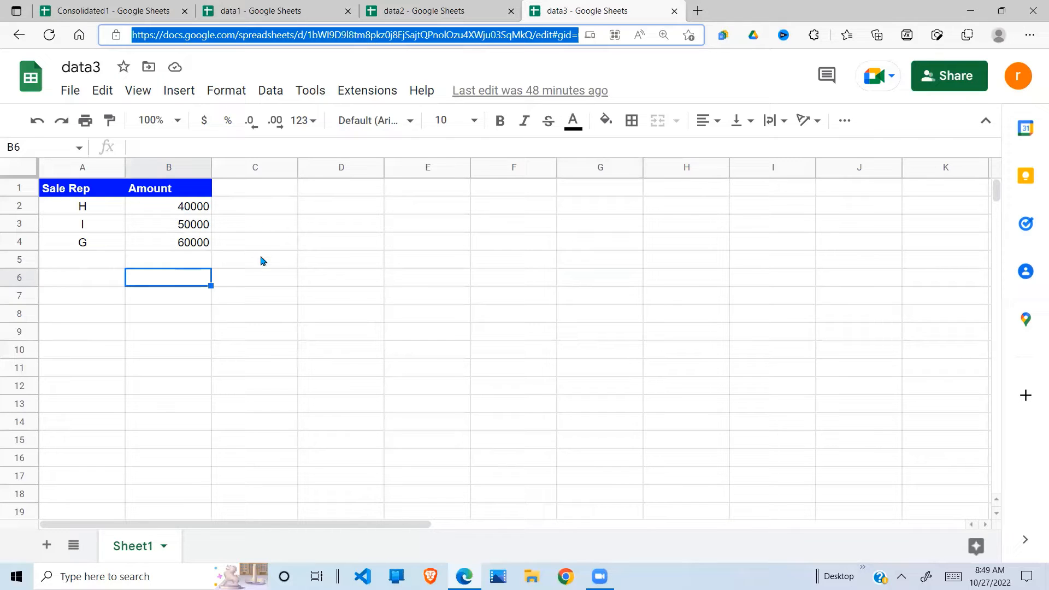
{"action": "left_click", "coordinate": [141, 7]}
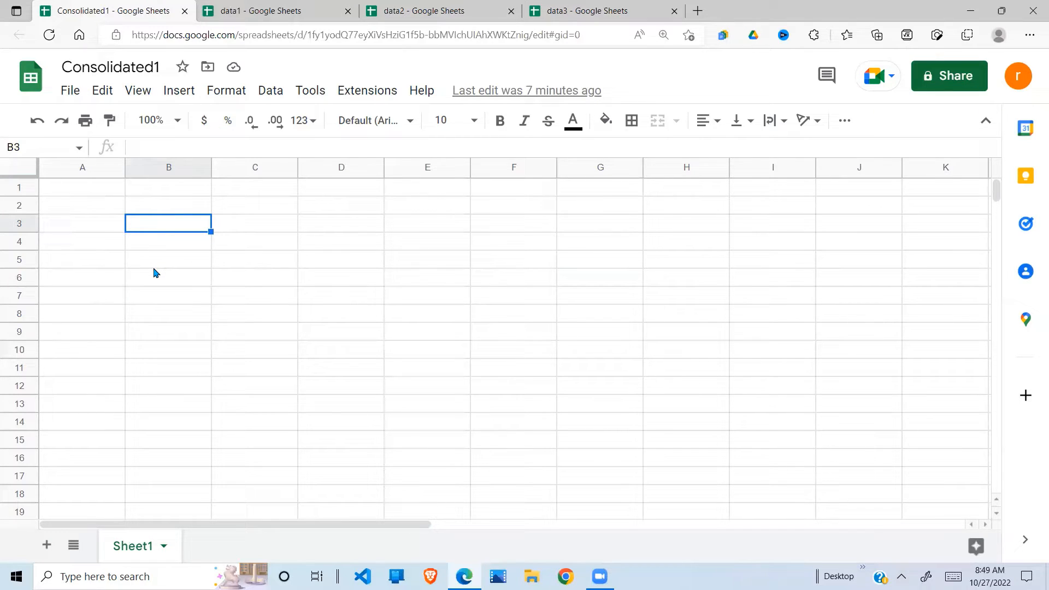
{"action": "left_click", "coordinate": [103, 194]}
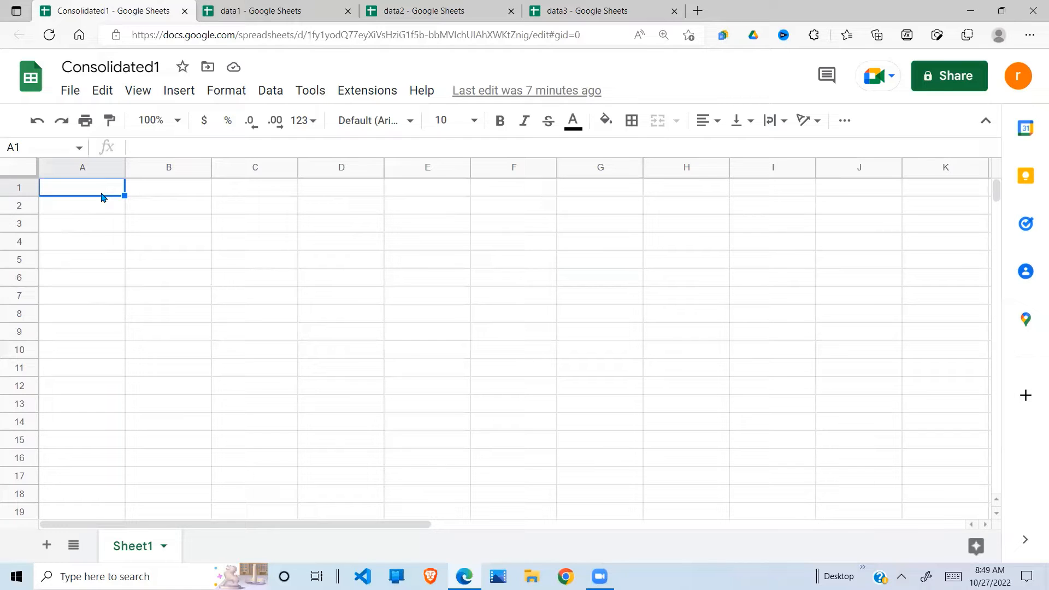
{"action": "type", "text": "="}
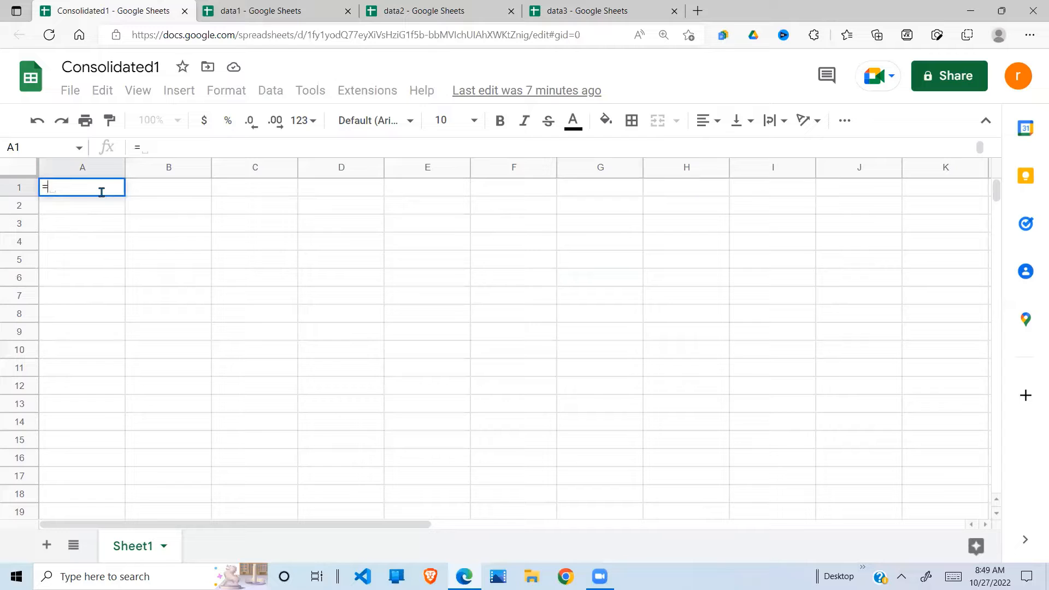
{"action": "type", "text": "im"}
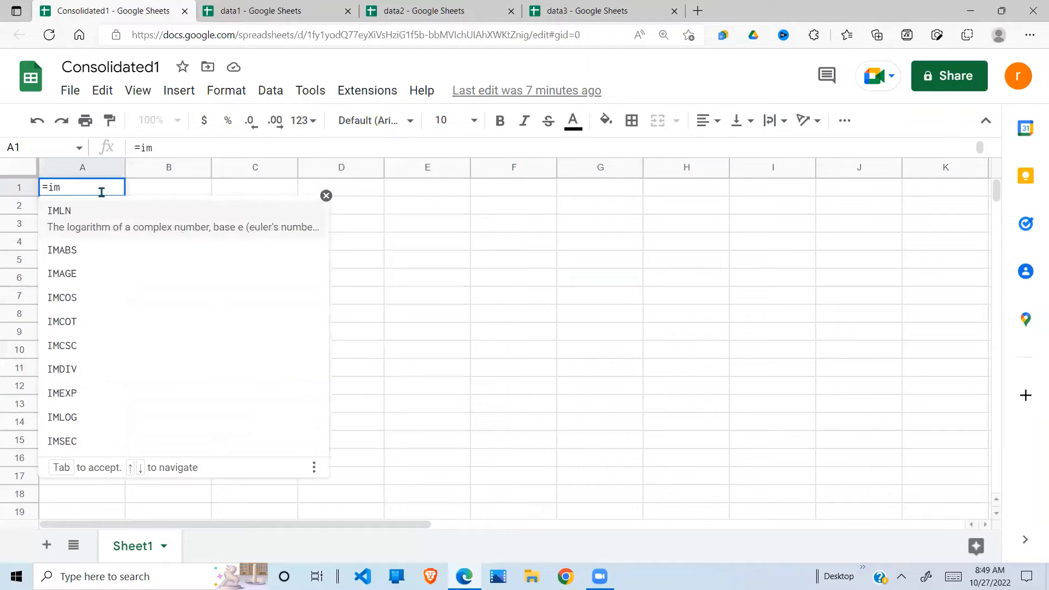
{"action": "type", "text": "portrange"}
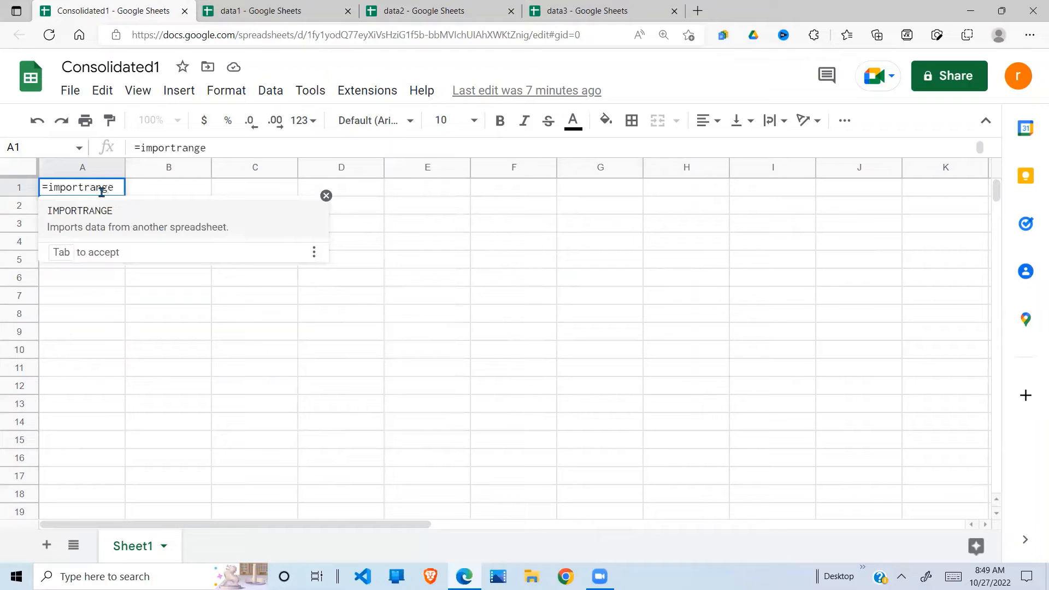
{"action": "type", "text": "("}
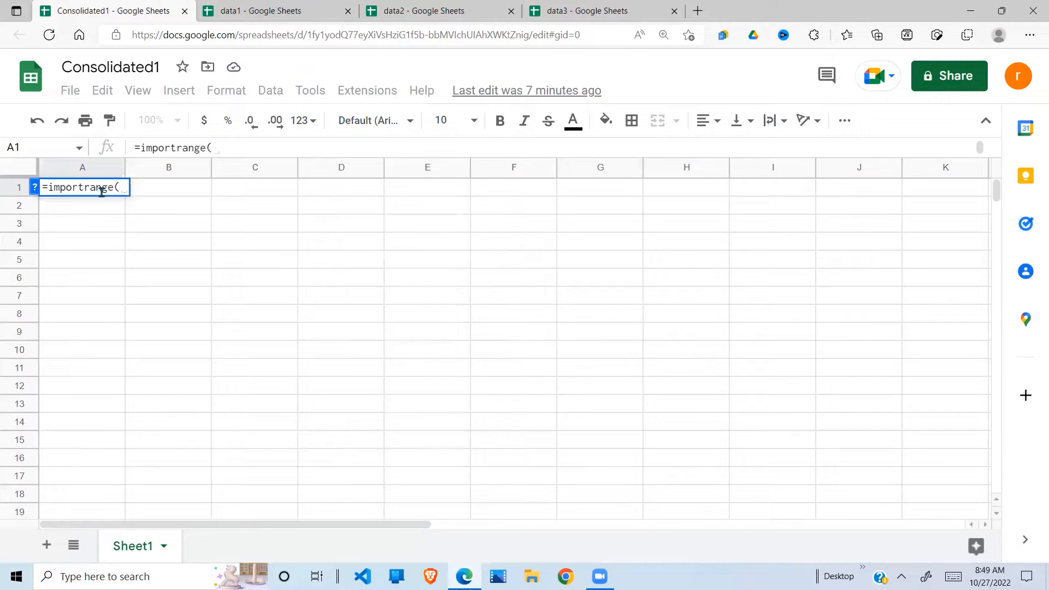
{"action": "left_click", "coordinate": [35, 187]}
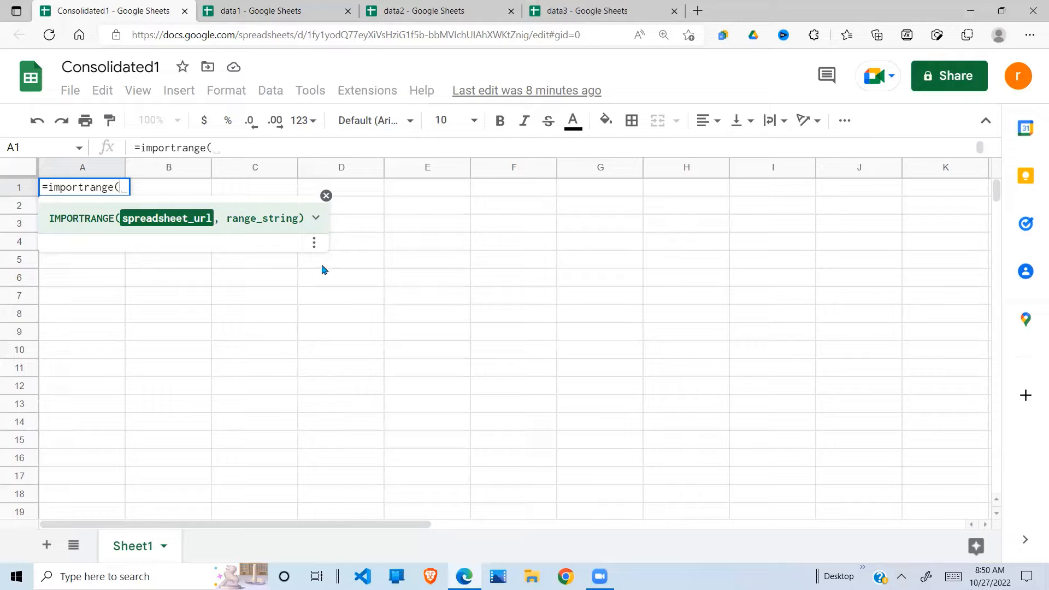
{"action": "left_click", "coordinate": [326, 196]}
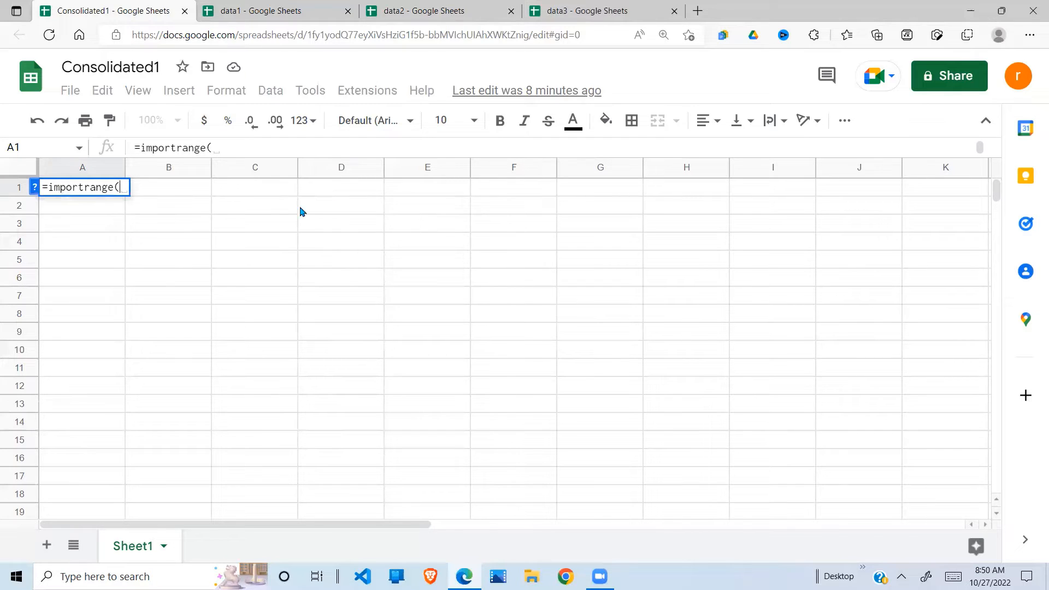
{"action": "left_click", "coordinate": [160, 228]}
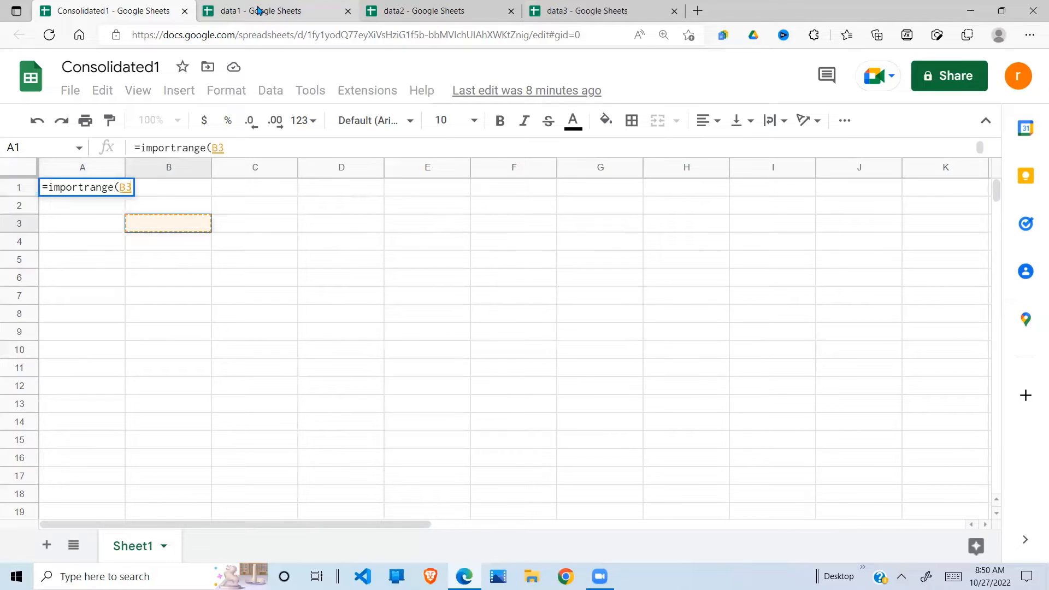
{"action": "key", "text": "BackSpace"}
{"action": "key", "text": "BackSpace"}
{"action": "key", "text": "BackSpace"}
{"action": "key", "text": "BackSpace"}
{"action": "key", "text": "BackSpace"}
{"action": "key", "text": "BackSpace"}
{"action": "key", "text": "BackSpace"}
{"action": "key", "text": "BackSpace"}
{"action": "key", "text": "BackSpace"}
{"action": "key", "text": "BackSpace"}
{"action": "key", "text": "BackSpace"}
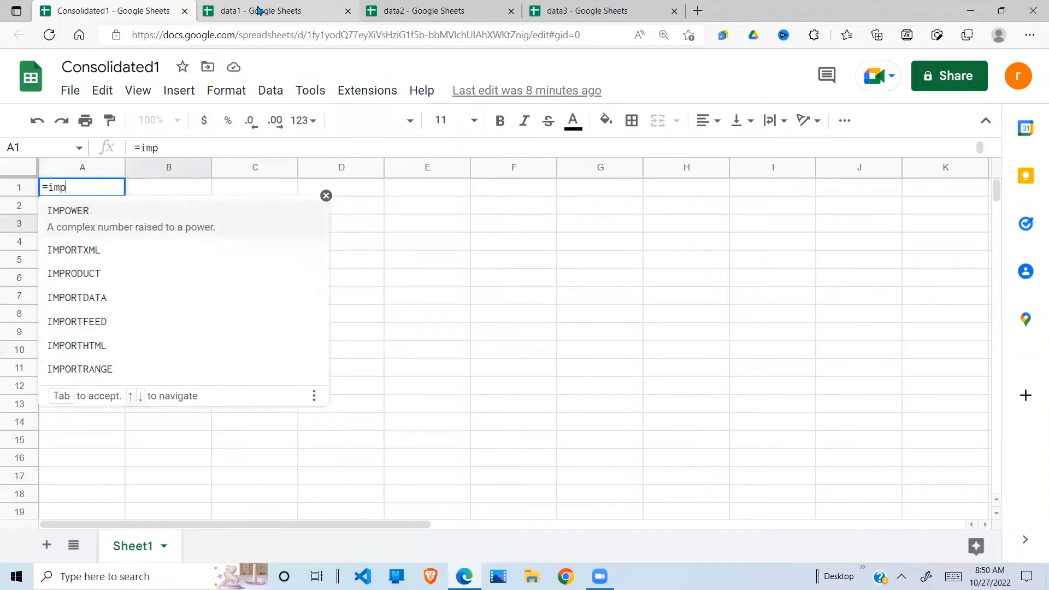
{"action": "key", "text": "BackSpace"}
{"action": "key", "text": "BackSpace"}
{"action": "key", "text": "BackSpace"}
{"action": "key", "text": "BackSpace"}
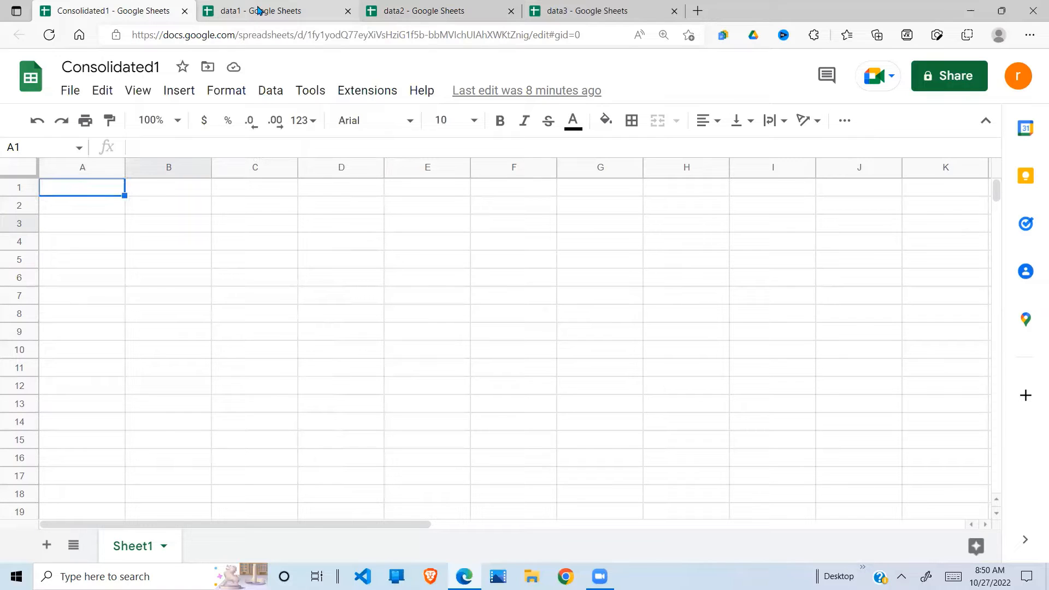
Step: Copy the data1 spreadsheet's web address from the address bar
{"action": "left_click", "coordinate": [278, 20]}
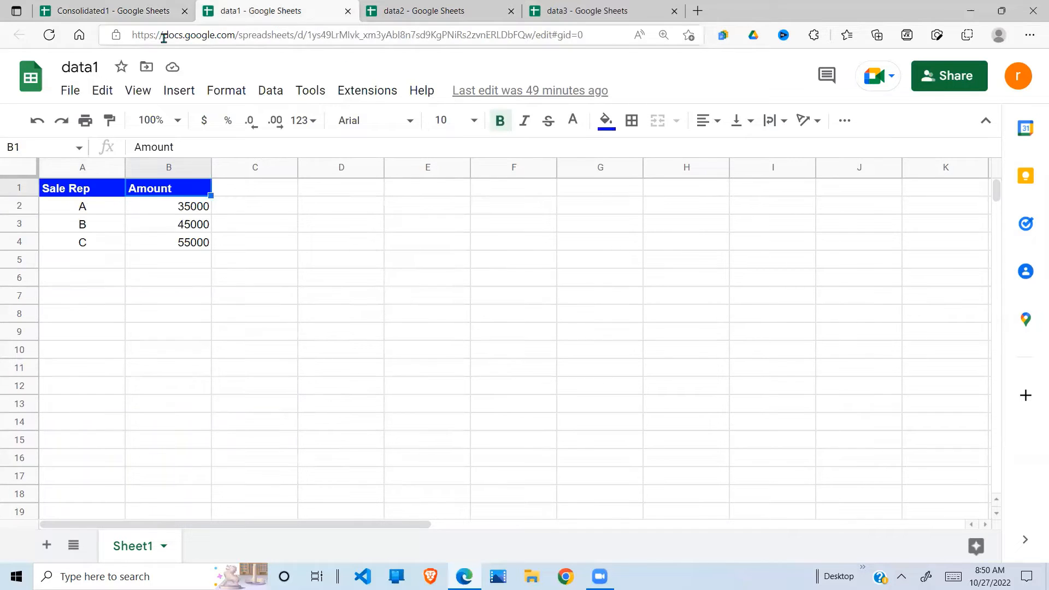
{"action": "left_click_drag", "start_coordinate": [131, 35], "coordinate": [592, 38]}
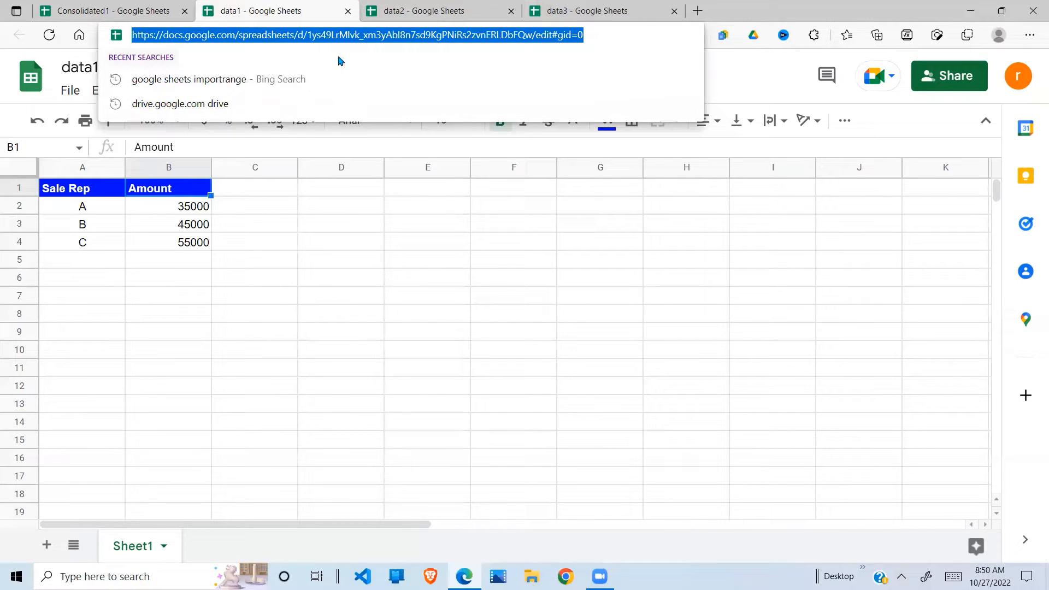
{"action": "left_click", "coordinate": [142, 12]}
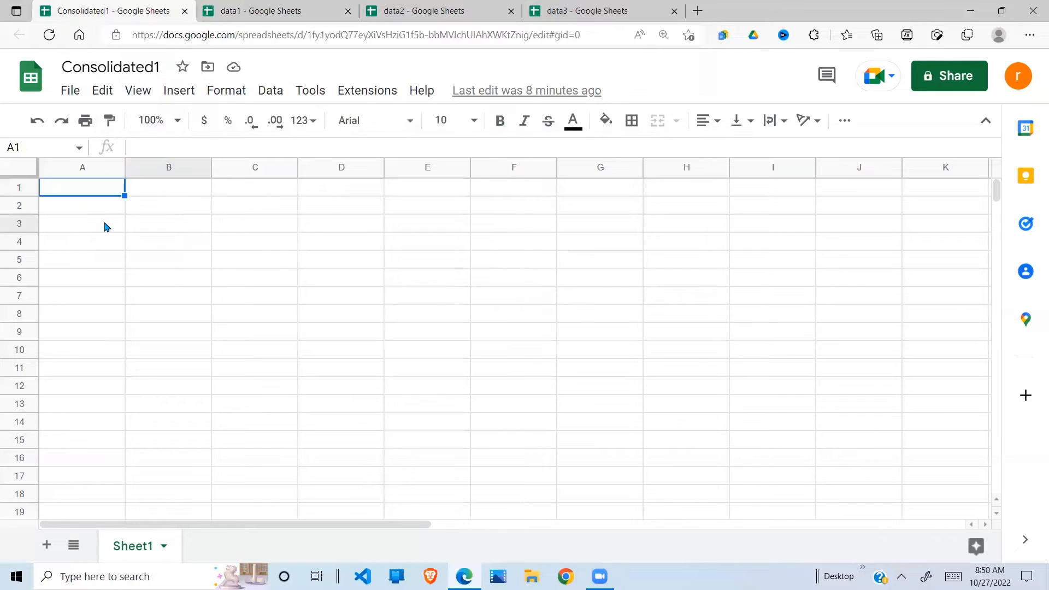
Step: Begin Consolidated1's A1 with =importrange(" plus data1's pasted URL and ",, then revisit data1
{"action": "type", "text": "=imp"}
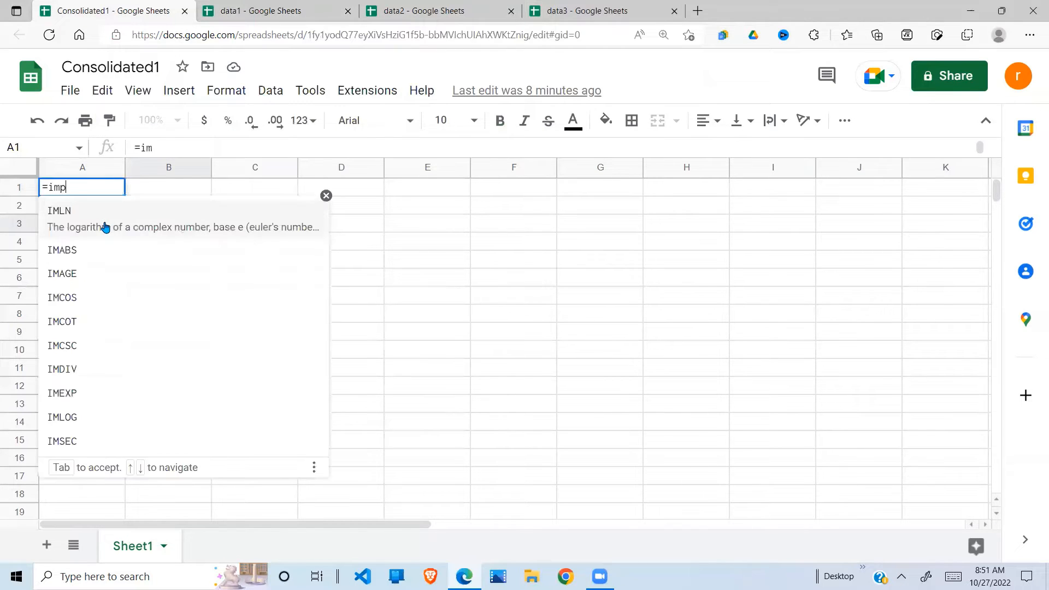
{"action": "type", "text": "ortrange("}
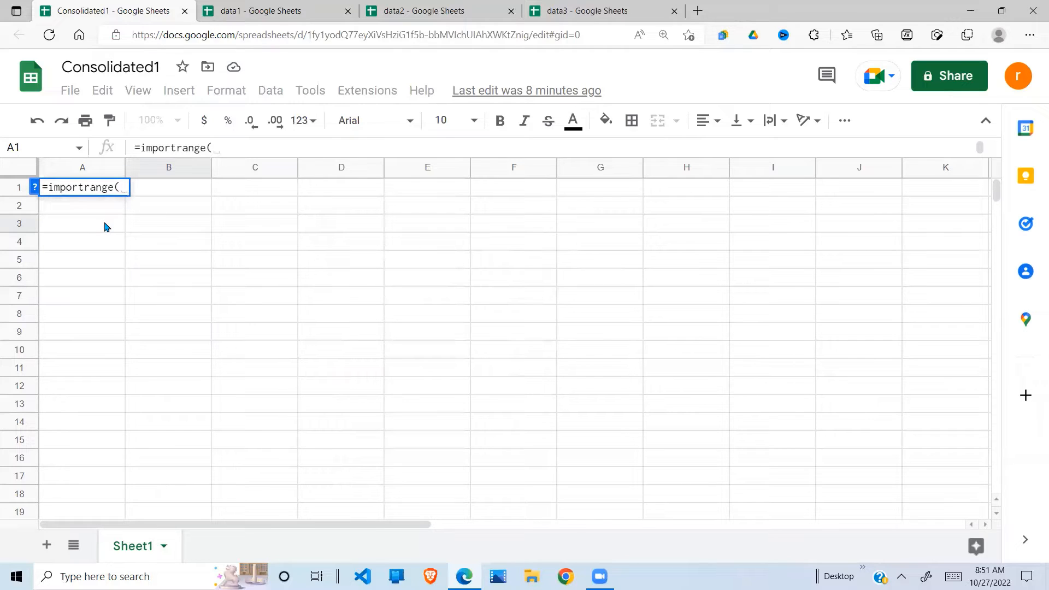
{"action": "type", "text": "\""}
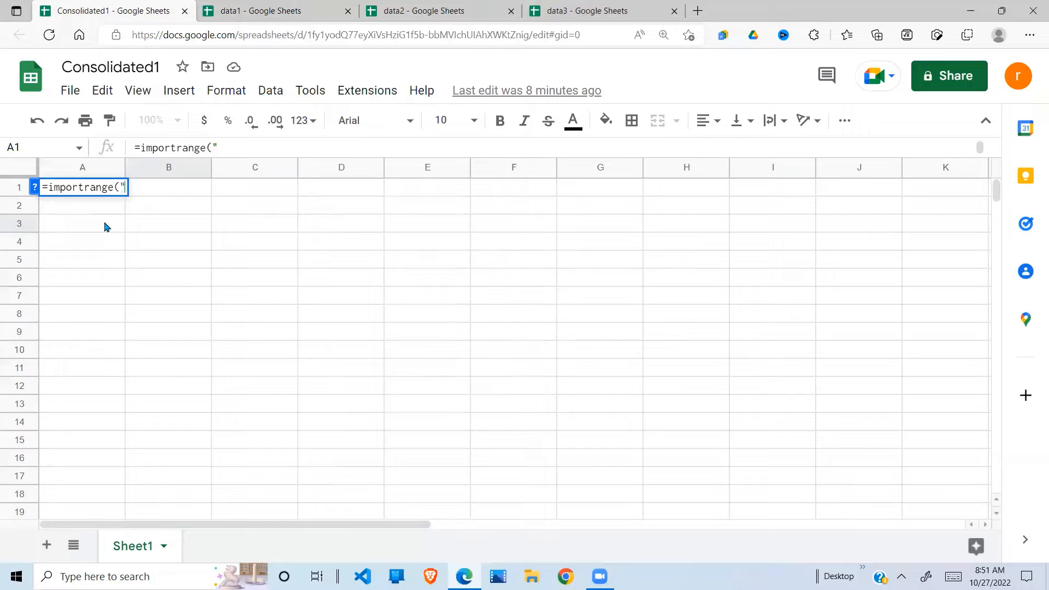
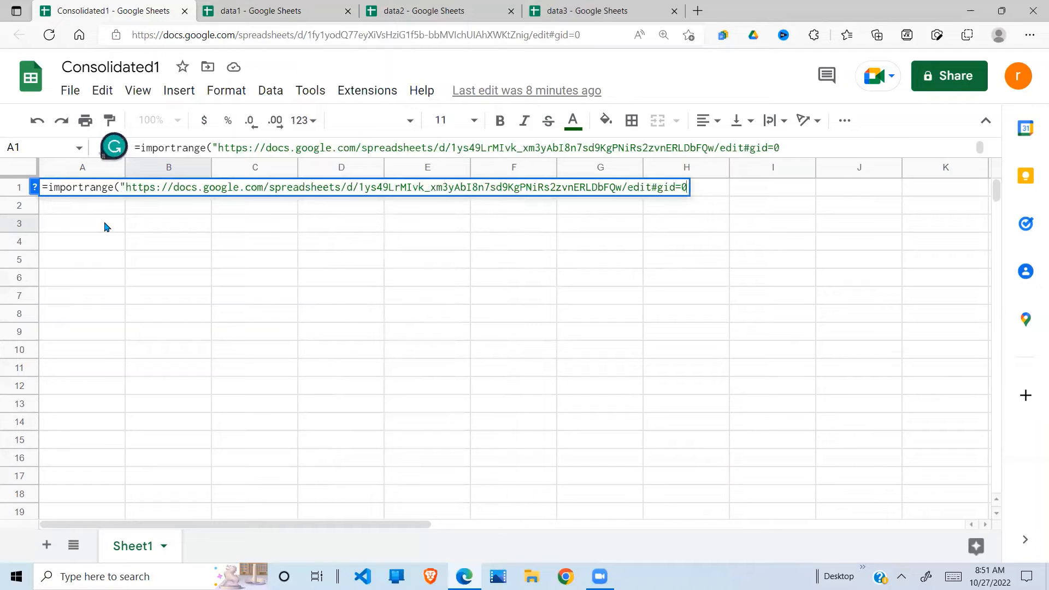
{"action": "type", "text": "\","}
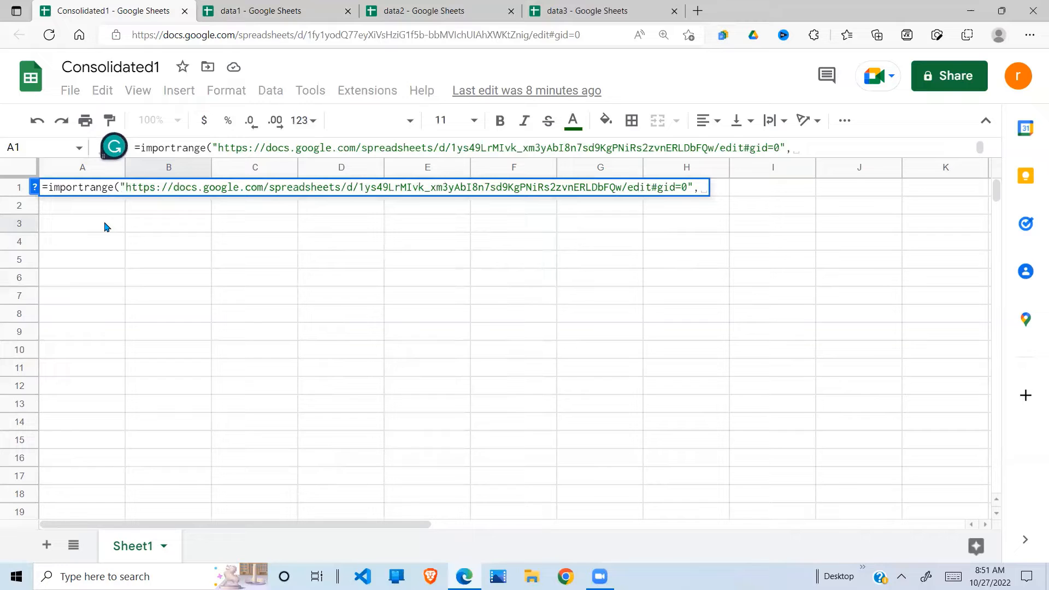
{"action": "left_click", "coordinate": [35, 187]}
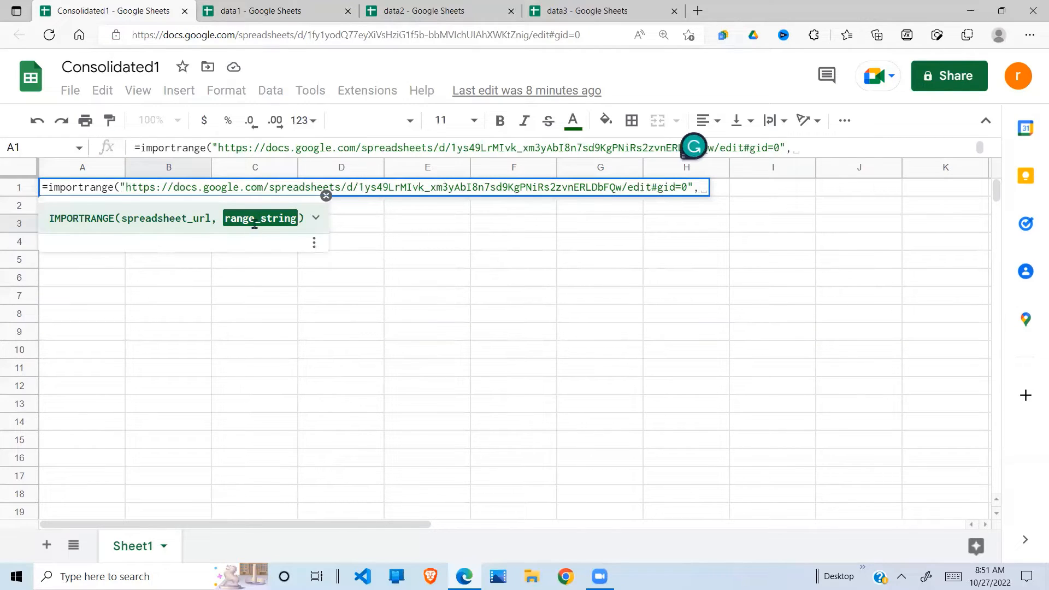
{"action": "left_click", "coordinate": [326, 196]}
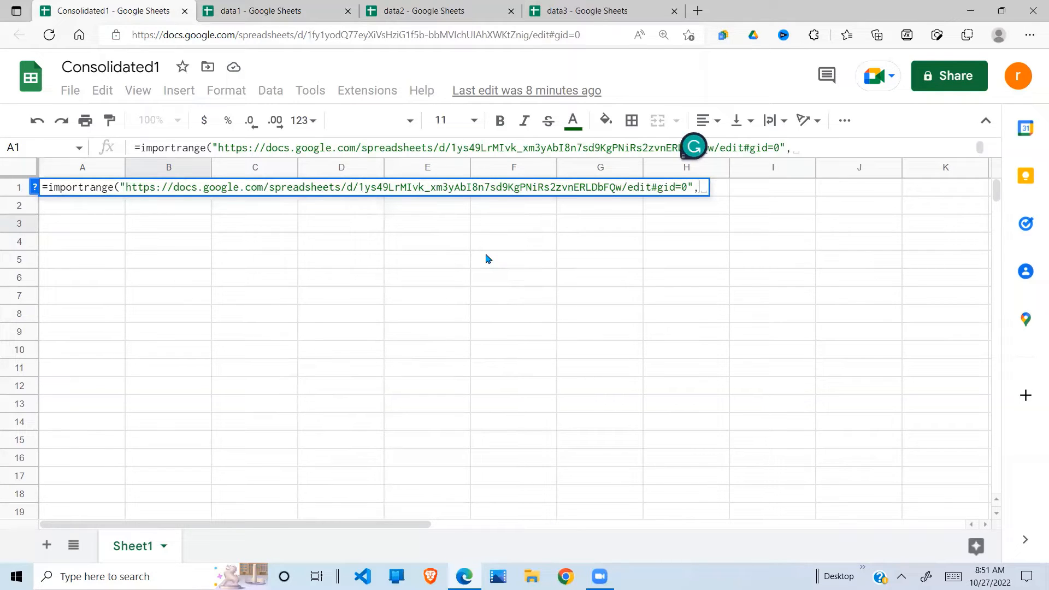
{"action": "left_click", "coordinate": [280, 12]}
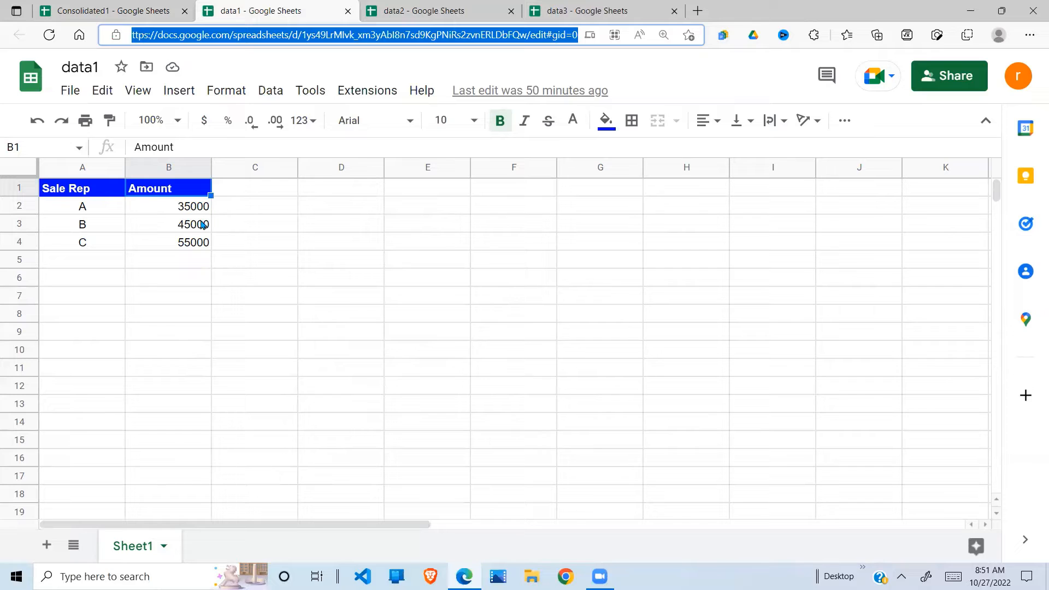
Step: Finish the A1 formula with the range "Sheet1!A1:B4") and enter it
{"action": "left_click", "coordinate": [144, 10]}
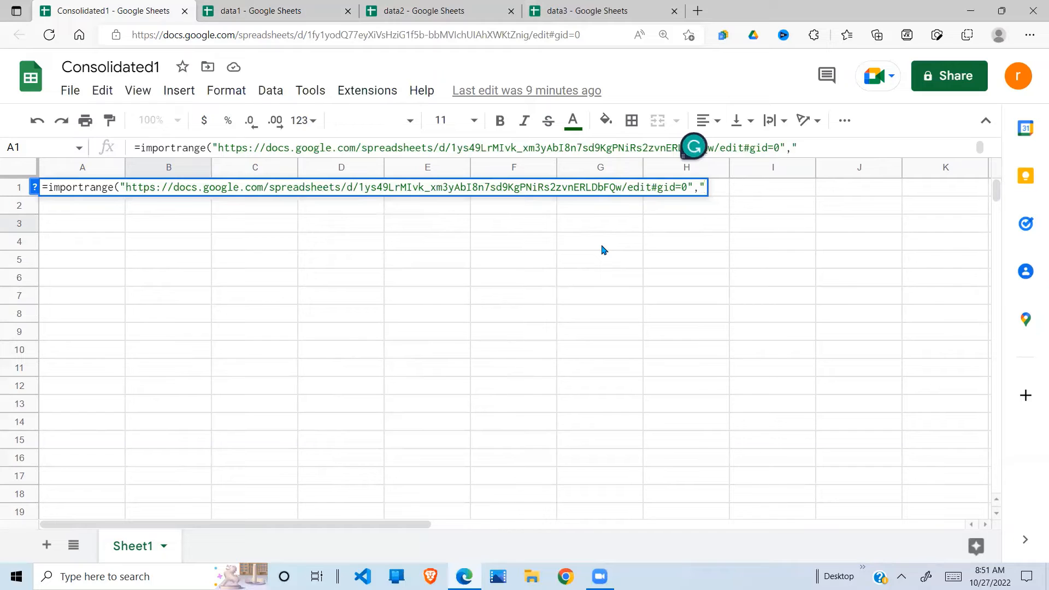
{"action": "type", "text": "\"Sheet"}
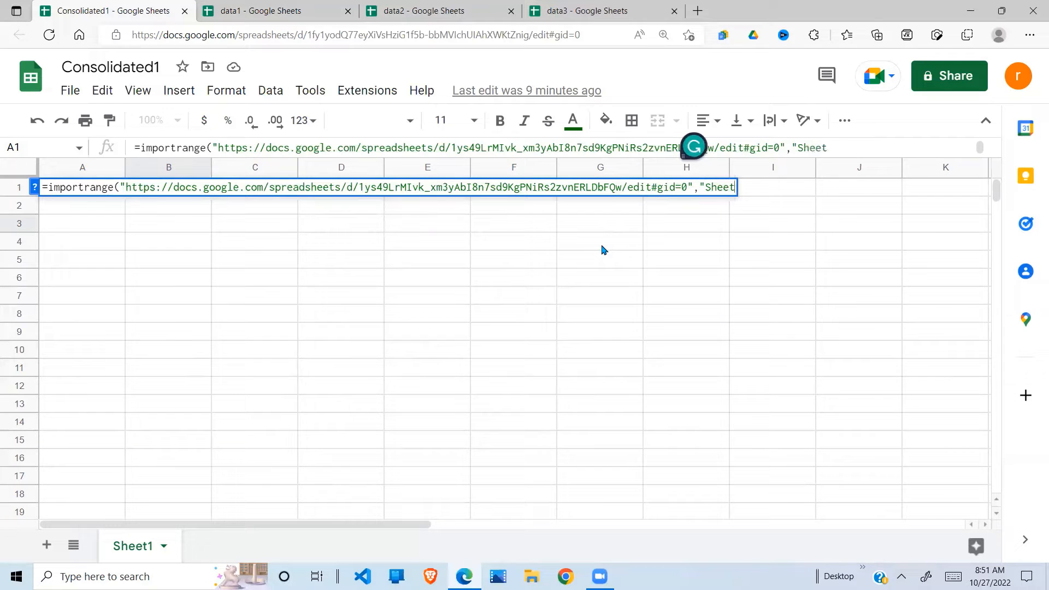
{"action": "type", "text": "1!A1:"}
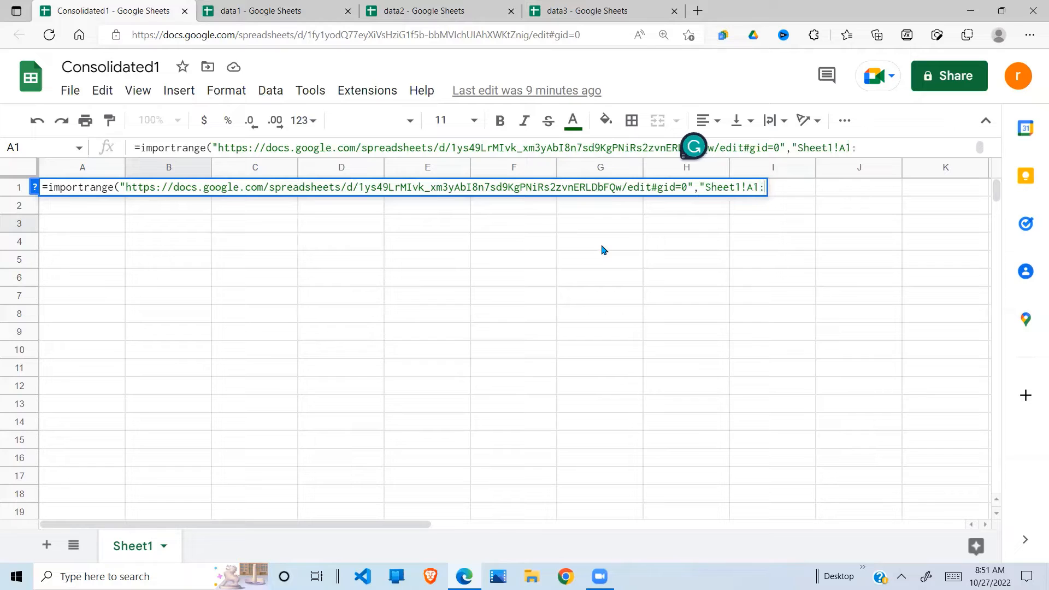
{"action": "type", "text": "B4\")"}
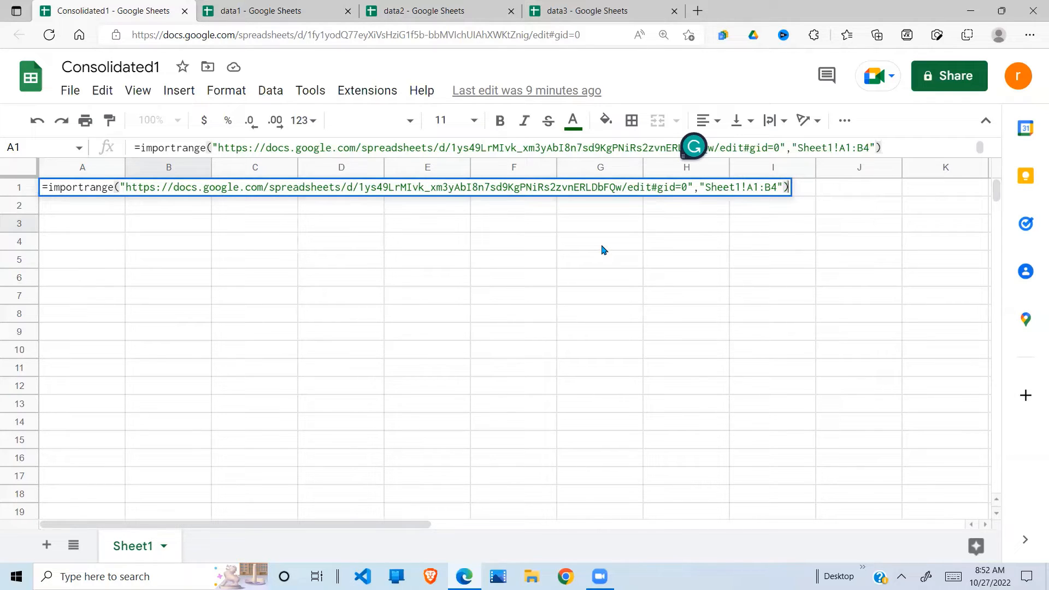
{"action": "key", "text": "Return"}
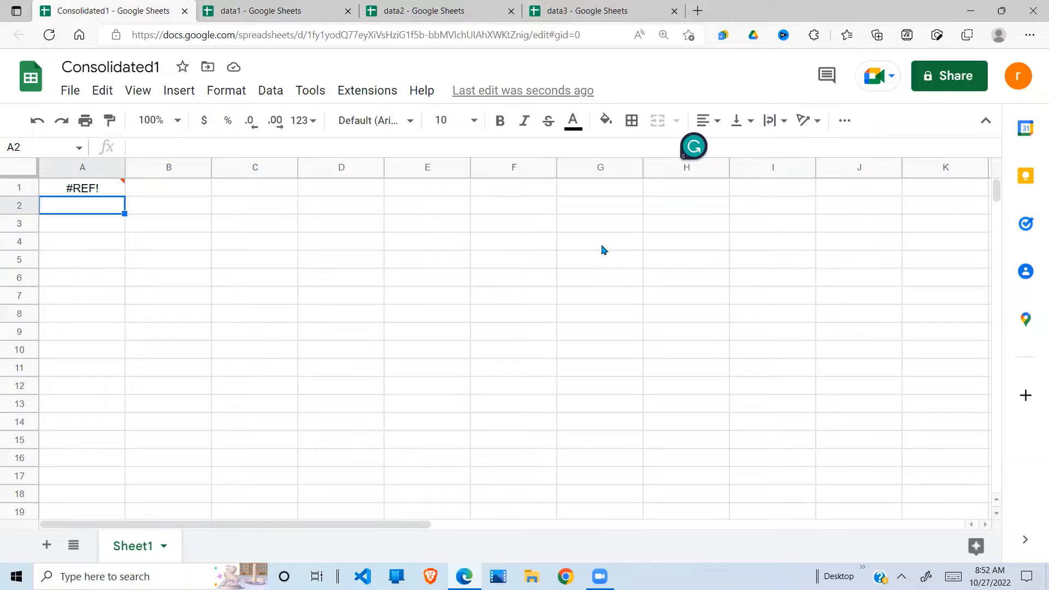
Step: Allow Consolidated1 access to data1 and check the imported A1:B4 Sale Rep and Amount block
{"action": "left_click", "coordinate": [116, 190]}
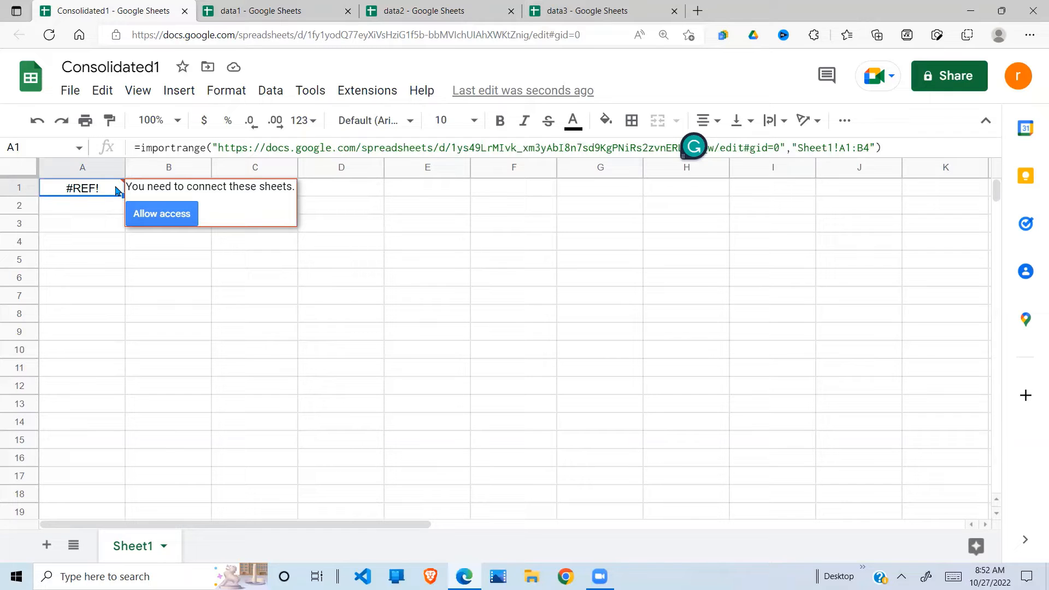
{"action": "left_click", "coordinate": [168, 219]}
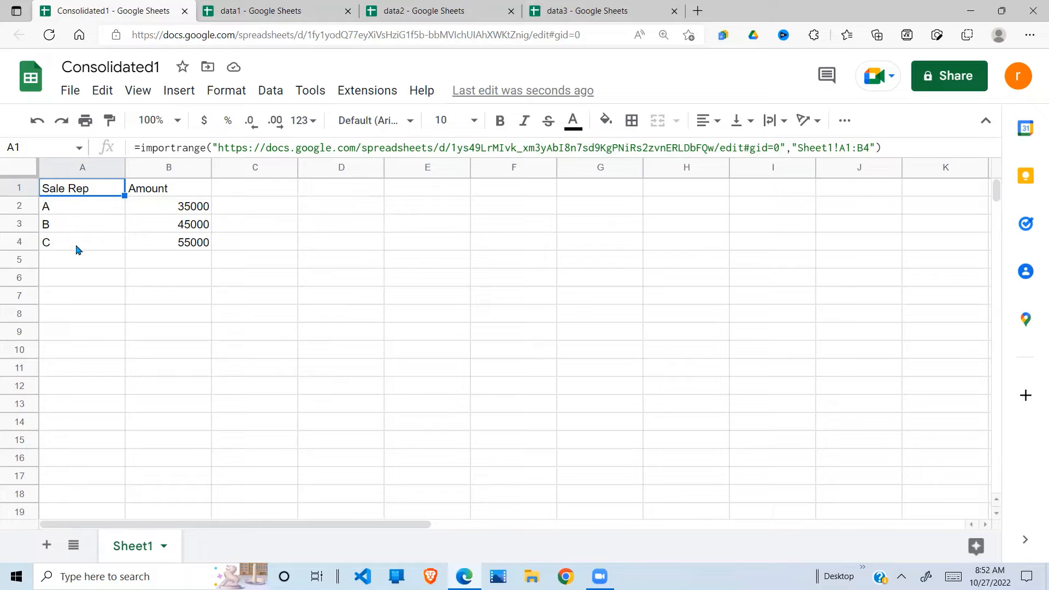
{"action": "left_click", "coordinate": [106, 203]}
{"action": "left_click", "coordinate": [93, 246]}
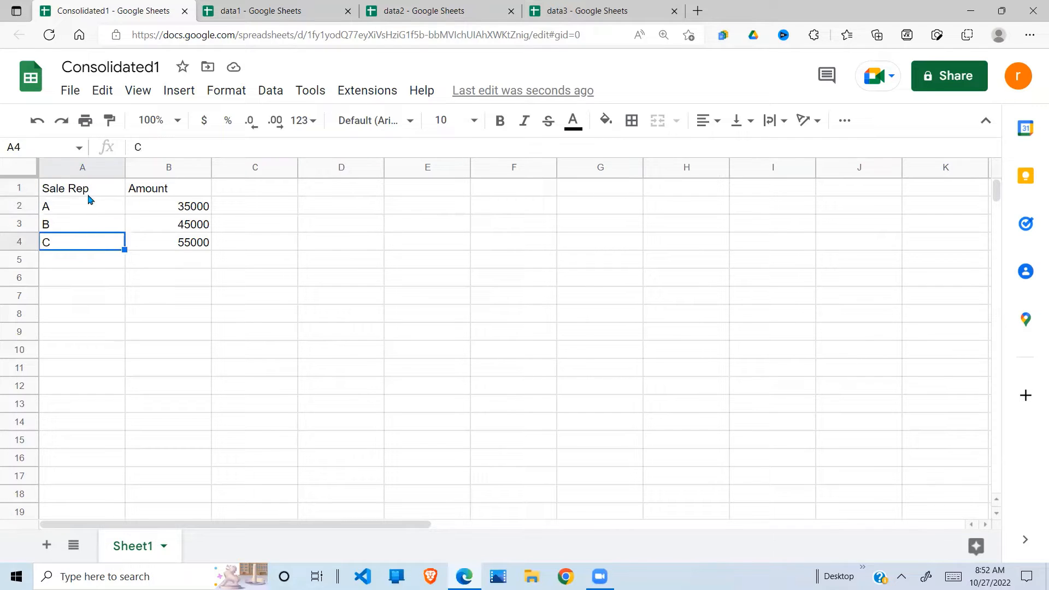
{"action": "left_click_drag", "start_coordinate": [88, 194], "coordinate": [206, 244]}
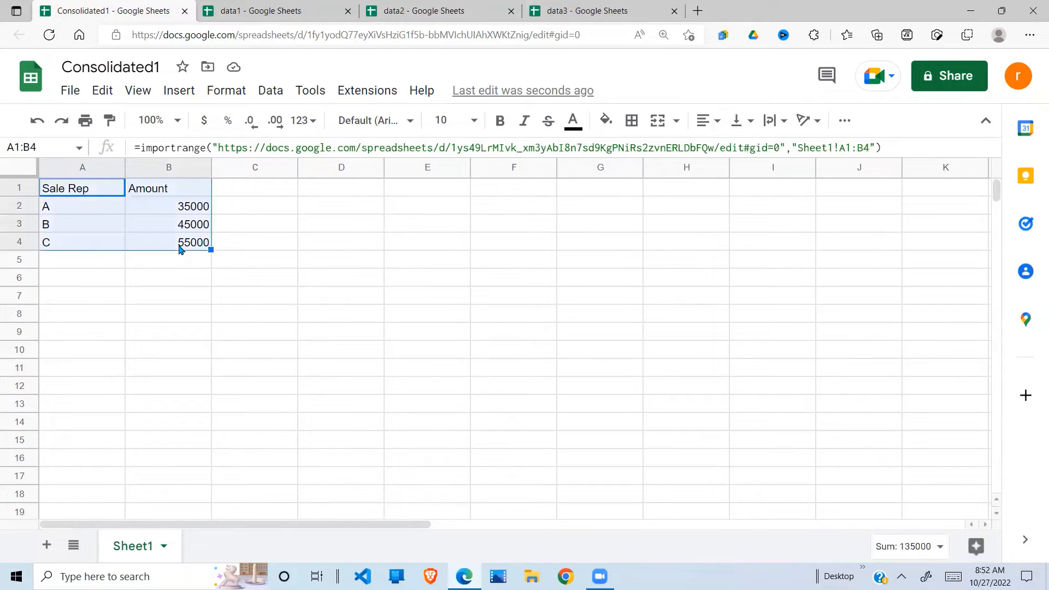
Step: Enter yy in A5 and 65000 in B5 of data1, then return to Consolidated1
{"action": "left_click", "coordinate": [259, 13]}
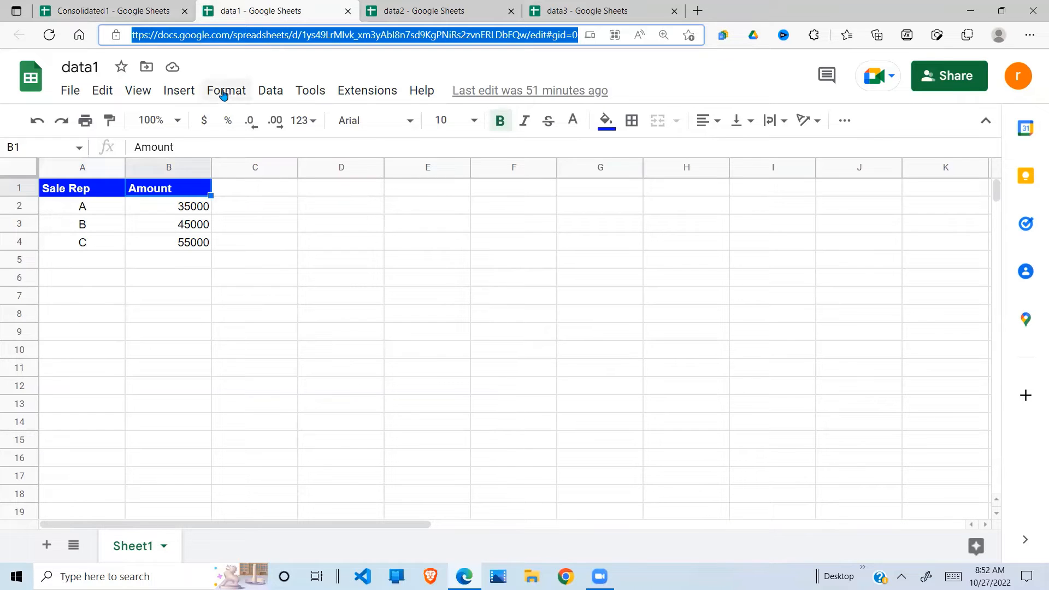
{"action": "left_click", "coordinate": [99, 259]}
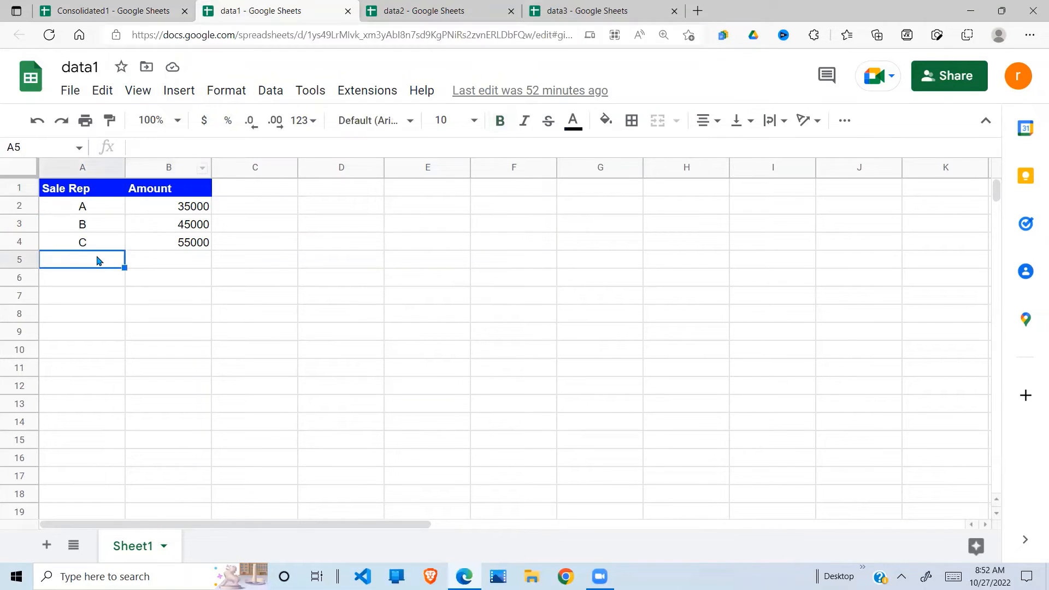
{"action": "type", "text": "yy"}
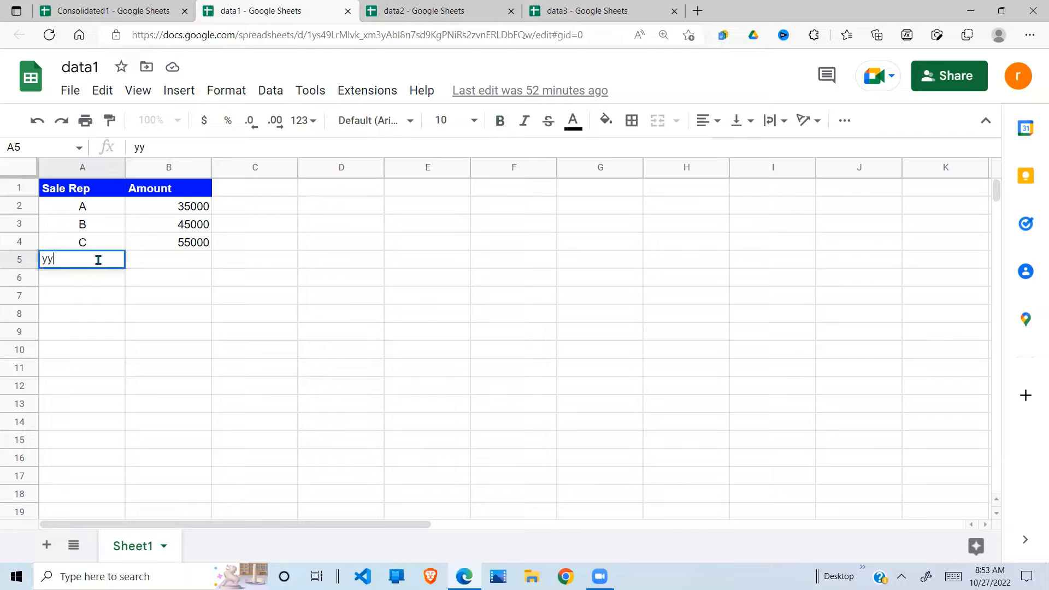
{"action": "left_click", "coordinate": [181, 269]}
{"action": "type", "text": "65000"}
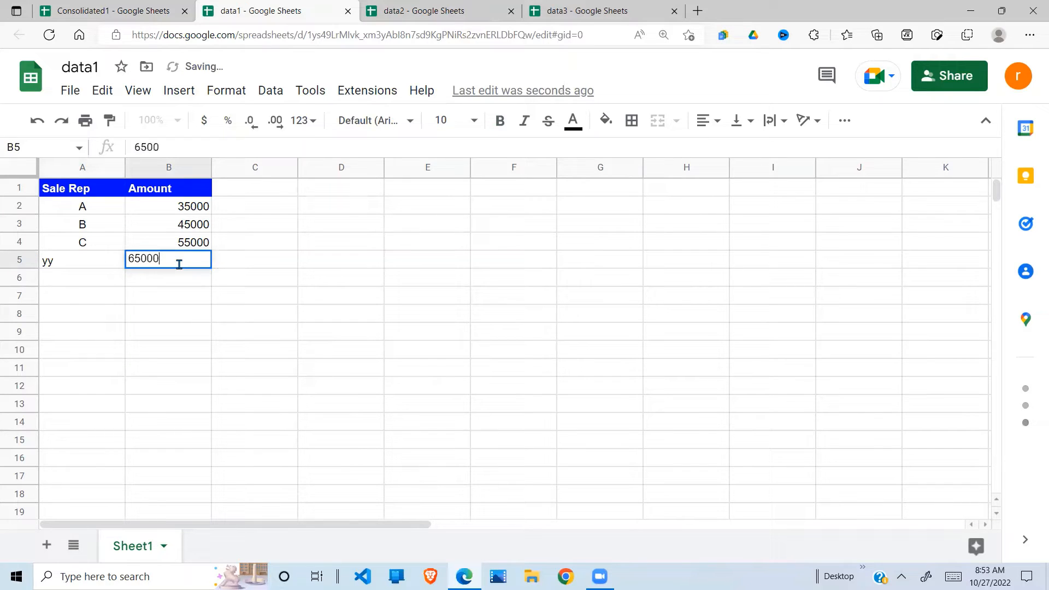
{"action": "key", "text": "Return"}
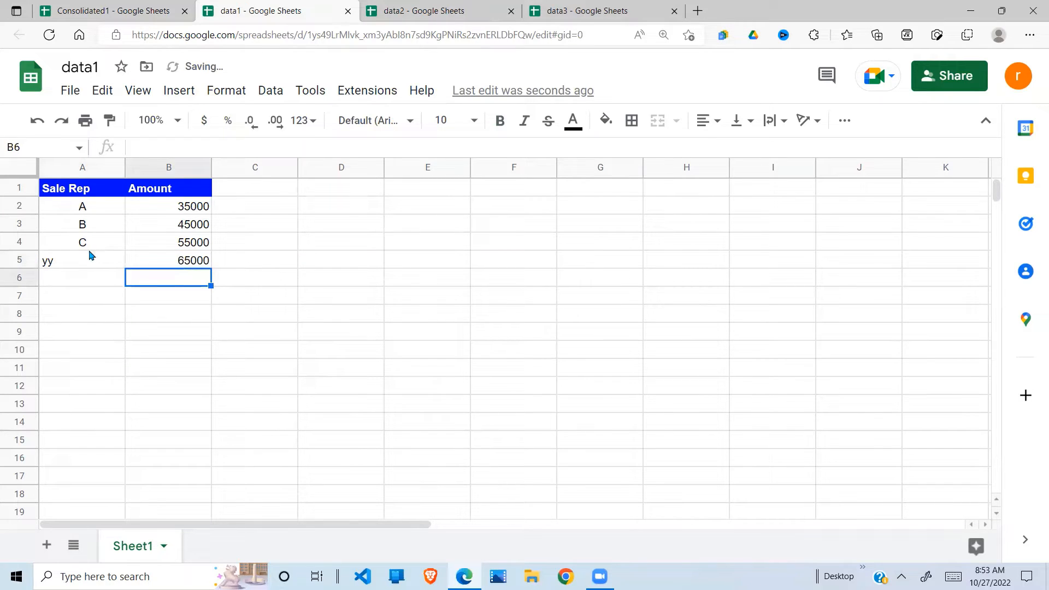
{"action": "left_click", "coordinate": [119, 15]}
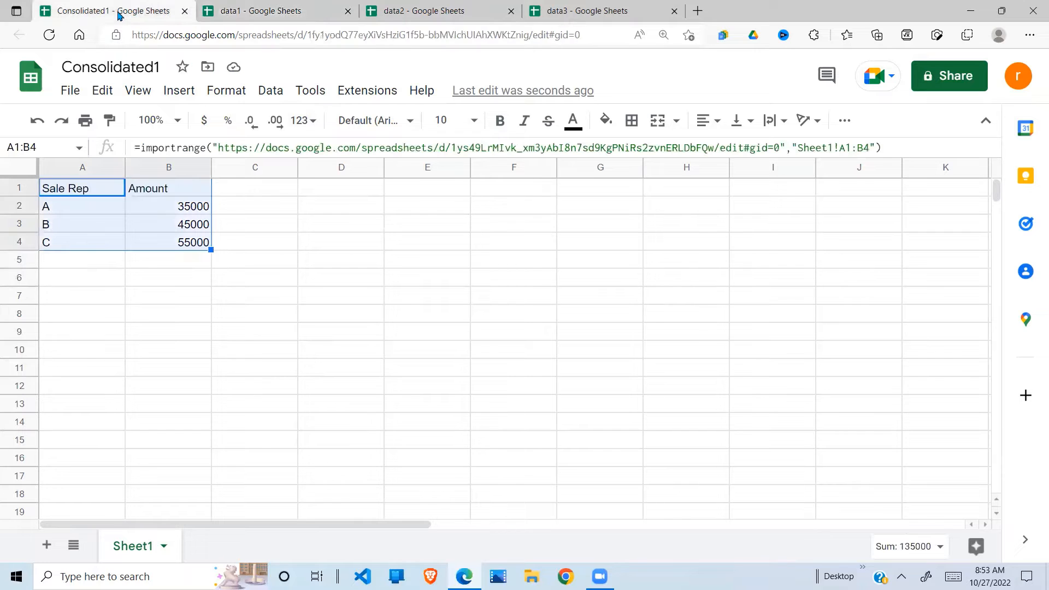
Step: Change the import range's end from B4 to B5 and confirm the yy 65000 row appears
{"action": "left_click", "coordinate": [109, 260]}
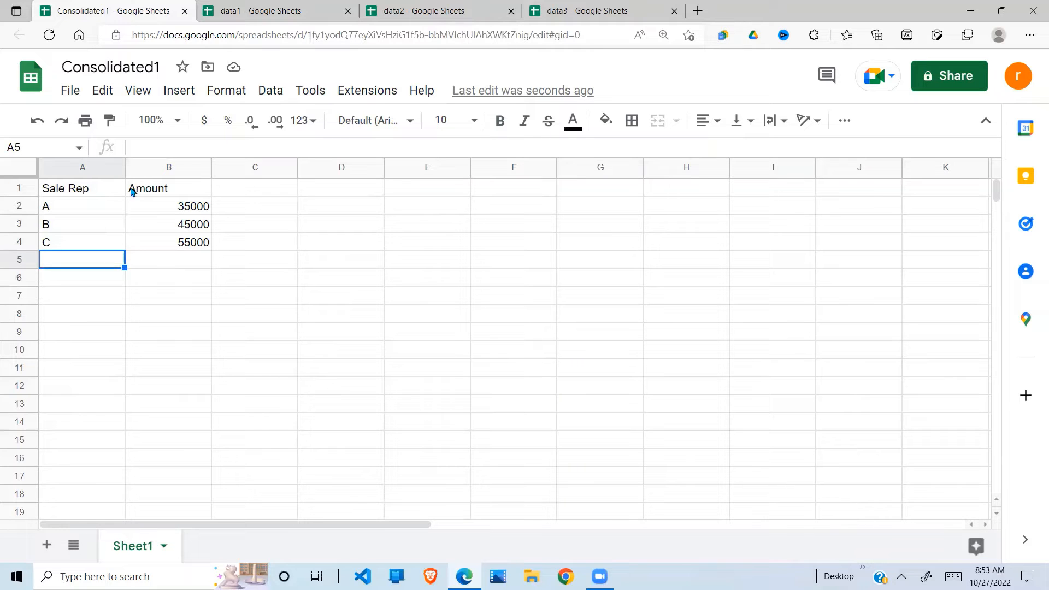
{"action": "left_click", "coordinate": [93, 196]}
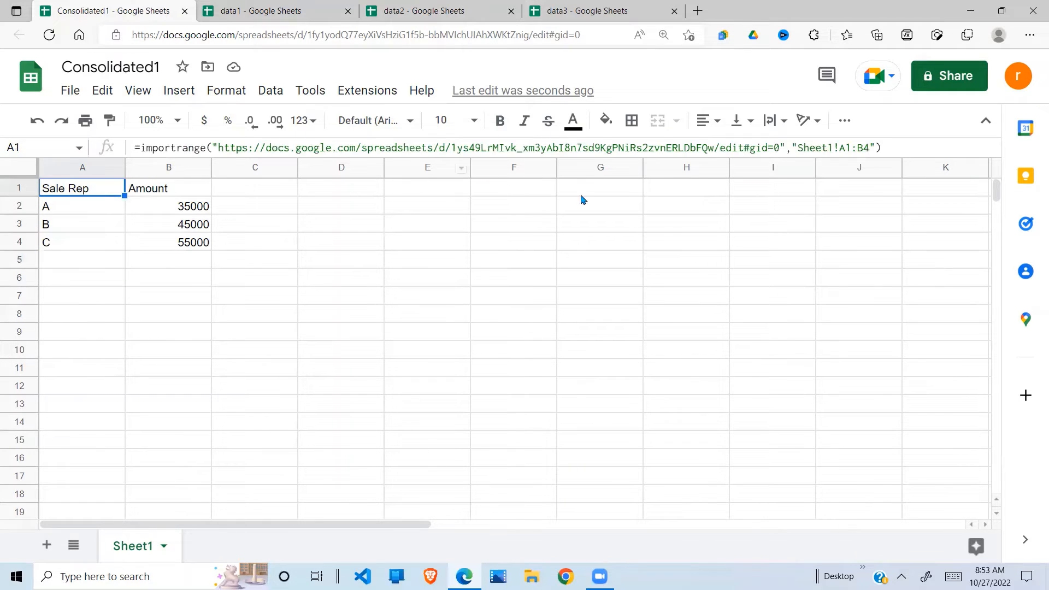
{"action": "left_click", "coordinate": [869, 149]}
{"action": "key", "text": "BackSpace"}
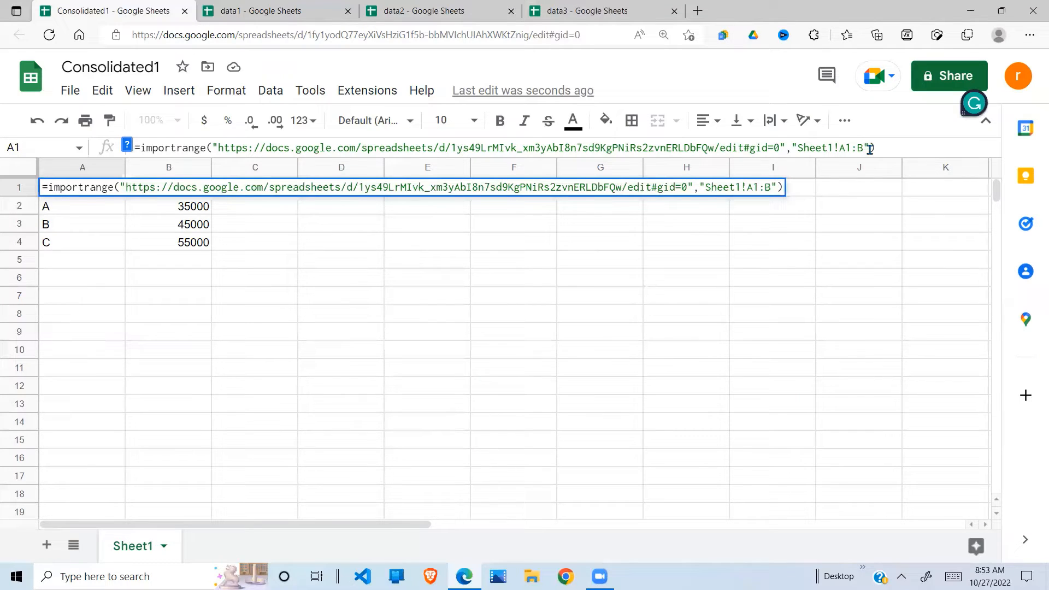
{"action": "type", "text": "5"}
{"action": "key", "text": "Return"}
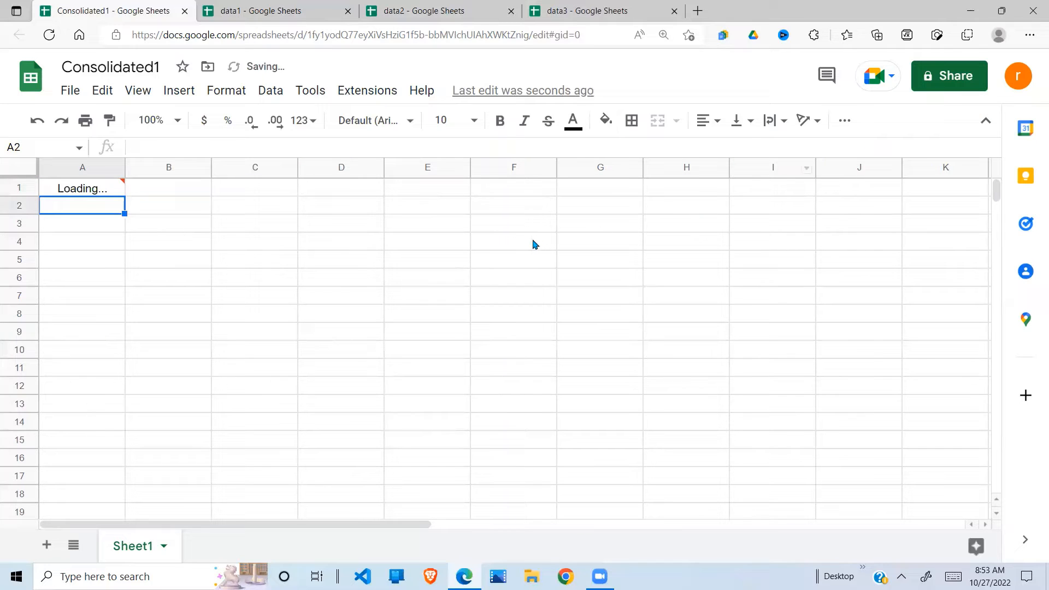
{"action": "left_click", "coordinate": [68, 265]}
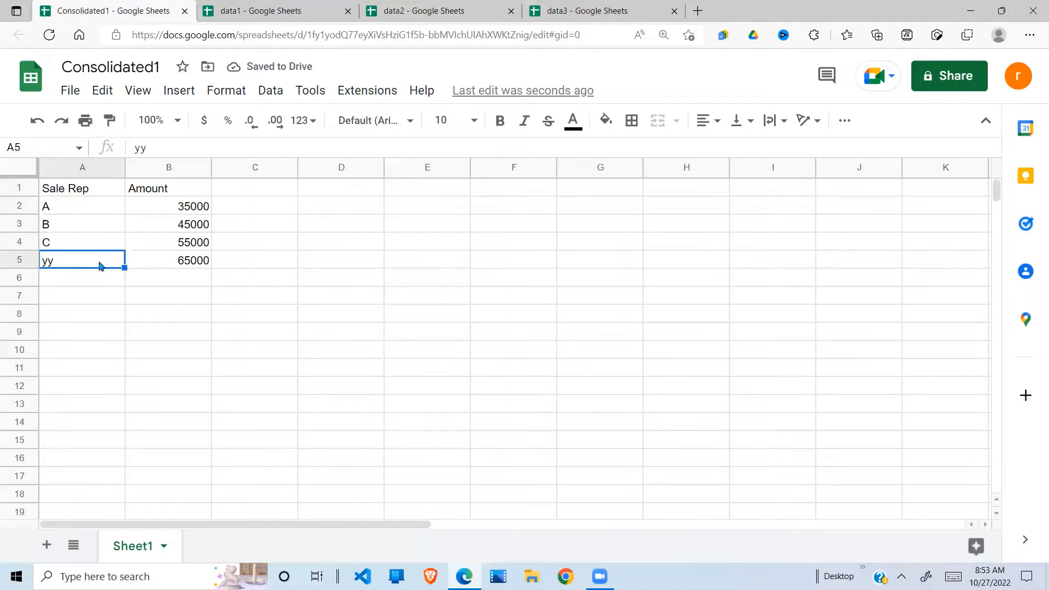
{"action": "left_click", "coordinate": [172, 267]}
{"action": "left_click", "coordinate": [105, 261]}
{"action": "left_click", "coordinate": [157, 265]}
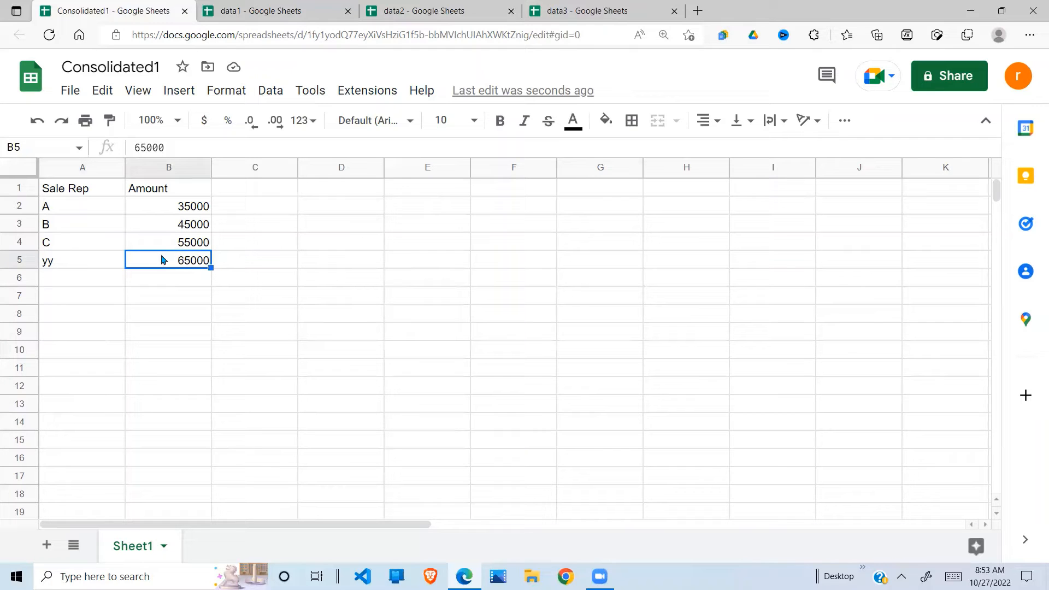
{"action": "left_click", "coordinate": [284, 12]}
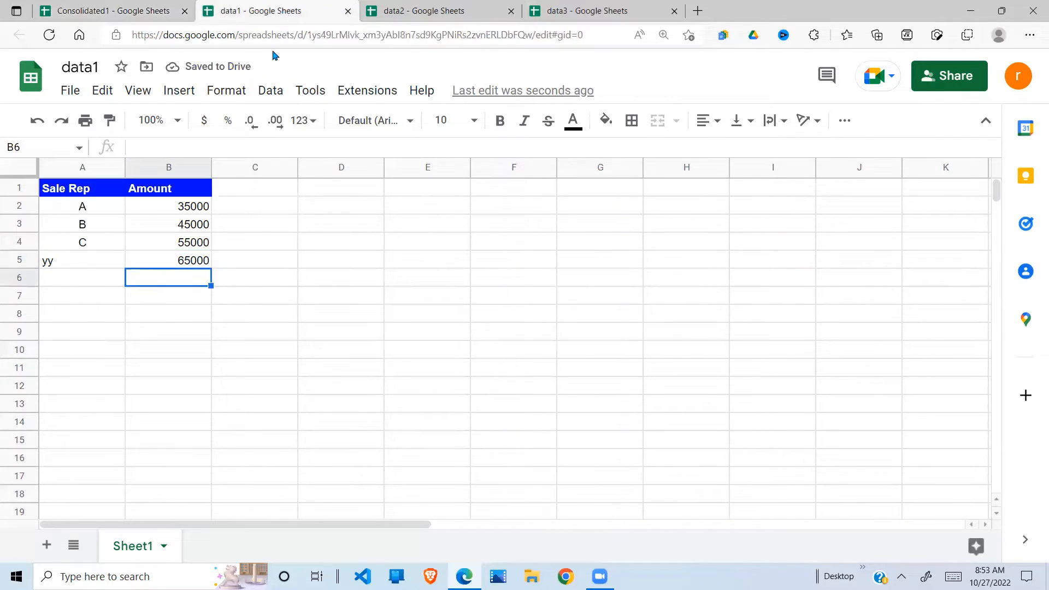
{"action": "left_click", "coordinate": [118, 11]}
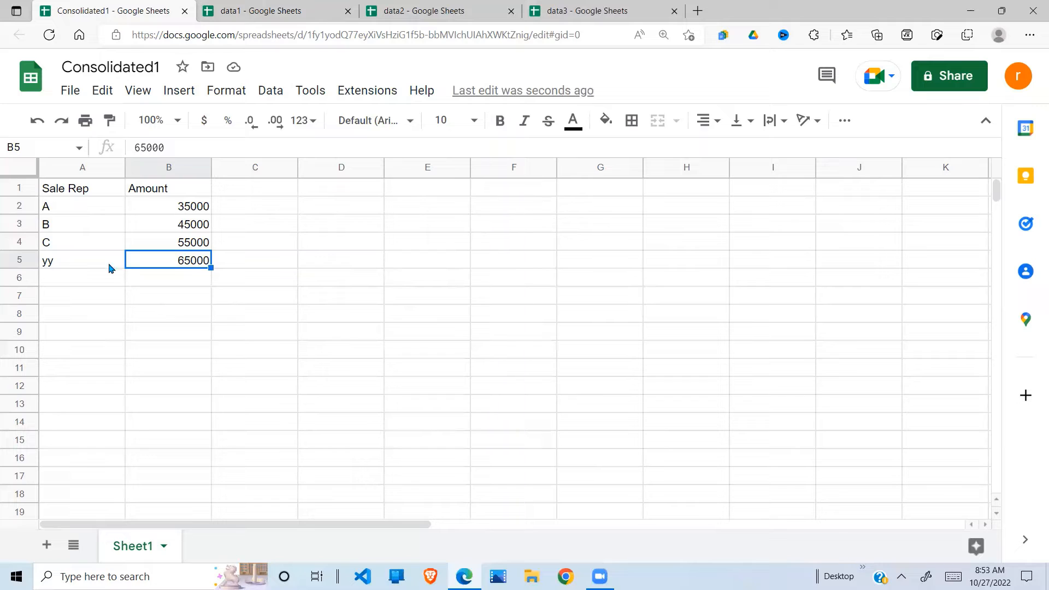
{"action": "key", "text": "Left"}
{"action": "left_click_drag", "start_coordinate": [85, 189], "coordinate": [198, 268]}
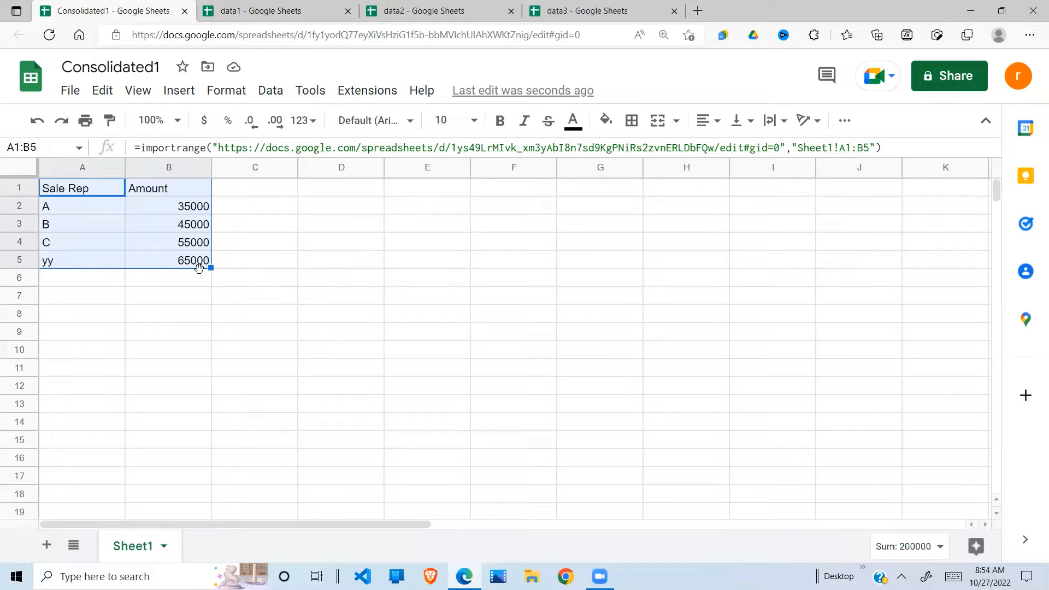
Step: Wrap the A1 formula in braces, adding a semicolon and a pasted second data1 IMPORTRANGE
{"action": "left_click", "coordinate": [140, 148]}
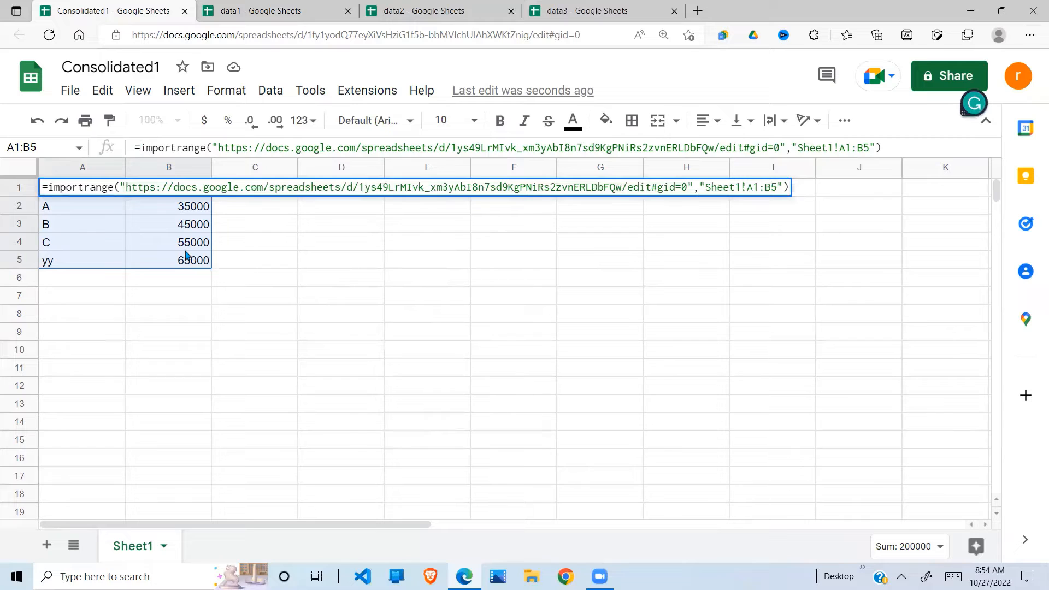
{"action": "type", "text": "{"}
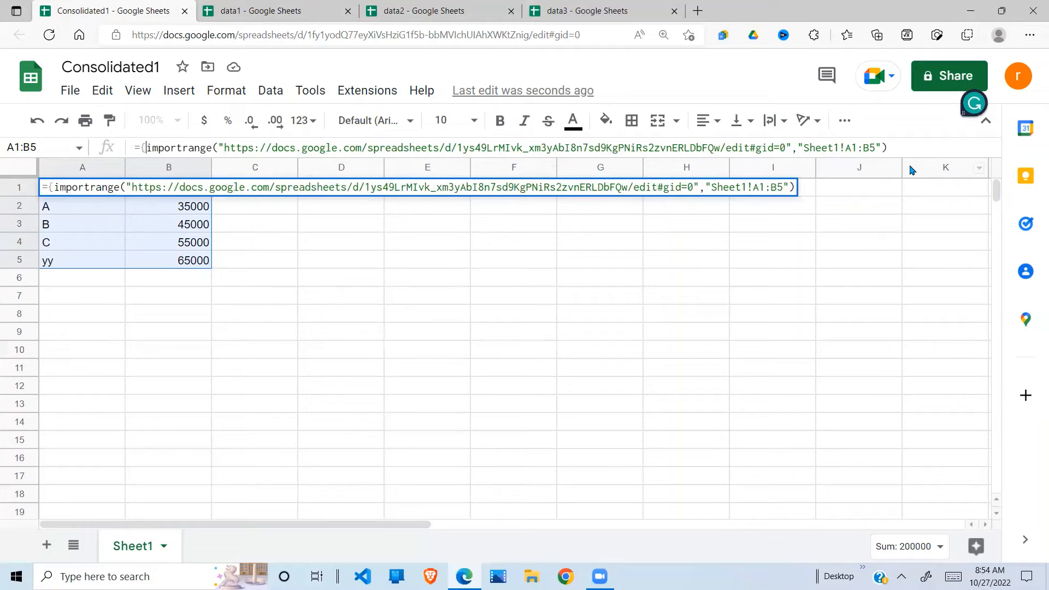
{"action": "left_click", "coordinate": [899, 150]}
{"action": "type", "text": ";"}
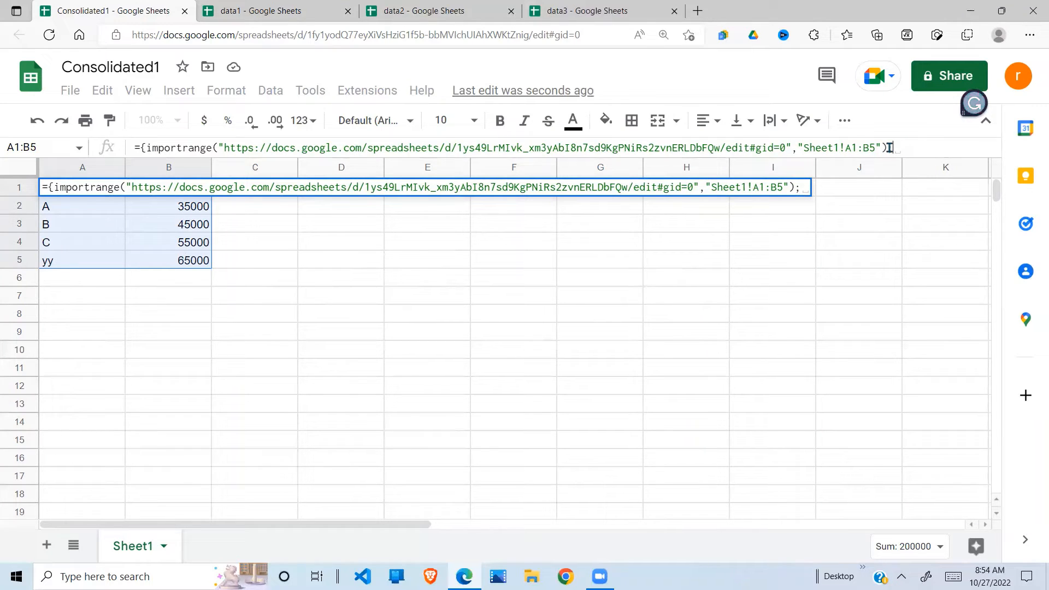
{"action": "left_click_drag", "start_coordinate": [890, 148], "coordinate": [145, 147]}
{"action": "key", "text": "ctrl+c"}
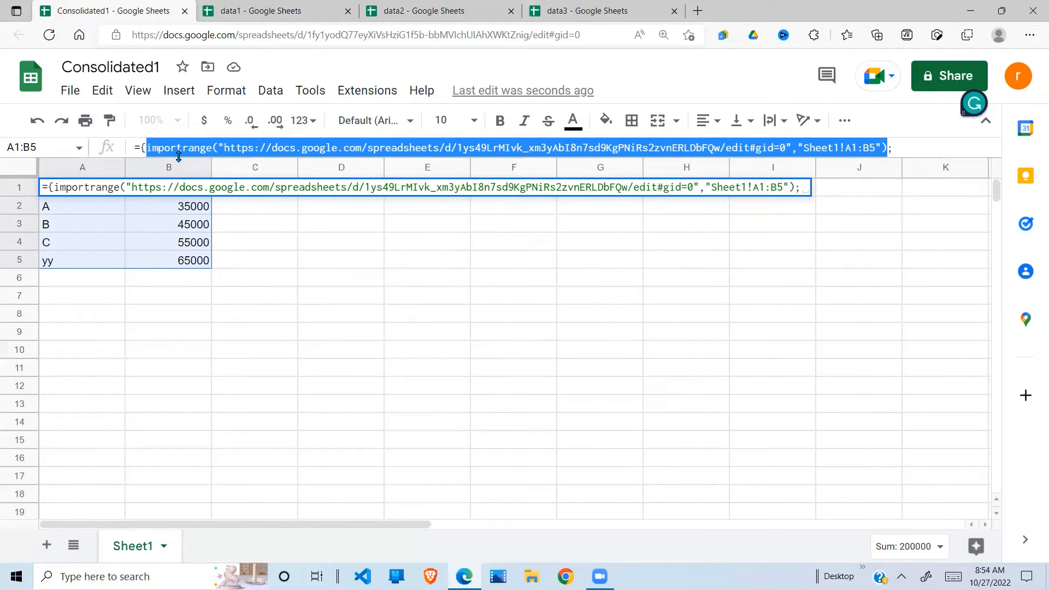
{"action": "left_click", "coordinate": [907, 149]}
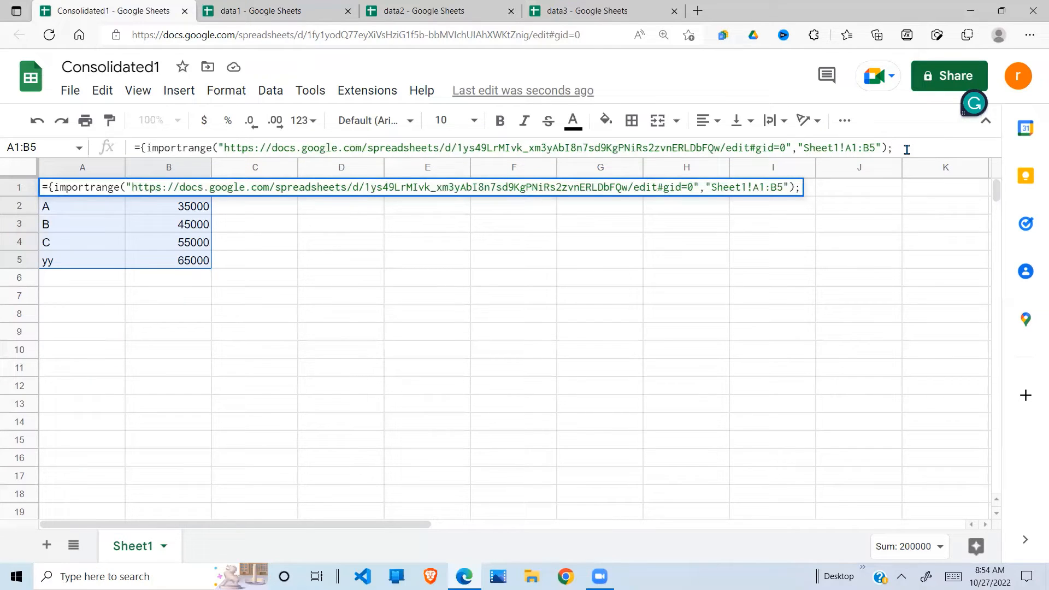
{"action": "key", "text": "ctrl+v"}
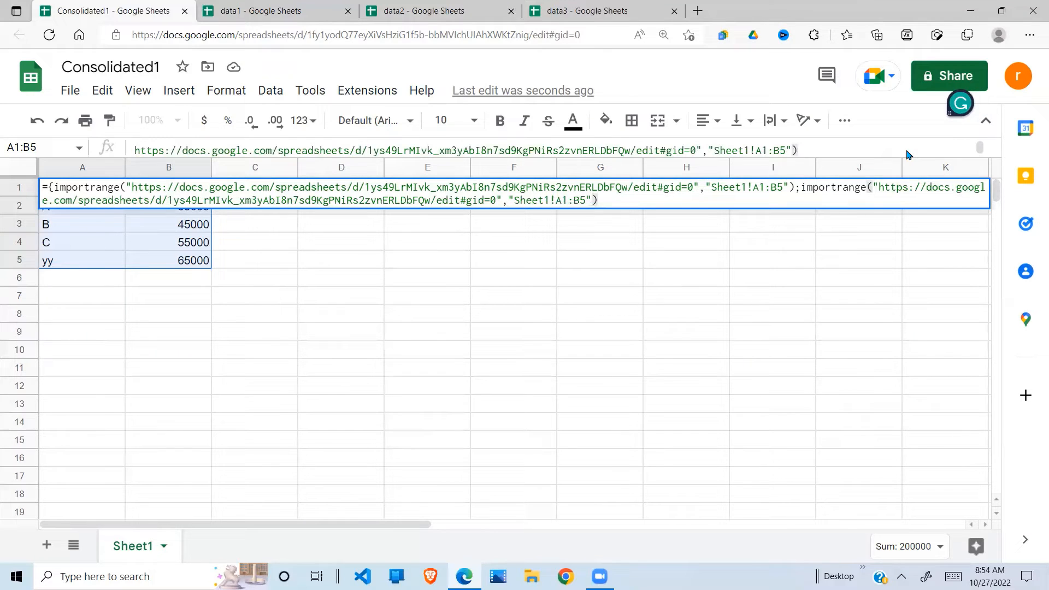
{"action": "type", "text": "}"}
{"action": "key", "text": "Return"}
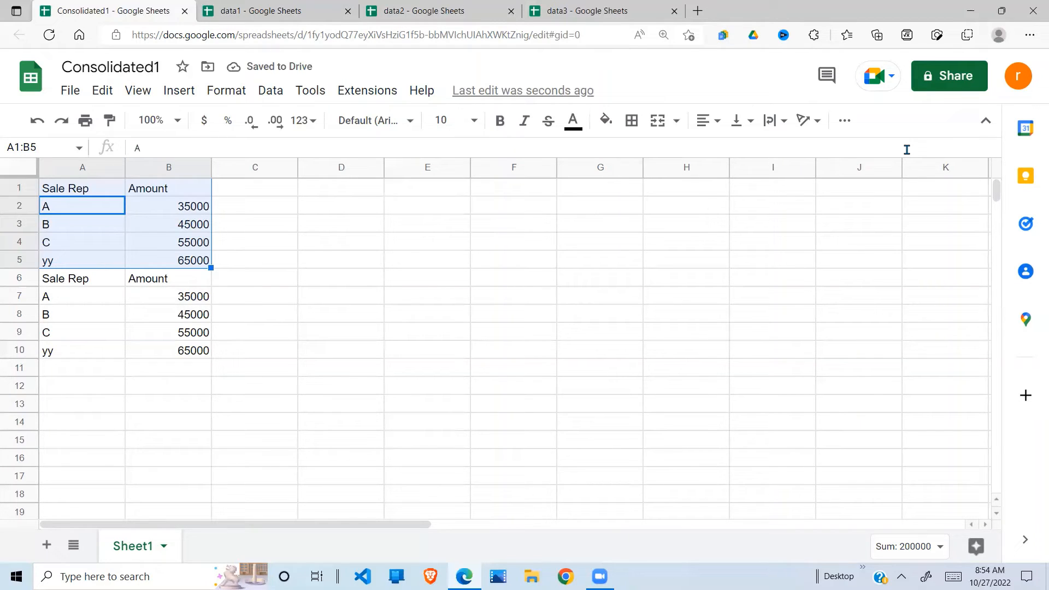
Step: Move the second IMPORTRANGE onto its own line with Ctrl+Enter and re-enter the formula
{"action": "left_click", "coordinate": [75, 189]}
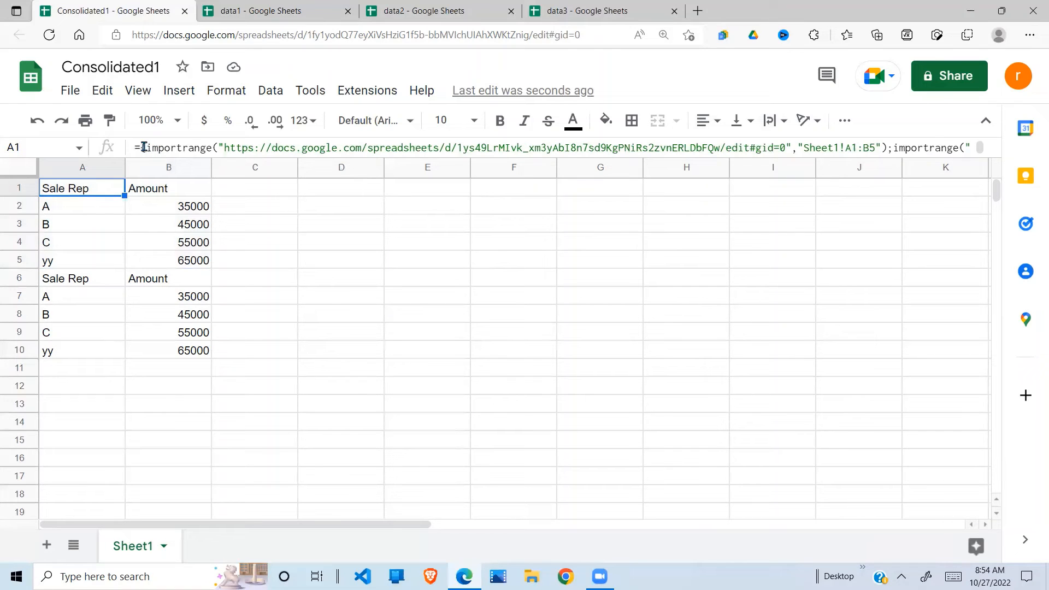
{"action": "left_click", "coordinate": [980, 148]}
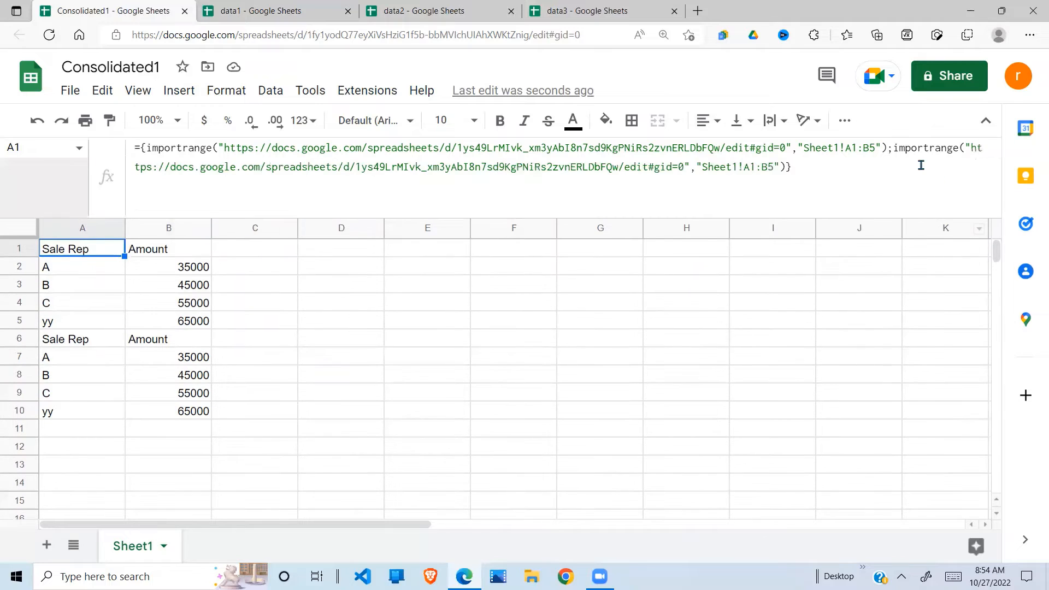
{"action": "left_click", "coordinate": [895, 153]}
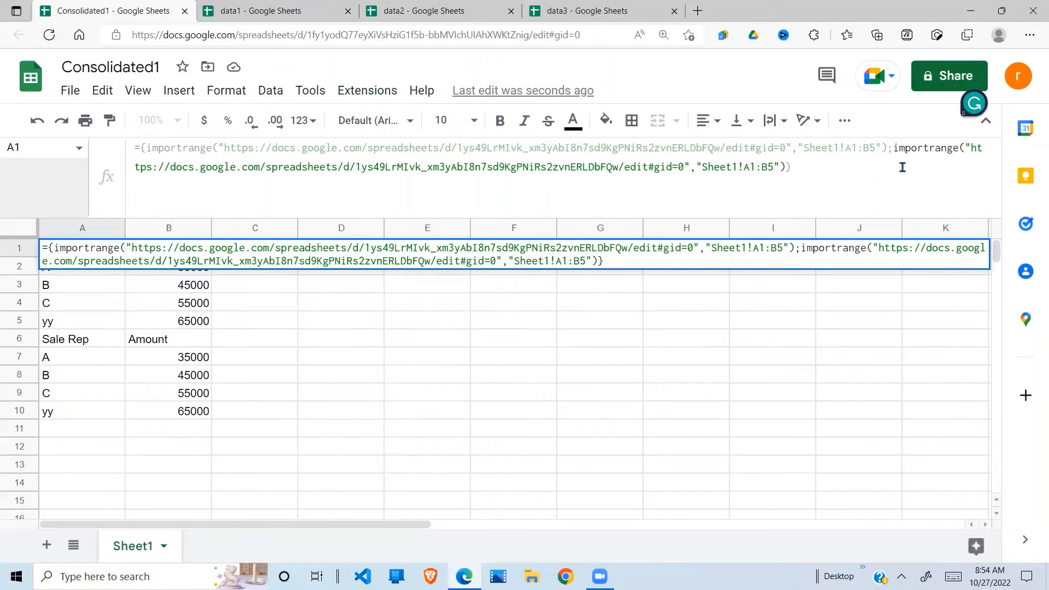
{"action": "left_click", "coordinate": [903, 167]}
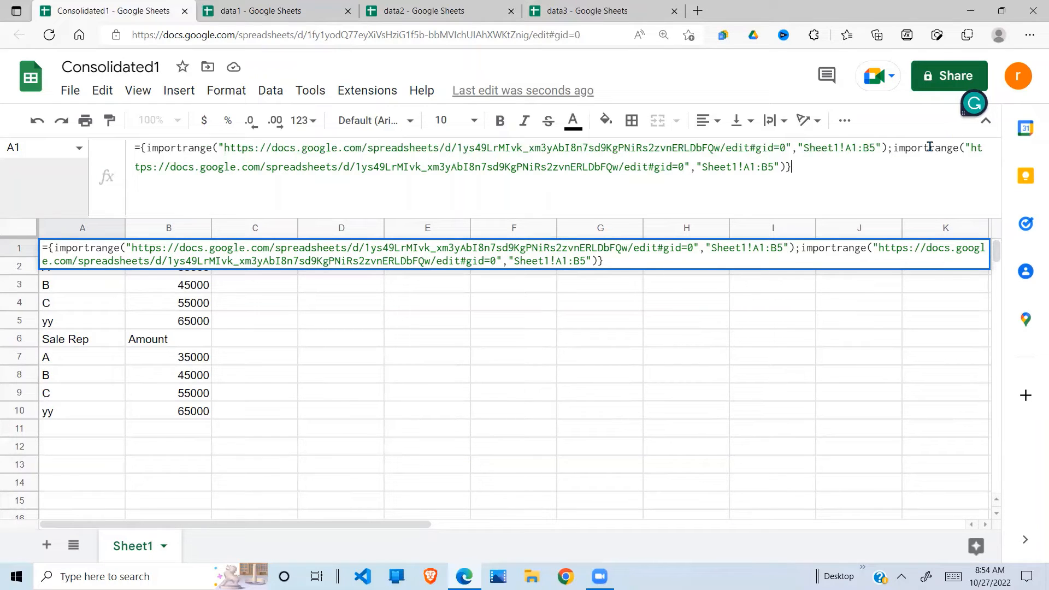
{"action": "left_click", "coordinate": [895, 149]}
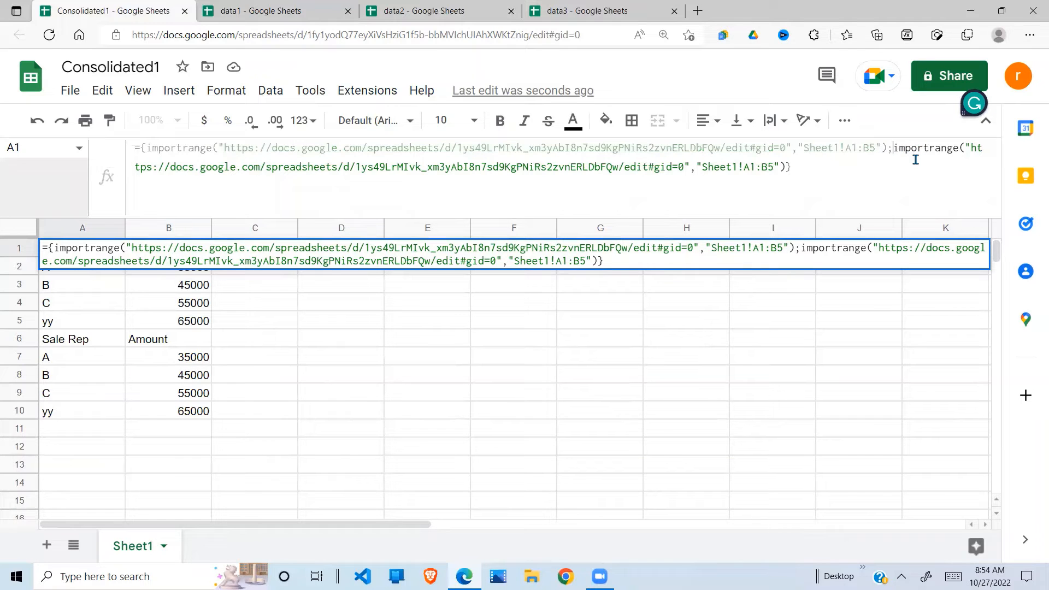
{"action": "key", "text": "ctrl+Return"}
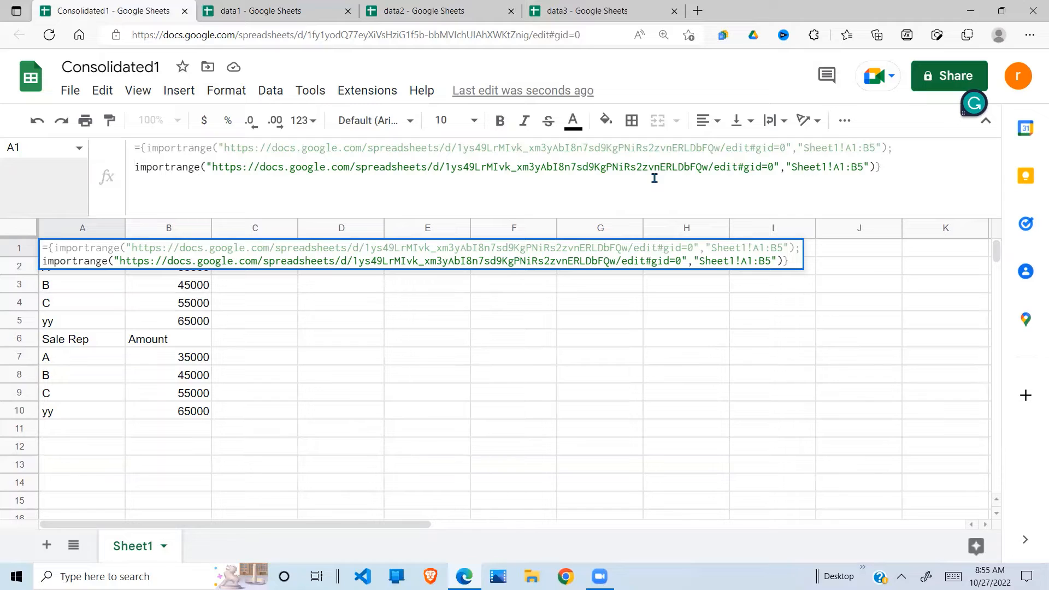
{"action": "key", "text": "Return"}
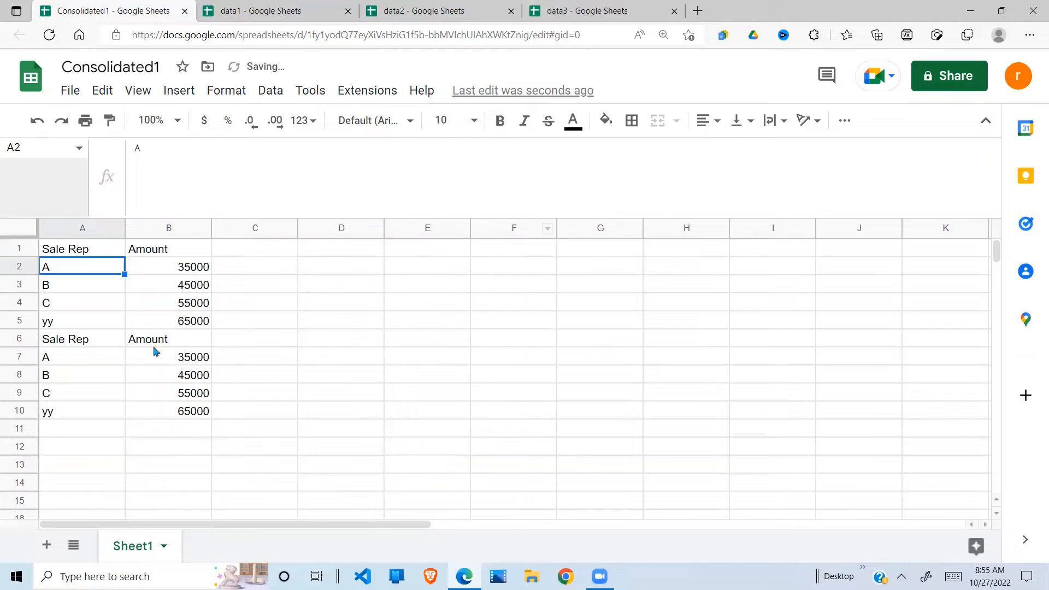
Step: Inspect the repeated tables in rows 1–5 and 6–10, each ending with yy 65000
{"action": "left_click", "coordinate": [83, 362]}
{"action": "left_click", "coordinate": [84, 408]}
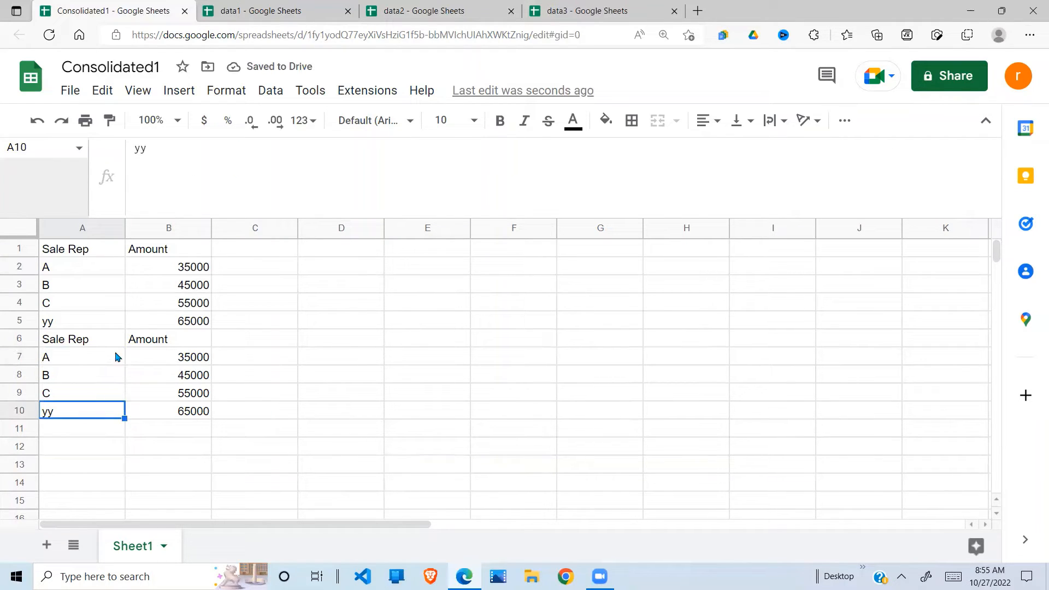
{"action": "left_click", "coordinate": [82, 310]}
{"action": "left_click", "coordinate": [99, 328]}
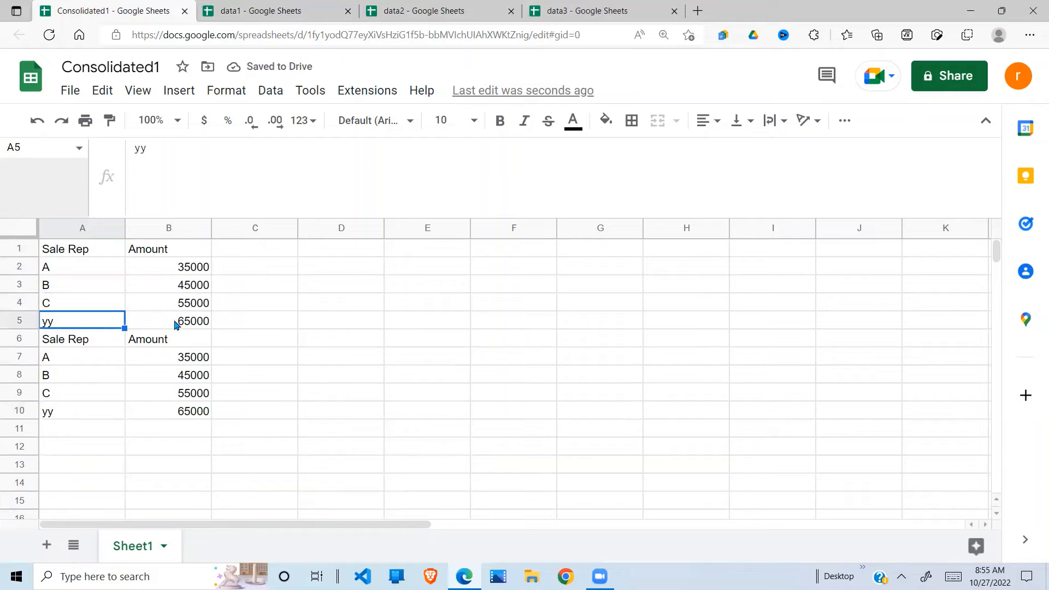
Step: Change both import ranges' end from B5 to B6 and enter the formula
{"action": "left_click", "coordinate": [57, 255]}
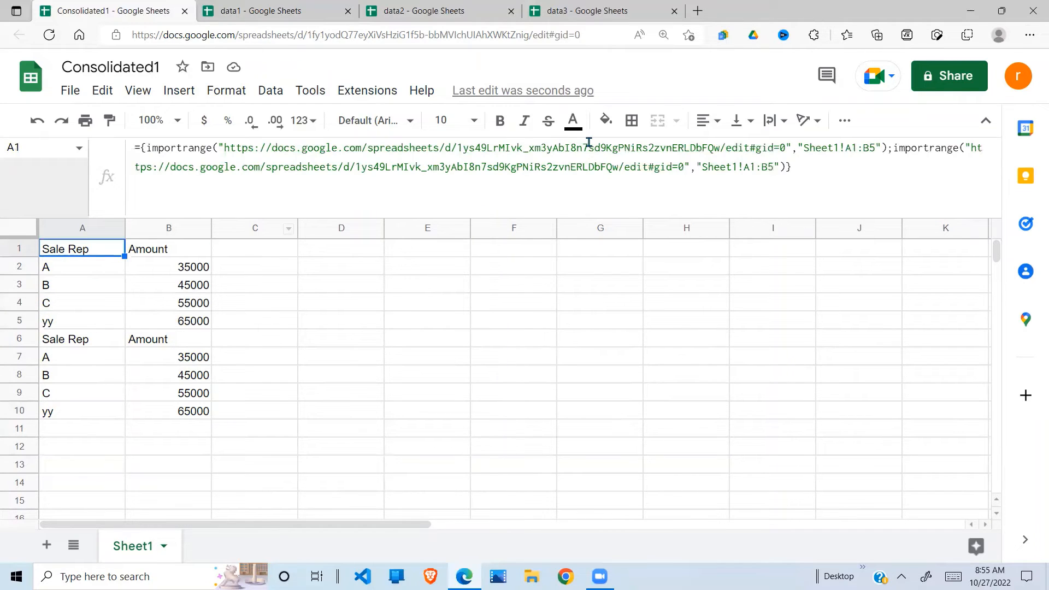
{"action": "left_click", "coordinate": [875, 150]}
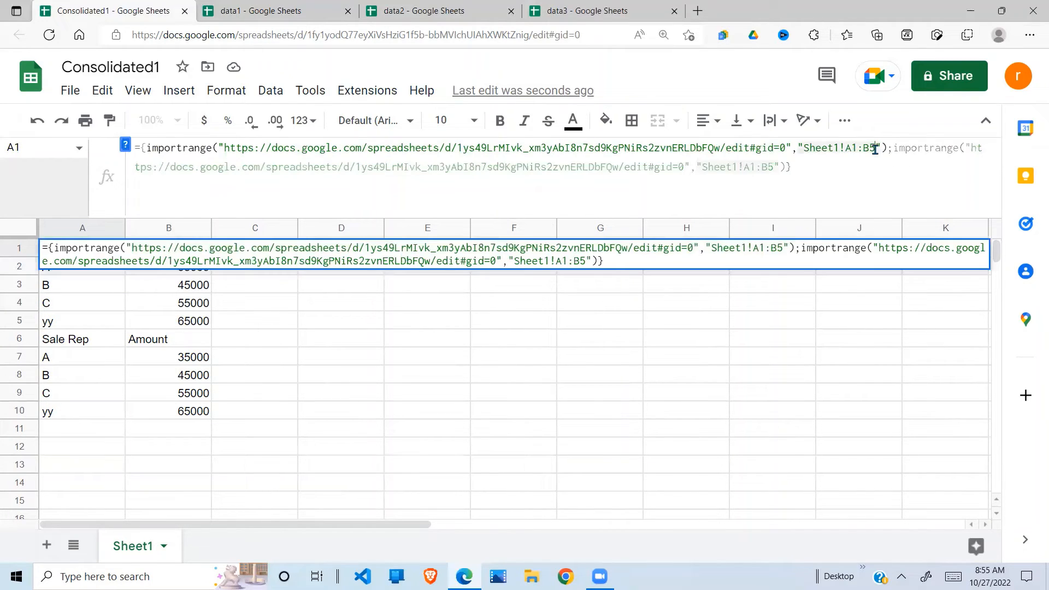
{"action": "key", "text": "BackSpace"}
{"action": "type", "text": "6"}
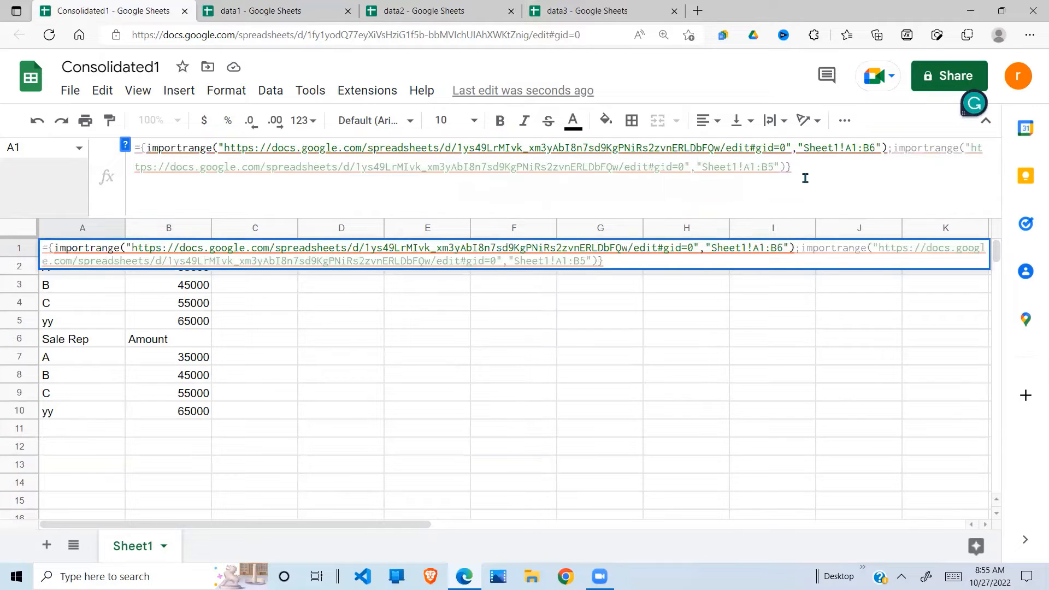
{"action": "left_click", "coordinate": [774, 167]}
{"action": "key", "text": "BackSpace"}
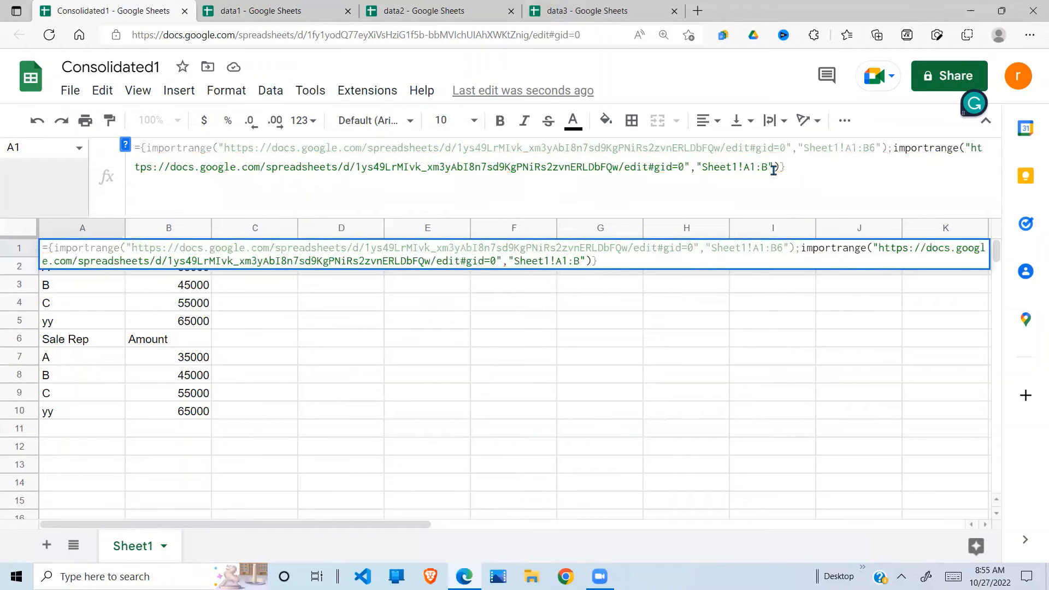
{"action": "type", "text": "6"}
{"action": "key", "text": "Return"}
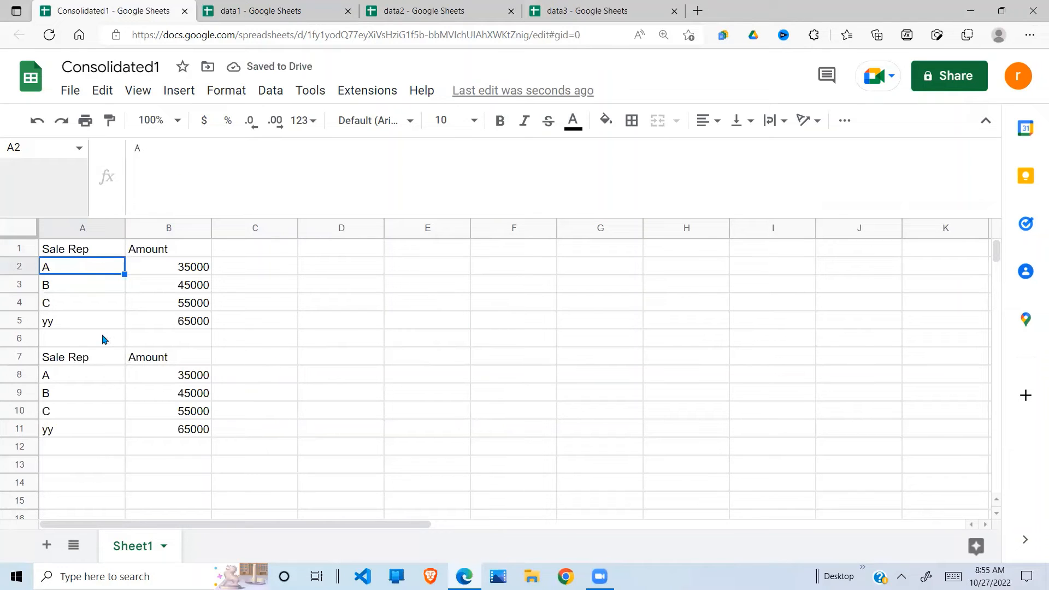
Step: Verify that row 6 (A6:B6) is now blank between the two blocks
{"action": "left_click", "coordinate": [104, 339]}
{"action": "left_click", "coordinate": [168, 343]}
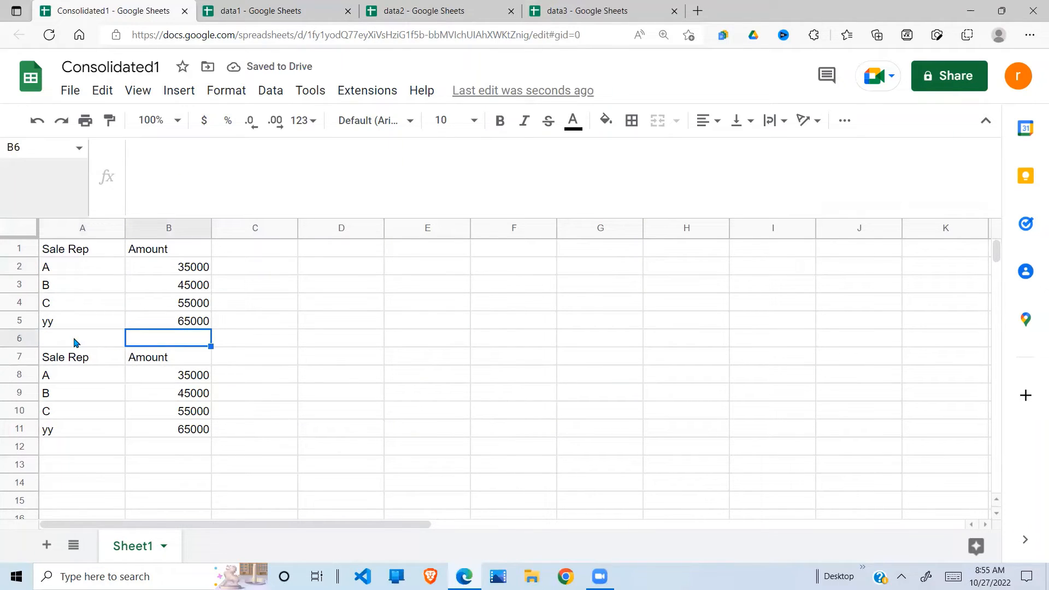
{"action": "left_click_drag", "start_coordinate": [73, 339], "coordinate": [197, 342]}
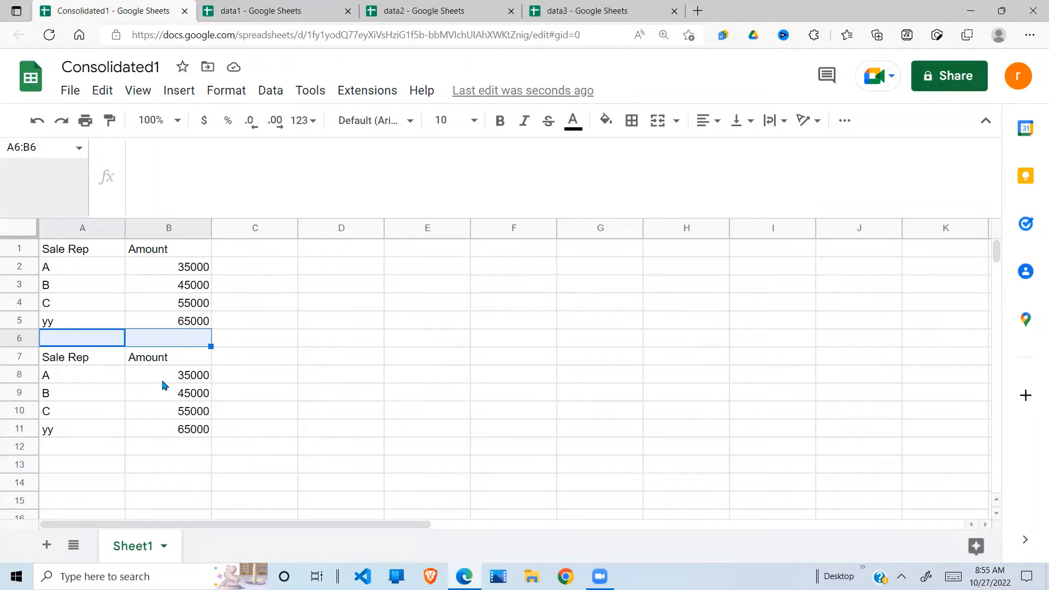
Step: Copy data2's spreadsheet URL, then reselect A1 in Consolidated1
{"action": "left_click", "coordinate": [439, 13]}
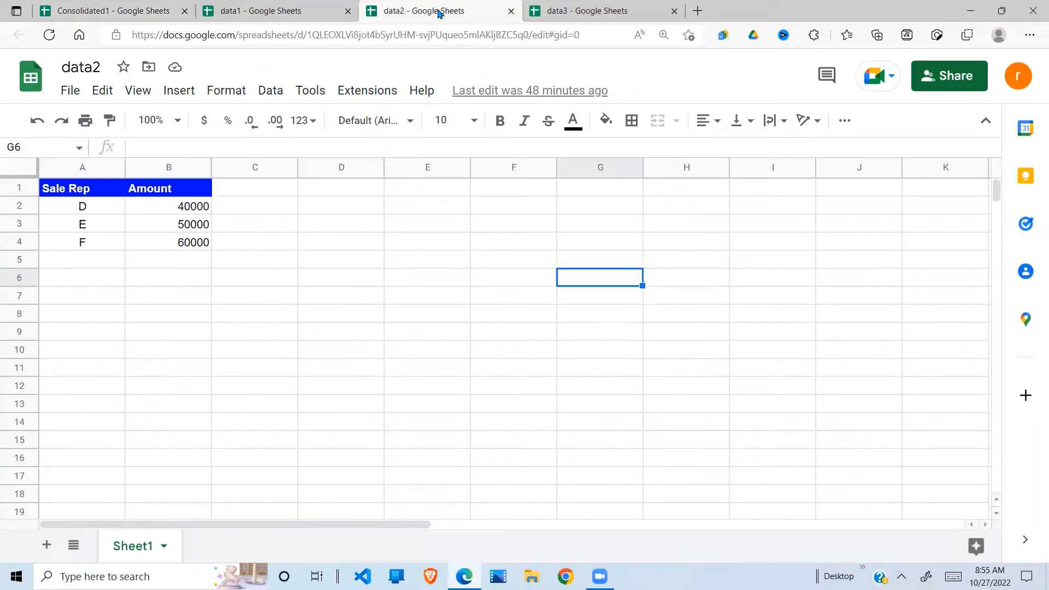
{"action": "left_click", "coordinate": [404, 36]}
{"action": "key", "text": "ctrl+c"}
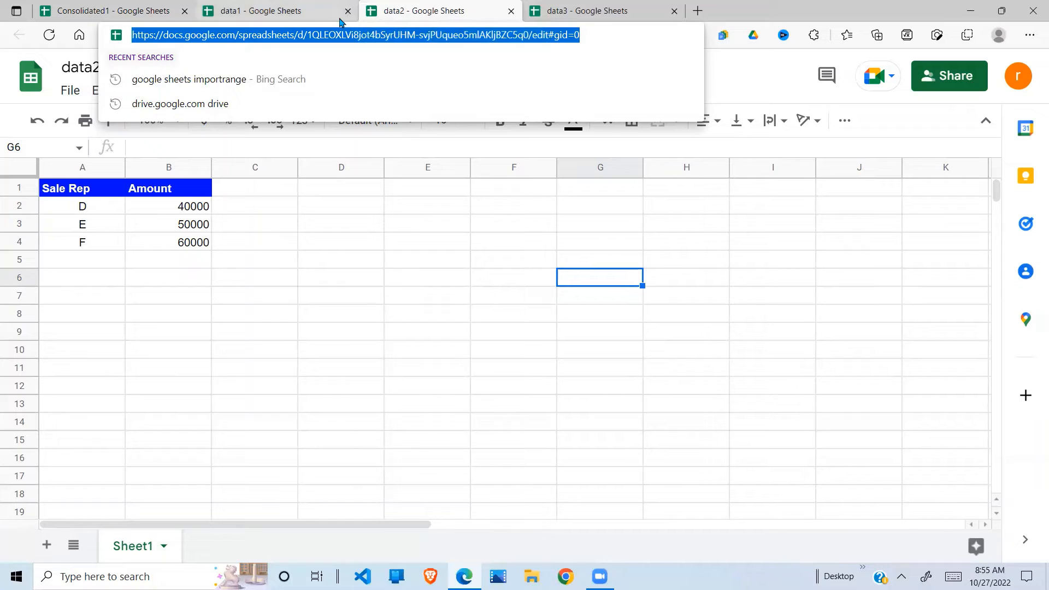
{"action": "left_click", "coordinate": [151, 11]}
{"action": "left_click", "coordinate": [79, 253]}
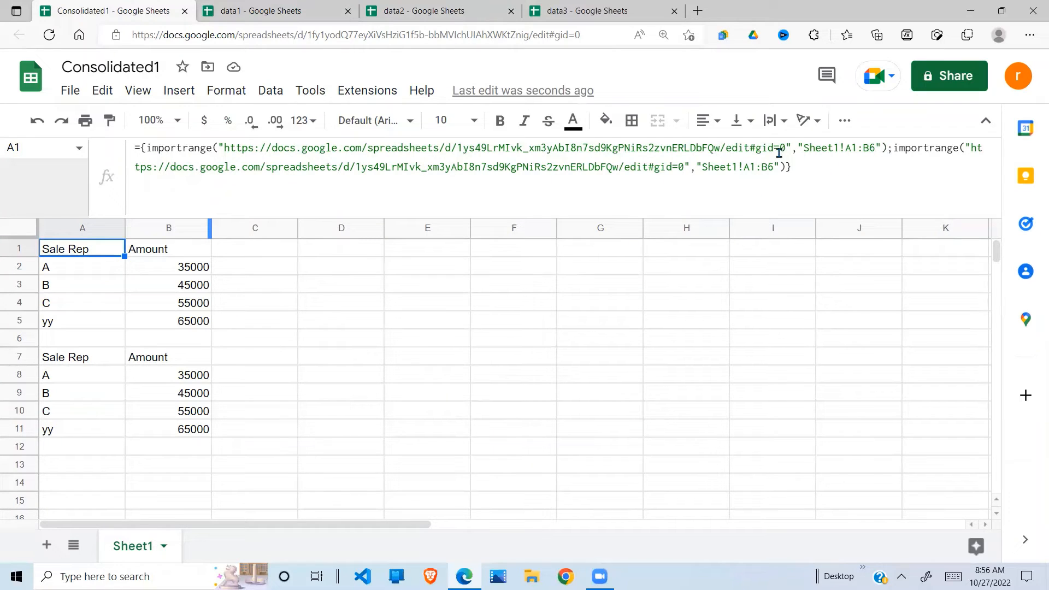
Step: Move the second importrange onto its own line and paste data2's spreadsheet address into it
{"action": "left_click", "coordinate": [896, 154]}
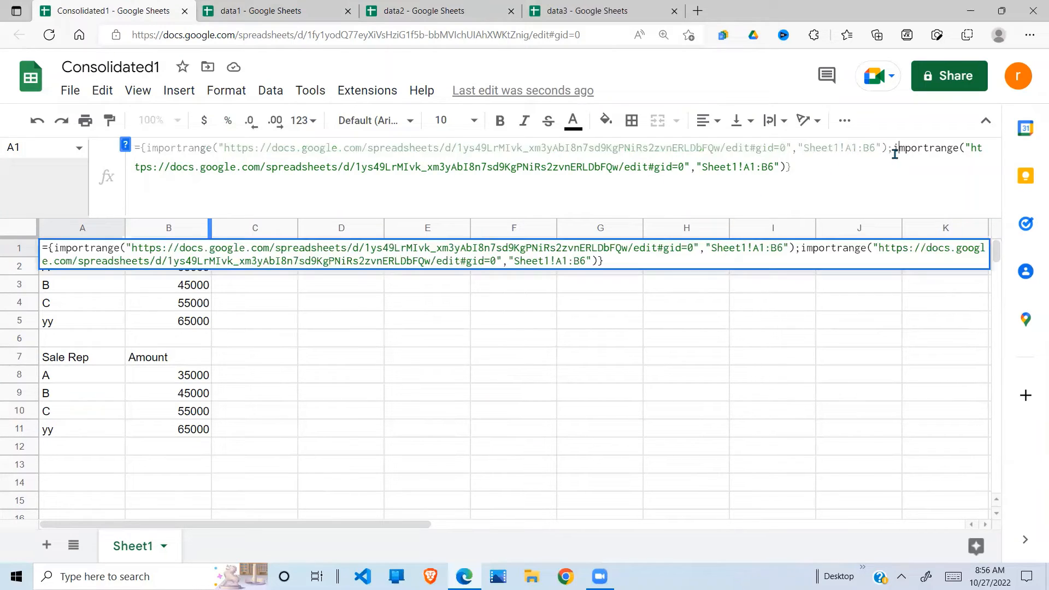
{"action": "key", "text": "ctrl+Return"}
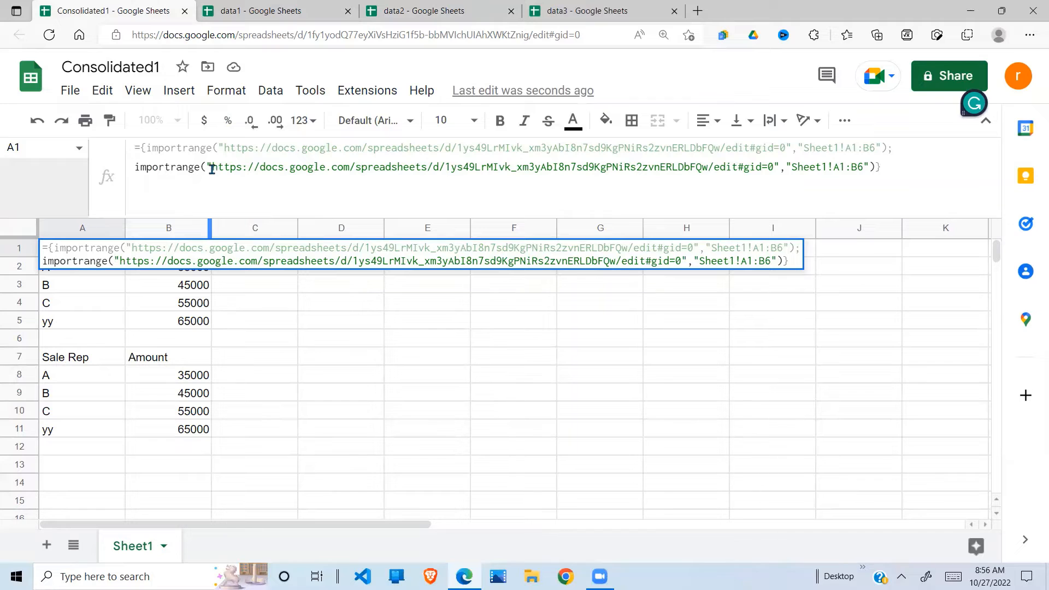
{"action": "left_click_drag", "start_coordinate": [212, 168], "coordinate": [773, 168]}
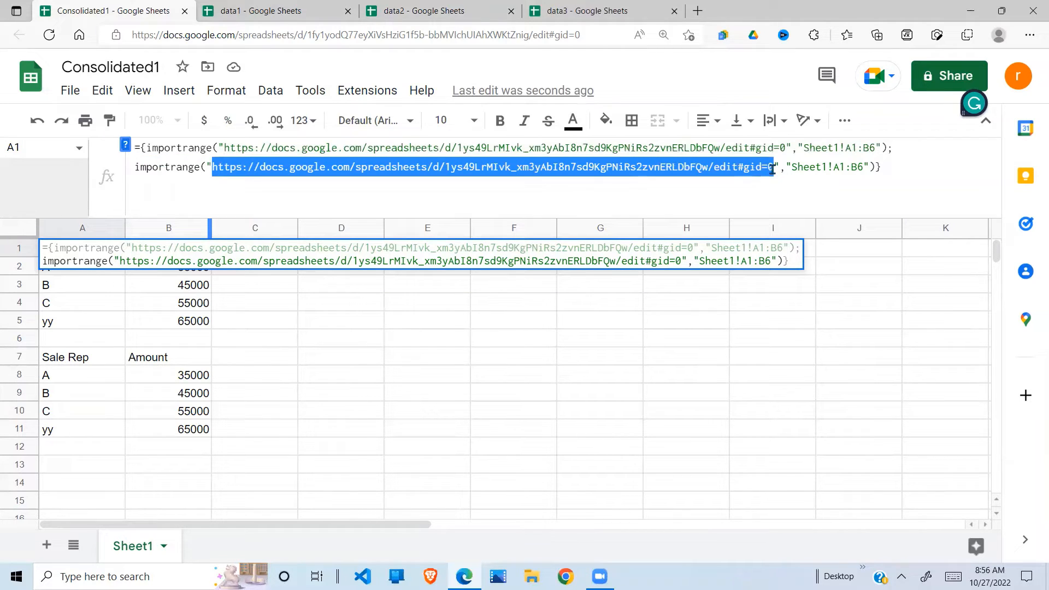
{"action": "key", "text": "ctrl+v"}
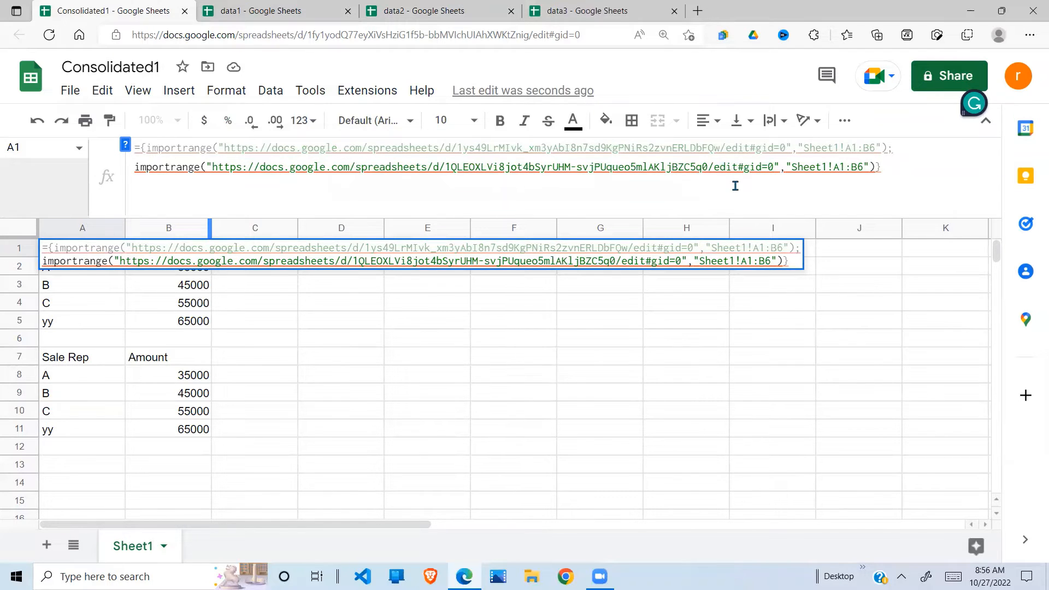
{"action": "key", "text": "Return"}
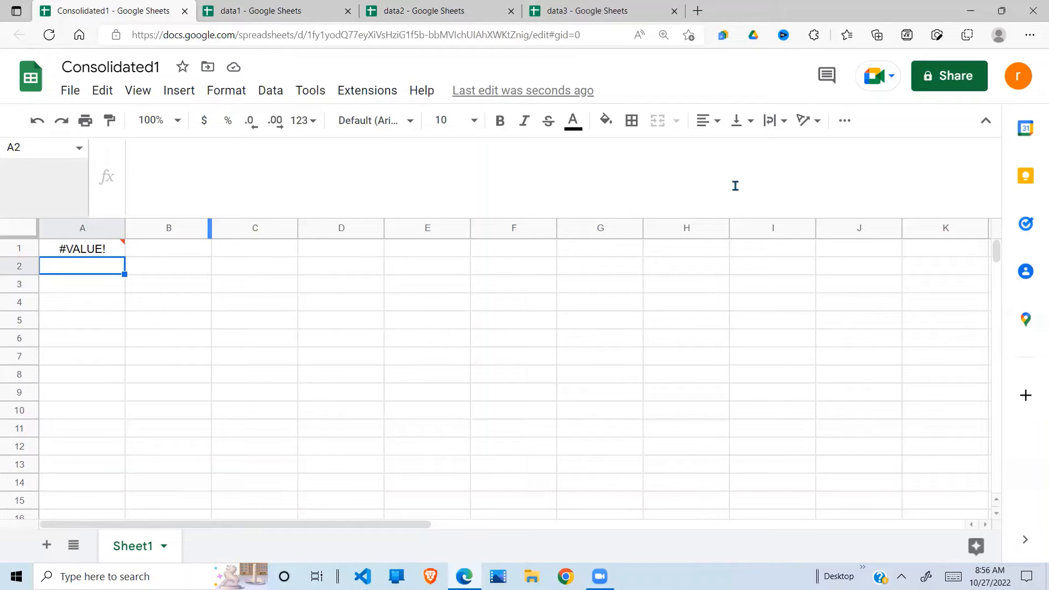
Step: Delete the first importrange call and the leftover semicolon, leaving only the Sheet1!A1:B6 import
{"action": "left_click", "coordinate": [96, 242]}
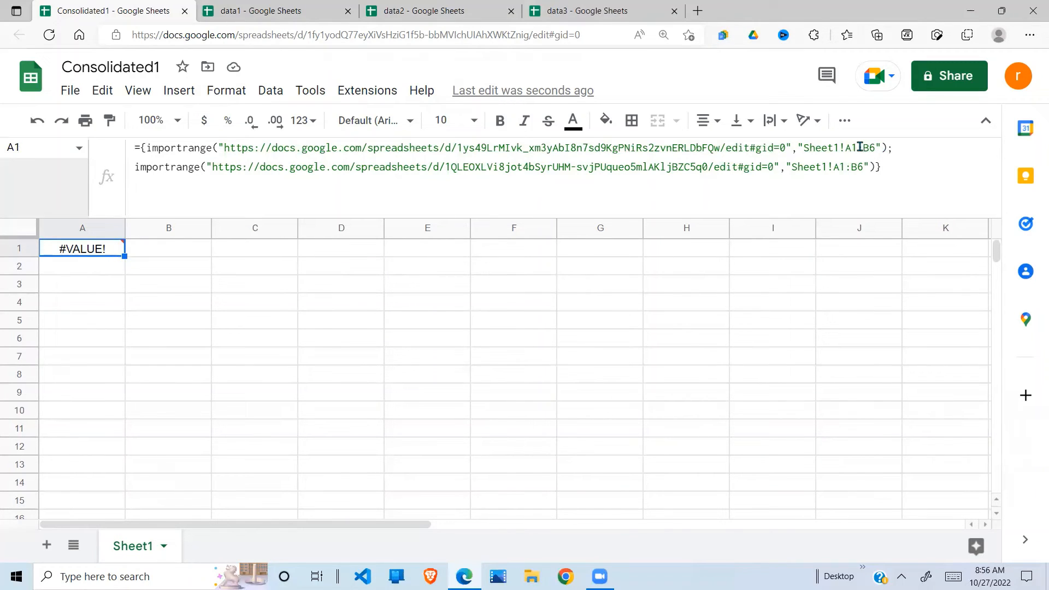
{"action": "left_click_drag", "start_coordinate": [887, 148], "coordinate": [146, 147]}
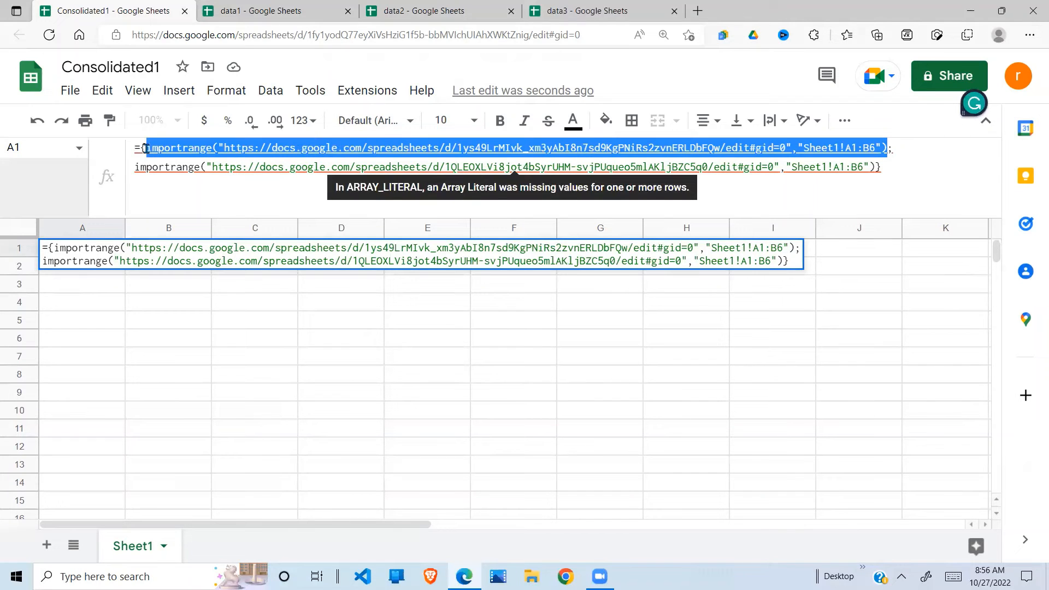
{"action": "key", "text": "BackSpace"}
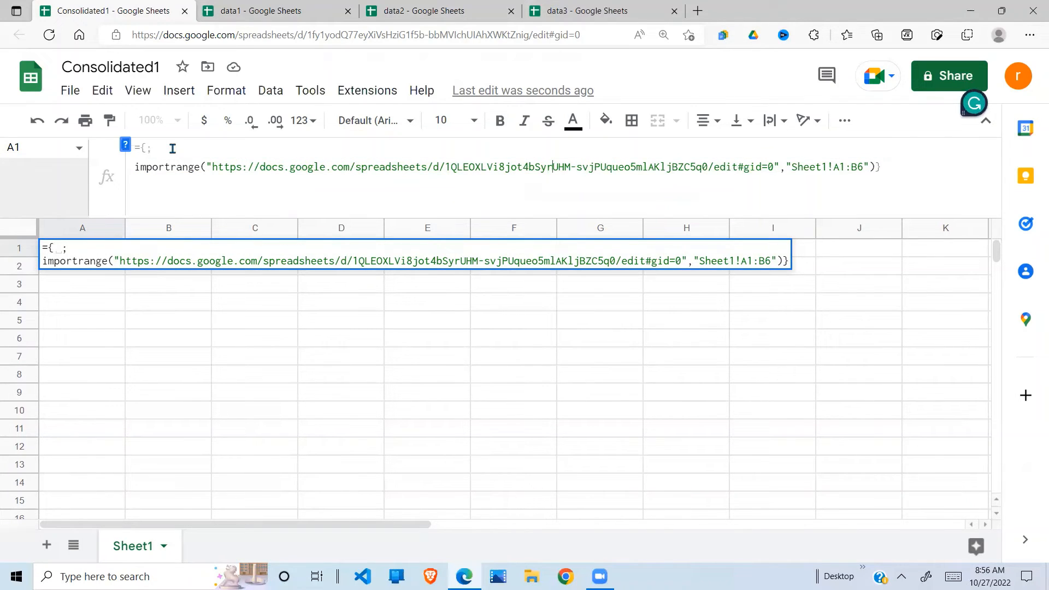
{"action": "left_click", "coordinate": [170, 148]}
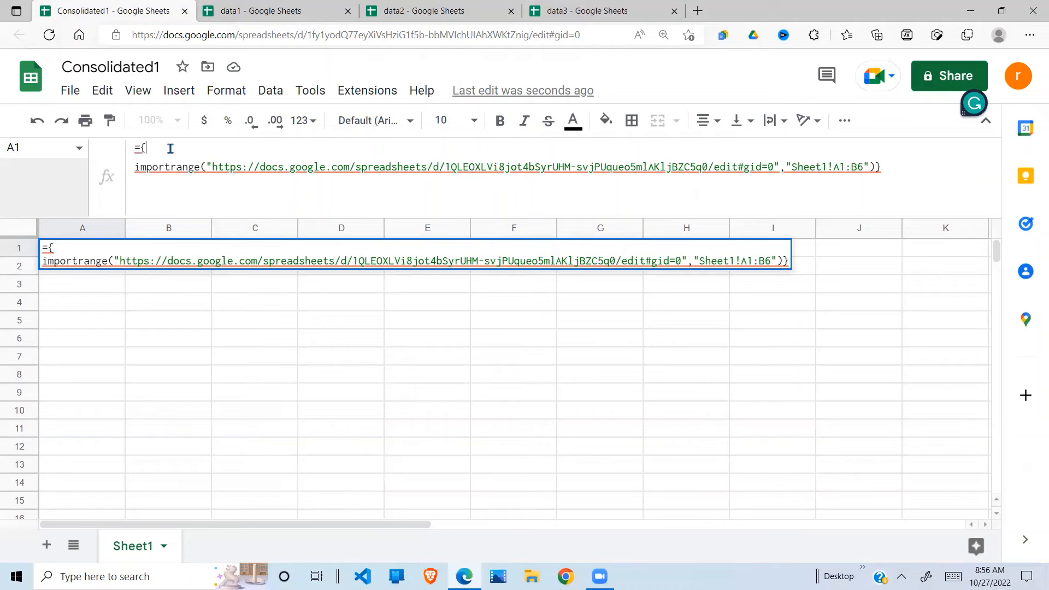
{"action": "key", "text": "Delete"}
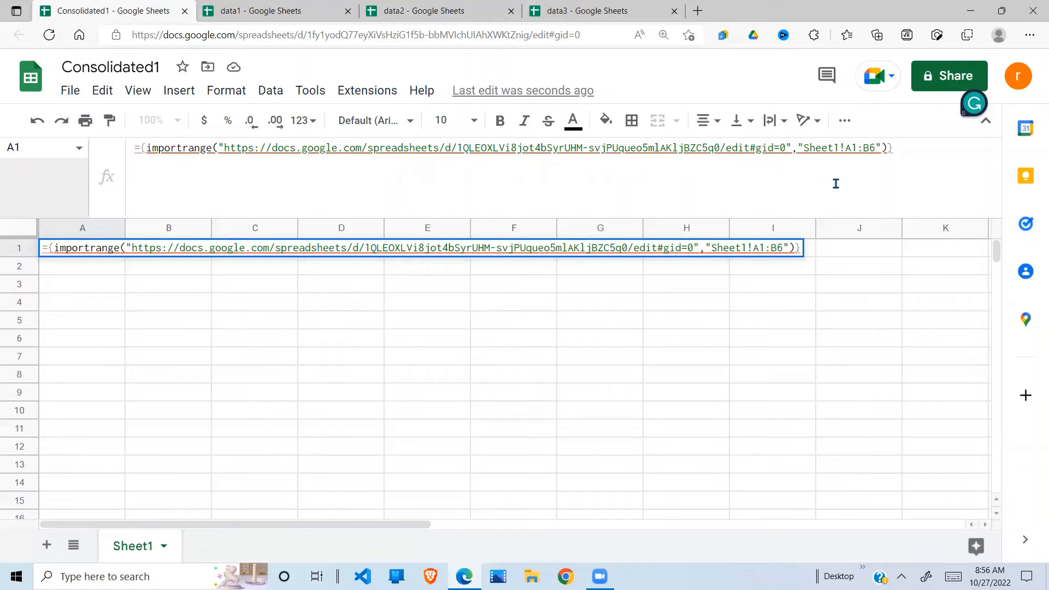
{"action": "key", "text": "Return"}
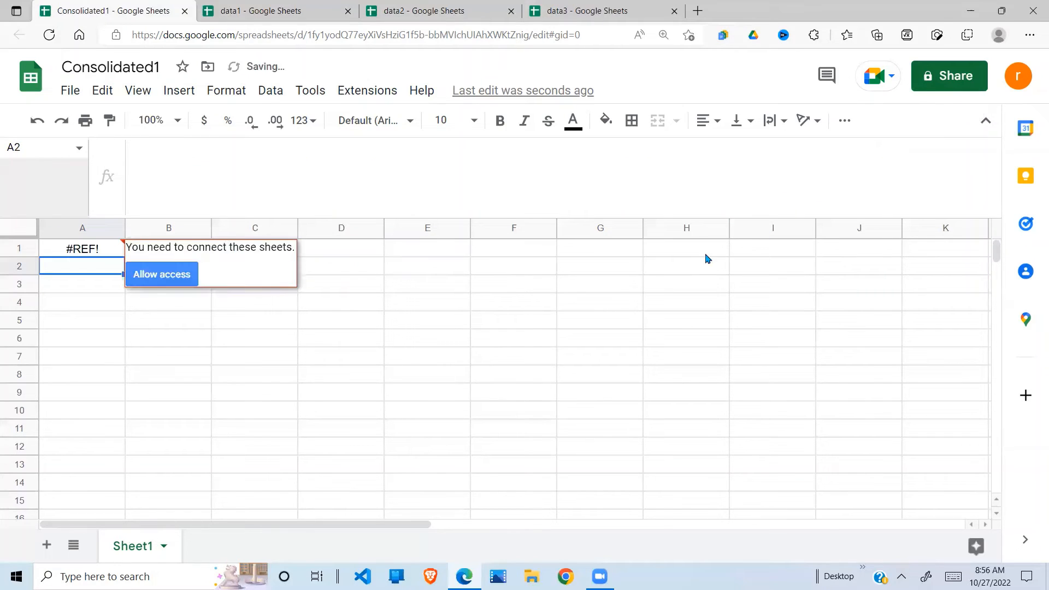
Step: Allow access so A1 shows data2's reps D, E, F with amounts 40000, 50000, 60000
{"action": "left_click", "coordinate": [82, 247]}
{"action": "left_click", "coordinate": [152, 277]}
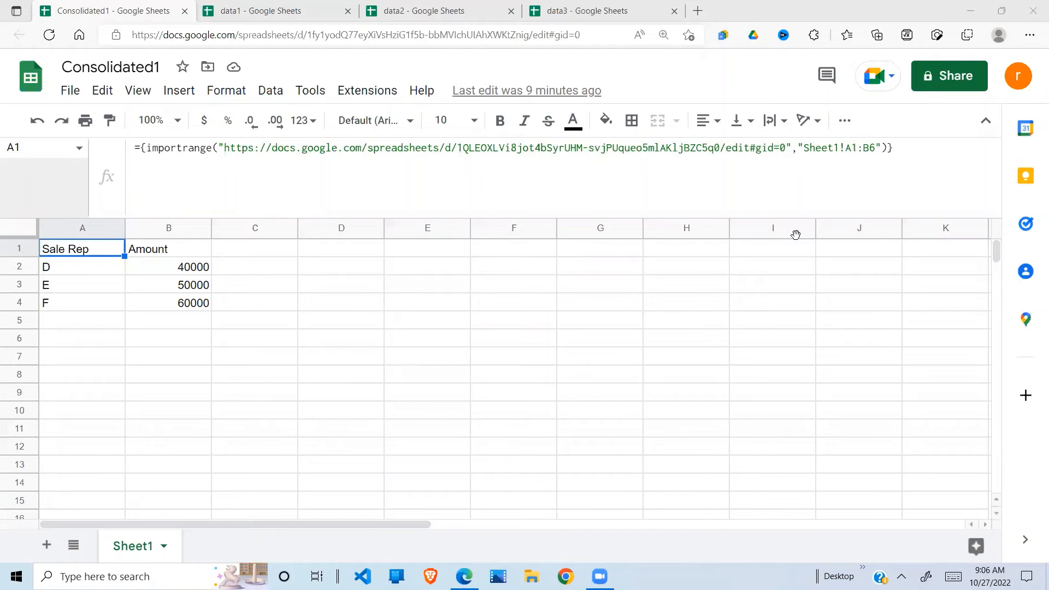
Step: Copy the data3 spreadsheet's web address from the browser address bar
{"action": "left_click", "coordinate": [590, 15]}
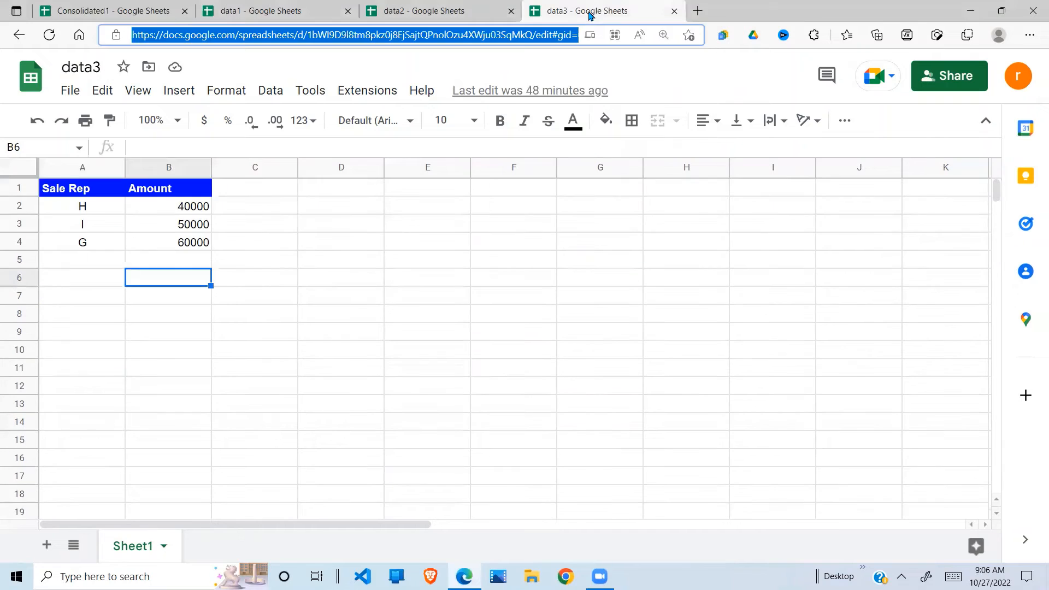
{"action": "left_click", "coordinate": [527, 33]}
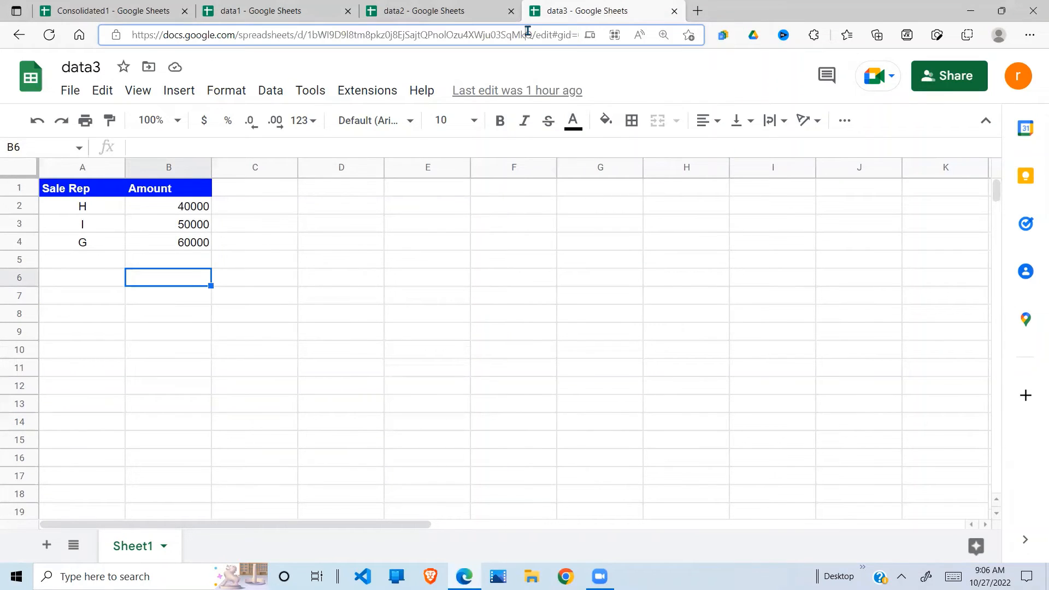
{"action": "left_click", "coordinate": [464, 36]}
{"action": "triple_click", "coordinate": [464, 37]}
{"action": "key", "text": "ctrl+c"}
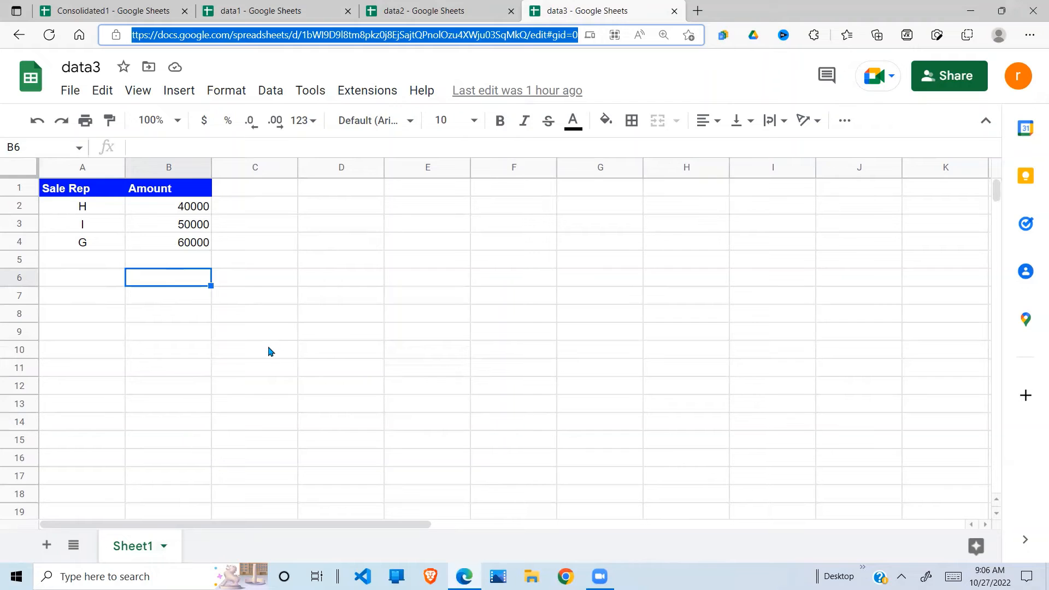
Step: Replace the old URL inside A1's importrange with data3's address and commit
{"action": "left_click", "coordinate": [140, 9]}
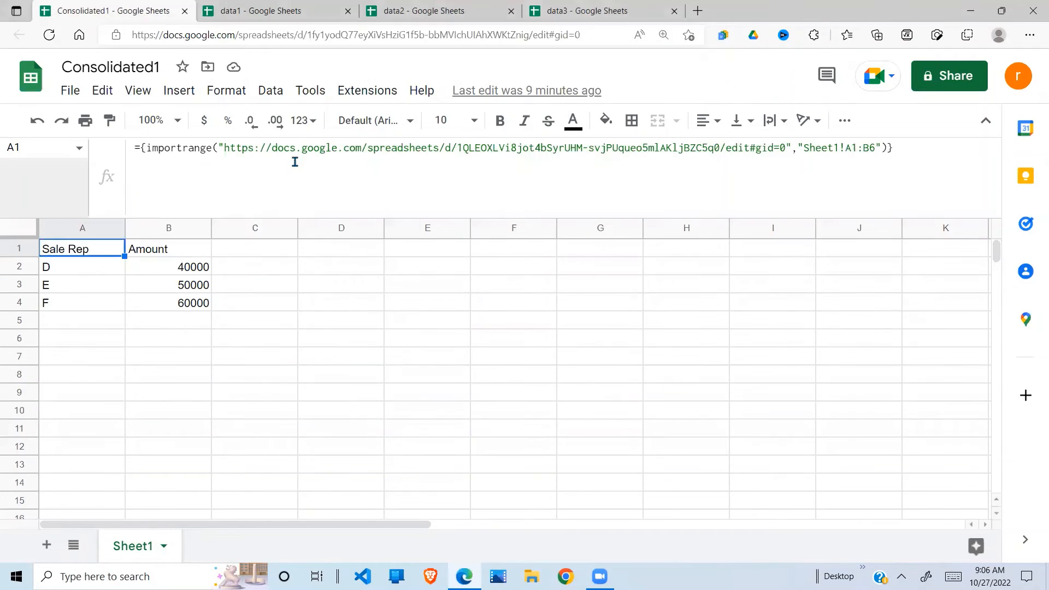
{"action": "left_click", "coordinate": [254, 147]}
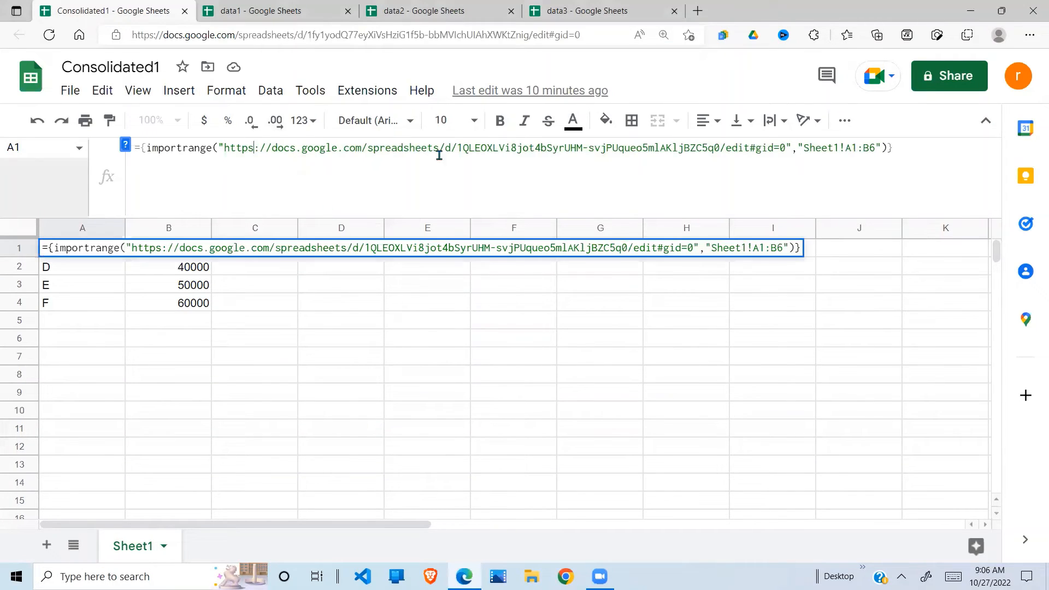
{"action": "left_click", "coordinate": [786, 148]}
{"action": "key", "text": "BackSpace"}
{"action": "key", "text": "BackSpace"}
{"action": "key", "text": "BackSpace"}
{"action": "key", "text": "BackSpace"}
{"action": "key", "text": "BackSpace"}
{"action": "key", "text": "BackSpace"}
{"action": "key", "text": "BackSpace"}
{"action": "key", "text": "BackSpace"}
{"action": "key", "text": "BackSpace"}
{"action": "key", "text": "BackSpace"}
{"action": "key", "text": "BackSpace"}
{"action": "key", "text": "BackSpace"}
{"action": "key", "text": "BackSpace"}
{"action": "key", "text": "BackSpace"}
{"action": "key", "text": "BackSpace"}
{"action": "key", "text": "BackSpace"}
{"action": "key", "text": "BackSpace"}
{"action": "key", "text": "BackSpace"}
{"action": "key", "text": "BackSpace"}
{"action": "key", "text": "BackSpace"}
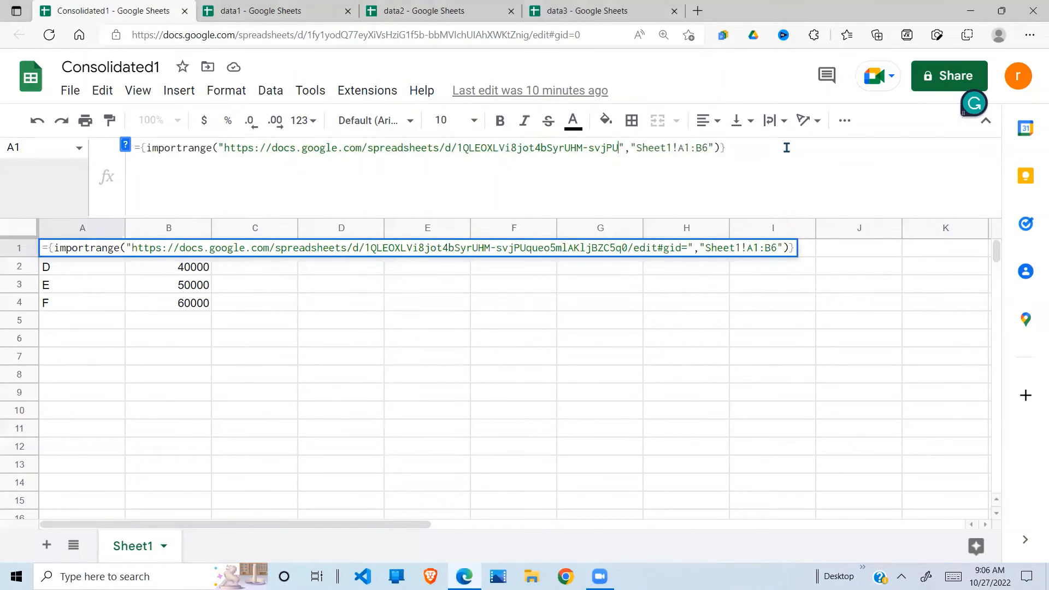
{"action": "key", "text": "BackSpace"}
{"action": "key", "text": "BackSpace"}
{"action": "key", "text": "BackSpace"}
{"action": "key", "text": "BackSpace"}
{"action": "key", "text": "BackSpace"}
{"action": "key", "text": "BackSpace"}
{"action": "key", "text": "BackSpace"}
{"action": "key", "text": "BackSpace"}
{"action": "key", "text": "BackSpace"}
{"action": "key", "text": "BackSpace"}
{"action": "key", "text": "BackSpace"}
{"action": "key", "text": "BackSpace"}
{"action": "key", "text": "BackSpace"}
{"action": "key", "text": "BackSpace"}
{"action": "key", "text": "BackSpace"}
{"action": "key", "text": "BackSpace"}
{"action": "key", "text": "BackSpace"}
{"action": "key", "text": "BackSpace"}
{"action": "key", "text": "BackSpace"}
{"action": "key", "text": "BackSpace"}
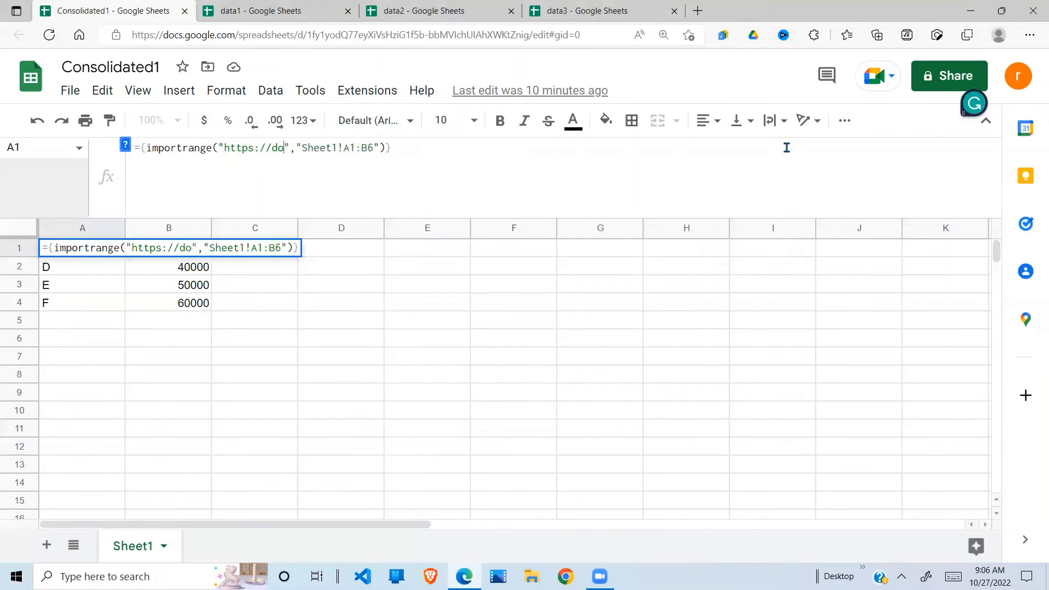
{"action": "key", "text": "BackSpace"}
{"action": "key", "text": "BackSpace"}
{"action": "key", "text": "BackSpace"}
{"action": "key", "text": "BackSpace"}
{"action": "key", "text": "BackSpace"}
{"action": "key", "text": "BackSpace"}
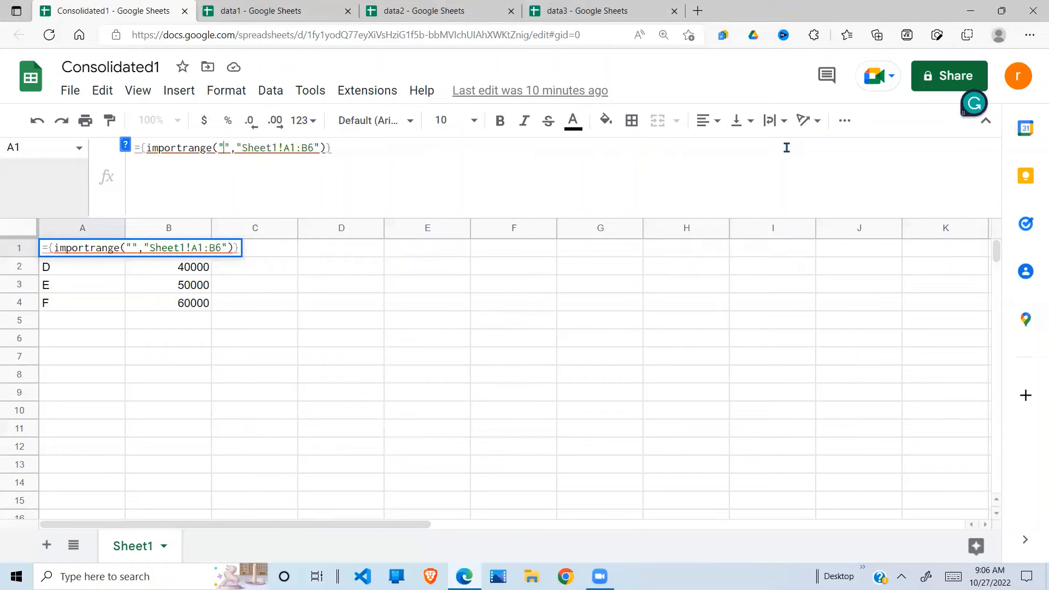
{"action": "key", "text": "ctrl+v"}
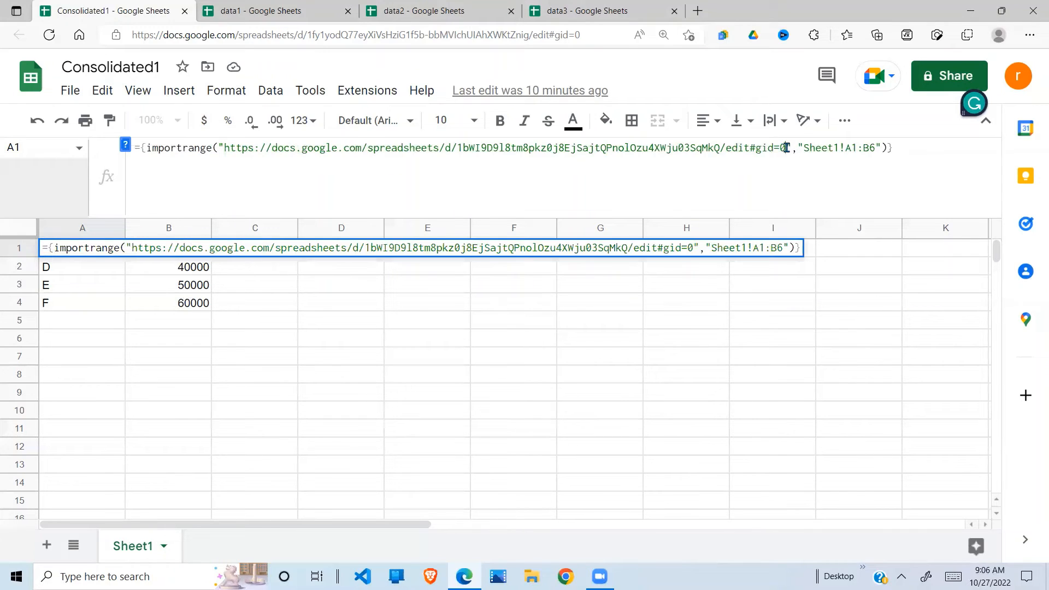
{"action": "key", "text": "Return"}
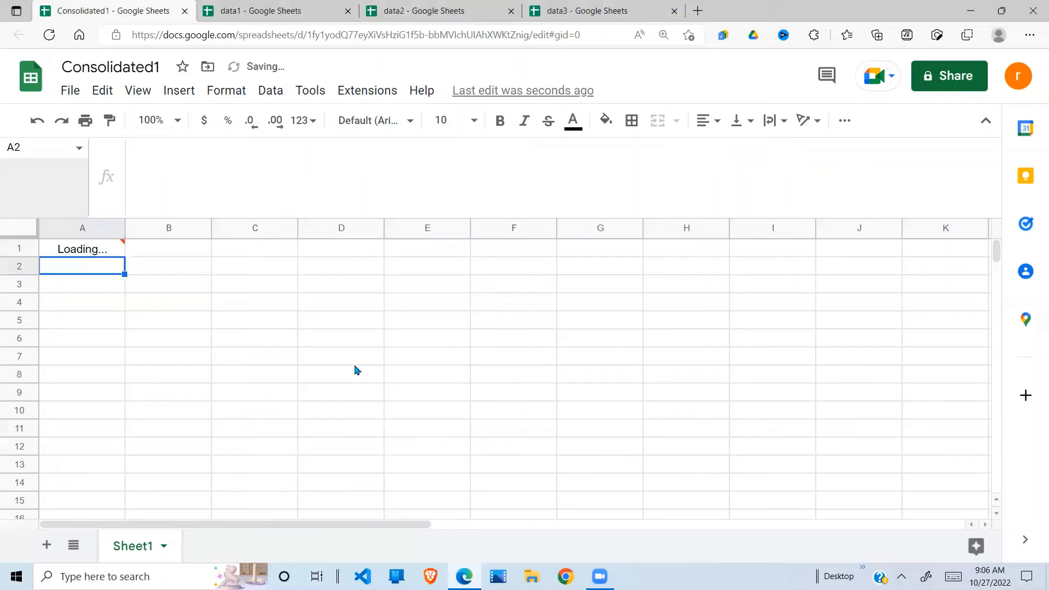
Step: Allow access so A1 imports data3's reps H, I, G with amounts 40000, 50000, 60000
{"action": "left_click", "coordinate": [111, 247]}
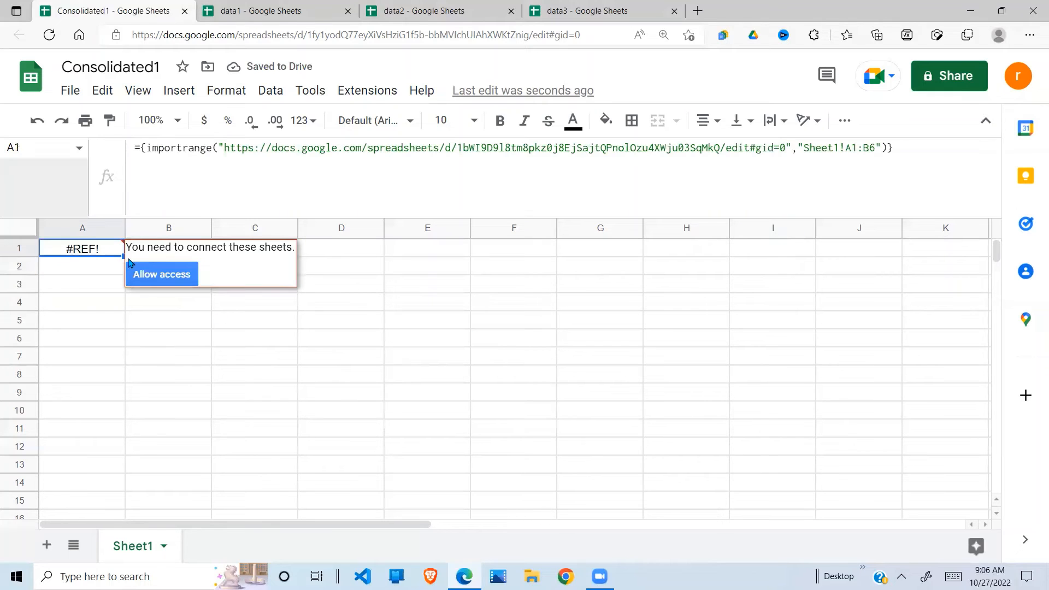
{"action": "left_click", "coordinate": [157, 276]}
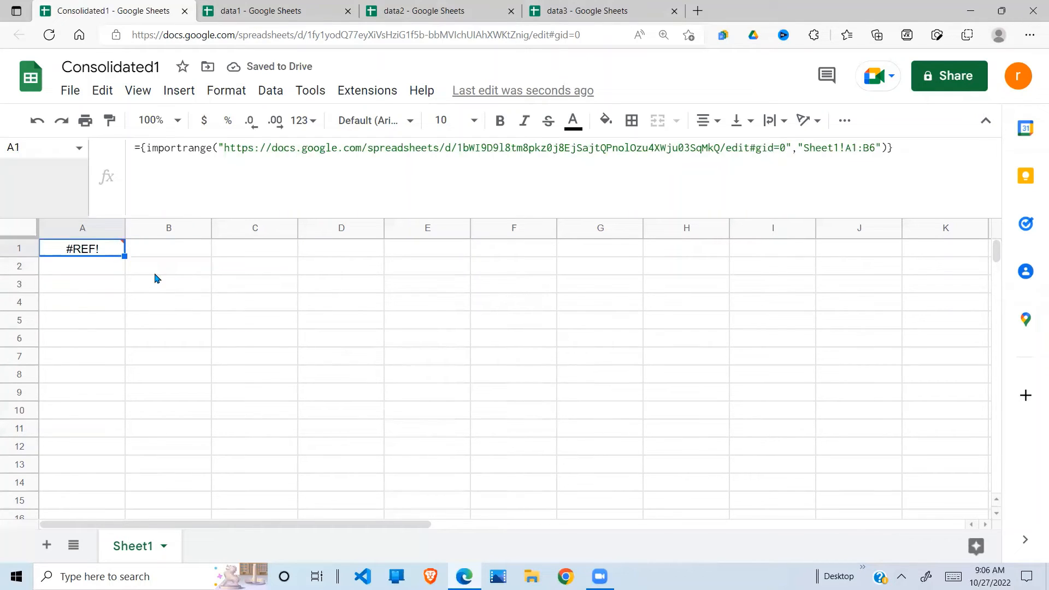
{"action": "left_click", "coordinate": [69, 338]}
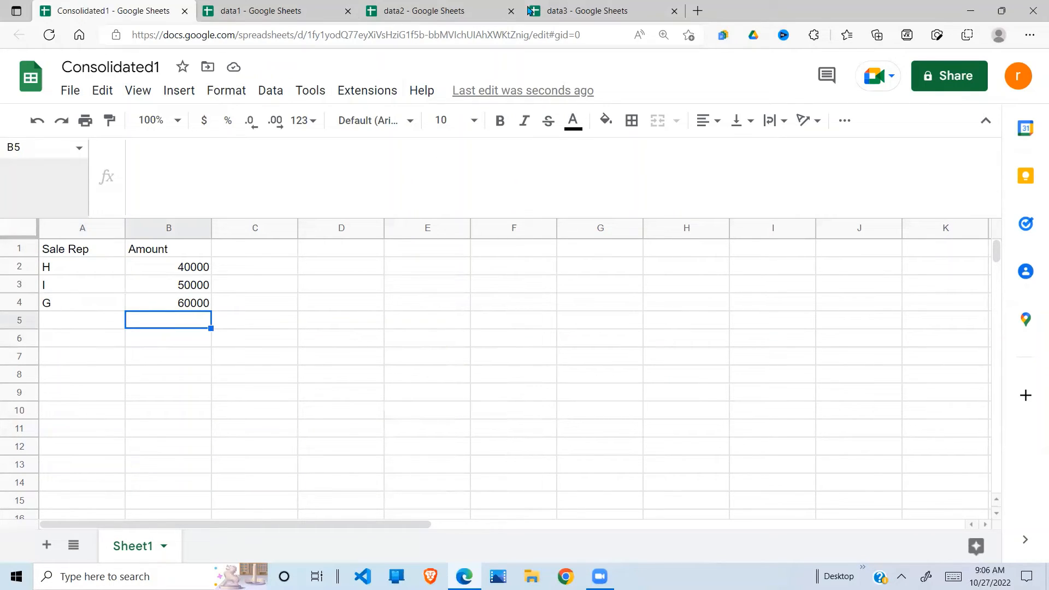
Step: Compare with the data3 sheet, then select the importrange call in A1's formula for copying
{"action": "left_click", "coordinate": [578, 8]}
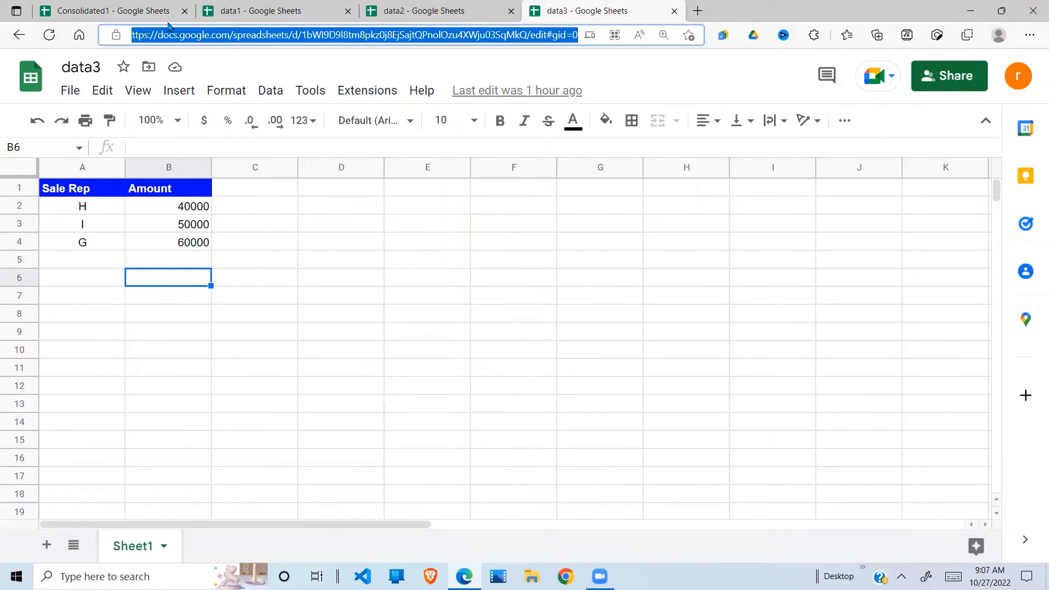
{"action": "left_click", "coordinate": [155, 10]}
{"action": "left_click", "coordinate": [94, 289]}
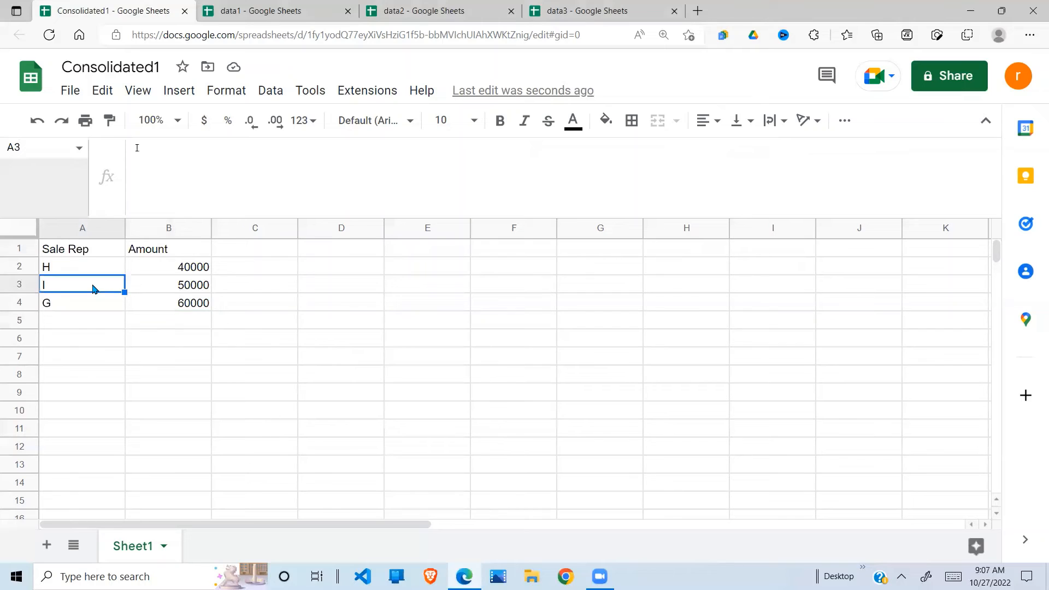
{"action": "left_click", "coordinate": [92, 255]}
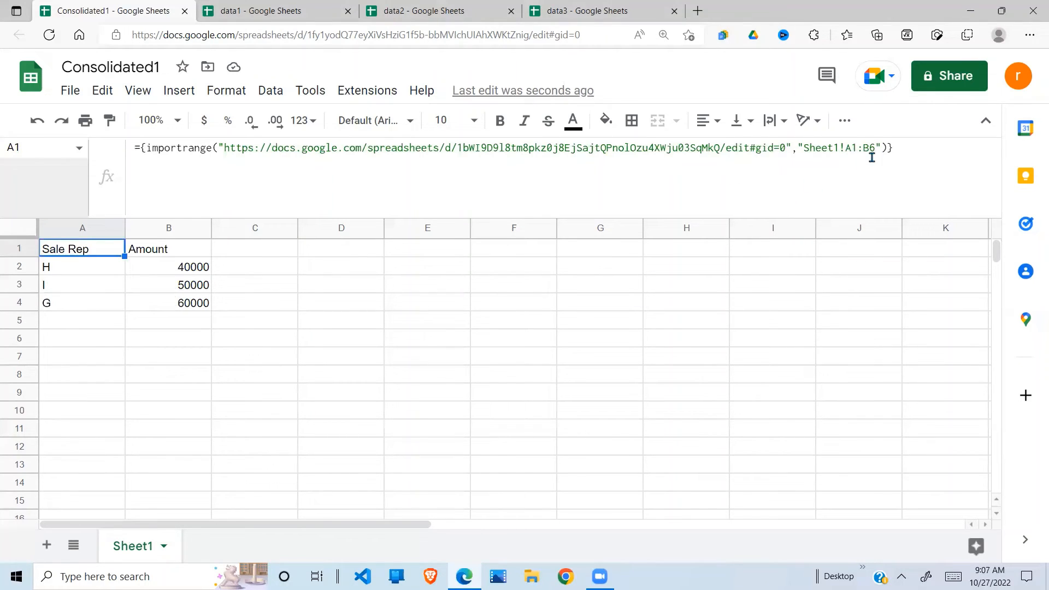
{"action": "left_click_drag", "start_coordinate": [889, 148], "coordinate": [147, 150]}
{"action": "key", "text": "ctrl+c"}
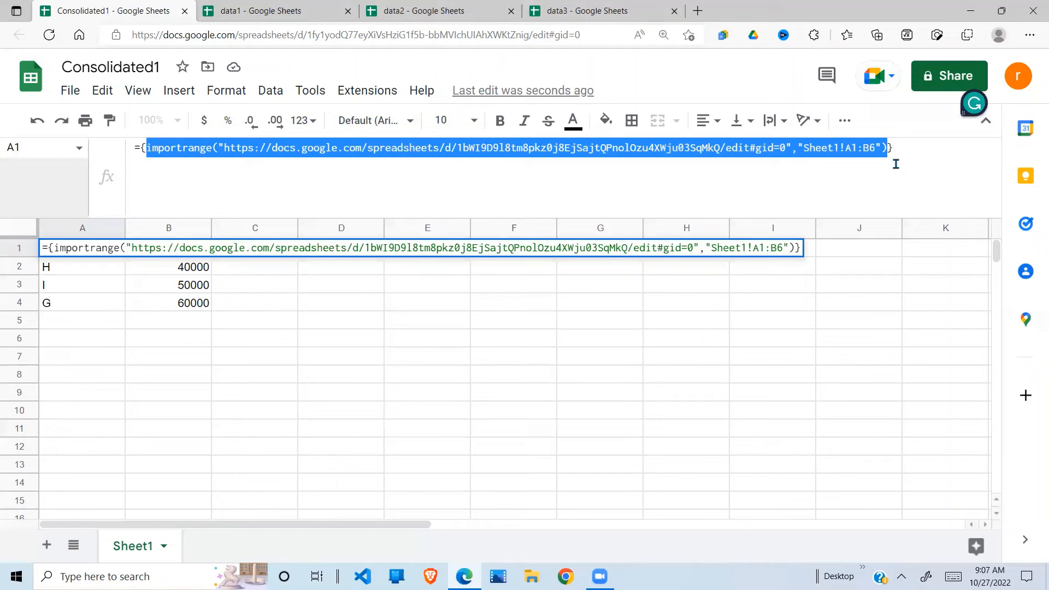
Step: Paste a second importrange call after ={ in A1, separated from the first by a semicolon
{"action": "left_click", "coordinate": [142, 150]}
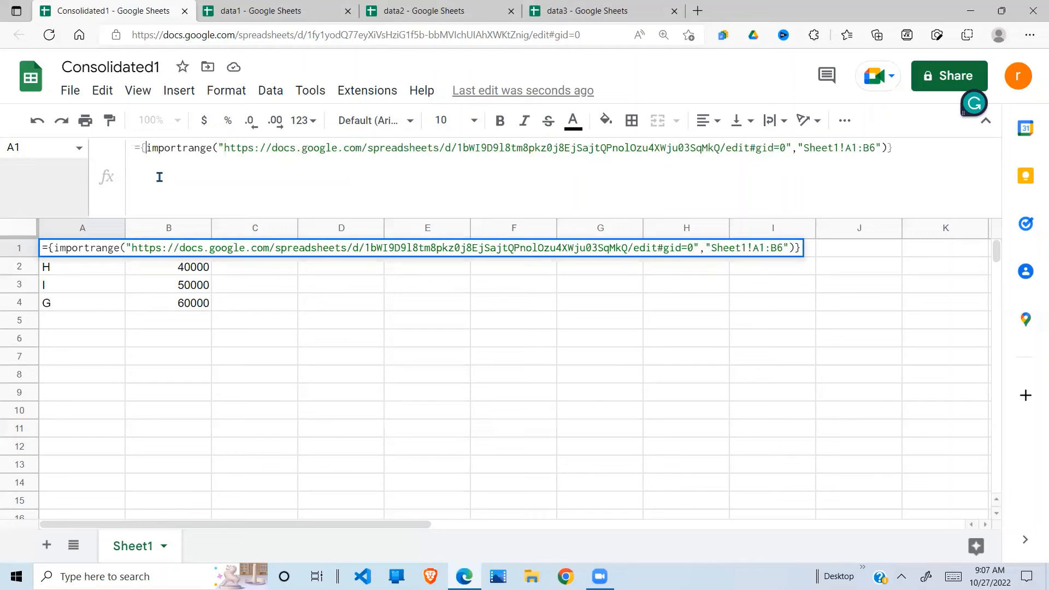
{"action": "key", "text": "ctrl+v"}
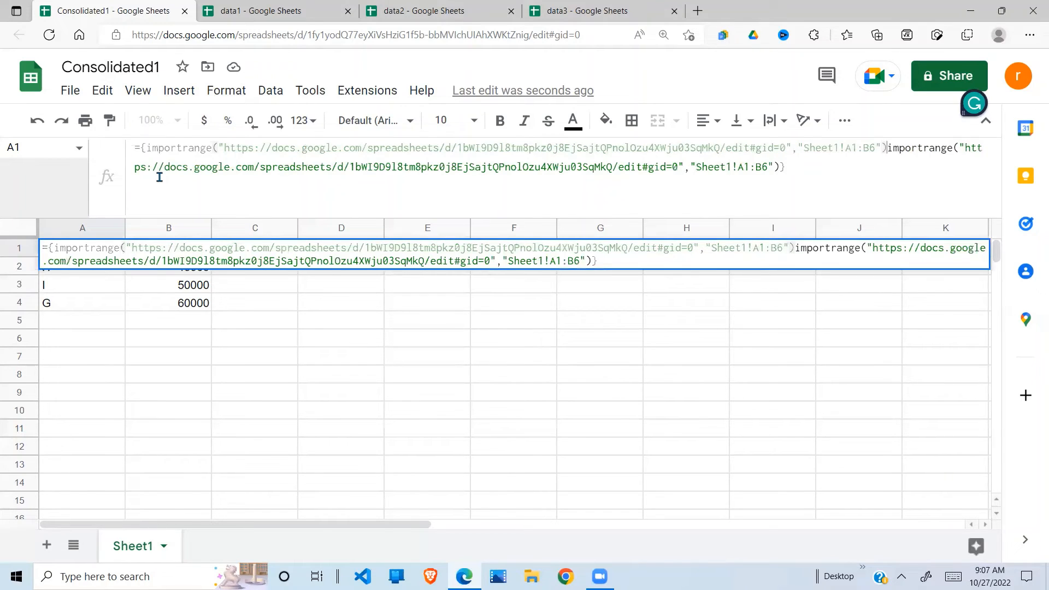
{"action": "type", "text": ";"}
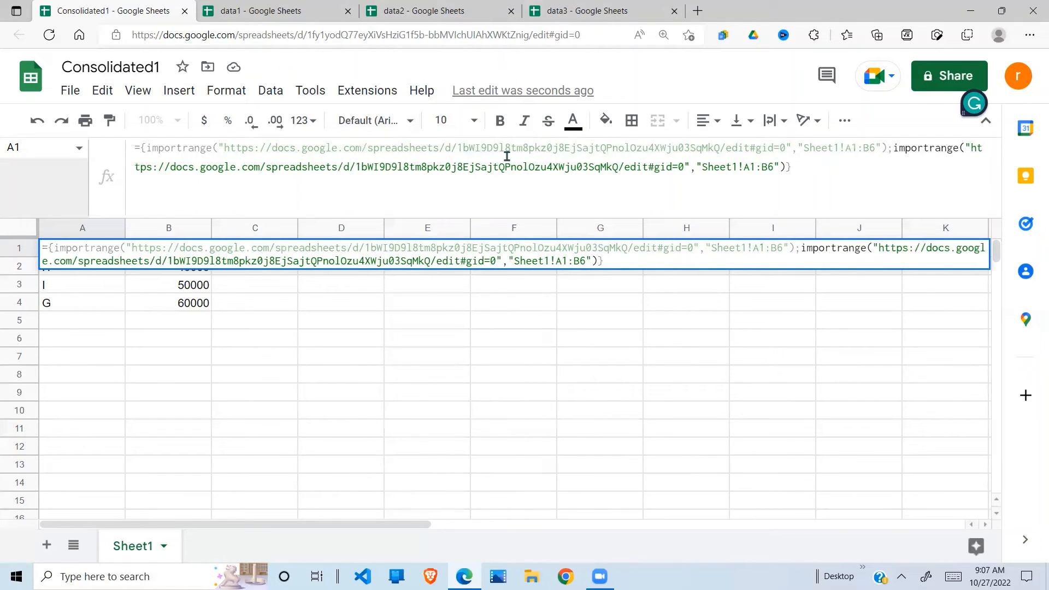
{"action": "left_click", "coordinate": [468, 153]}
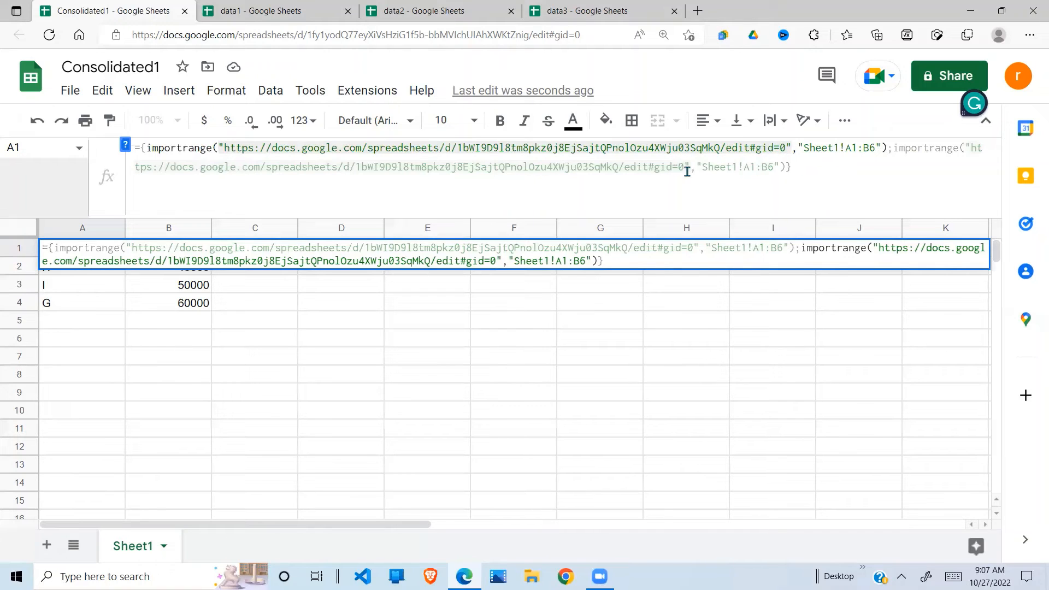
{"action": "left_click", "coordinate": [275, 11]}
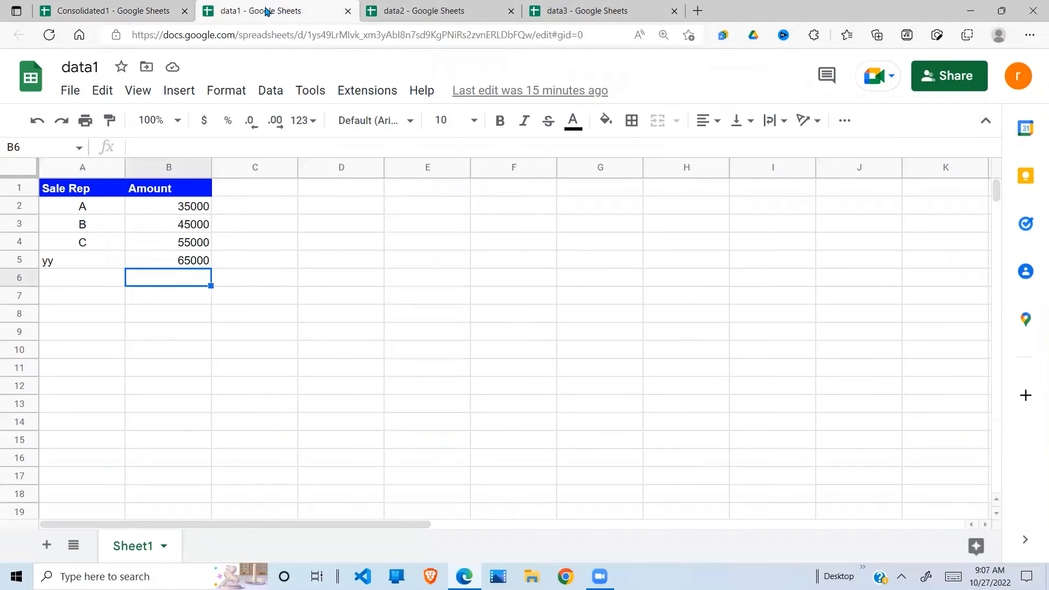
Step: Copy data1's web address and paste it over the first importrange's old URL
{"action": "left_click", "coordinate": [388, 36]}
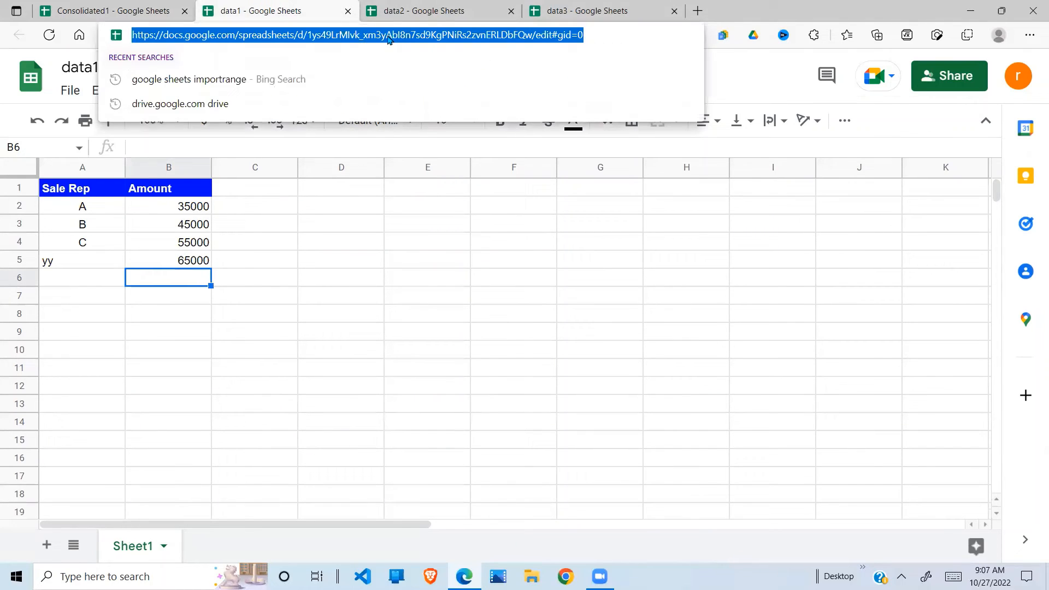
{"action": "left_click", "coordinate": [148, 11]}
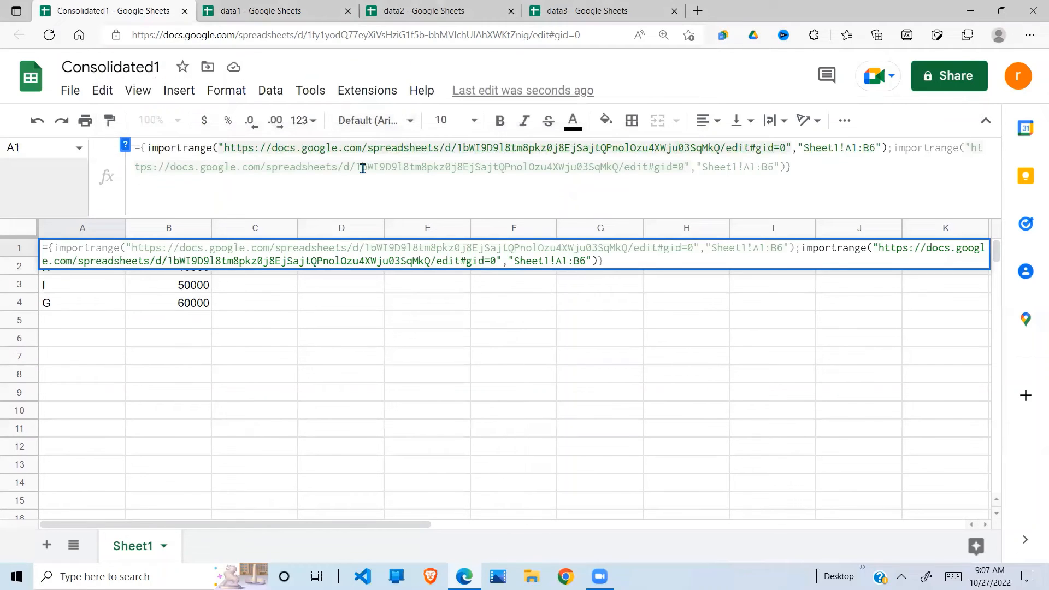
{"action": "left_click", "coordinate": [224, 148]}
{"action": "key", "text": "Delete"}
{"action": "key", "text": "Delete"}
{"action": "key", "text": "Delete"}
{"action": "key", "text": "Delete"}
{"action": "key", "text": "Delete"}
{"action": "key", "text": "Delete"}
{"action": "key", "text": "Delete"}
{"action": "key", "text": "Delete"}
{"action": "key", "text": "Delete"}
{"action": "key", "text": "Delete"}
{"action": "key", "text": "Delete"}
{"action": "key", "text": "Delete"}
{"action": "key", "text": "Delete"}
{"action": "key", "text": "Delete"}
{"action": "key", "text": "Delete"}
{"action": "key", "text": "Delete"}
{"action": "key", "text": "Delete"}
{"action": "key", "text": "Delete"}
{"action": "key", "text": "Delete"}
{"action": "key", "text": "Delete"}
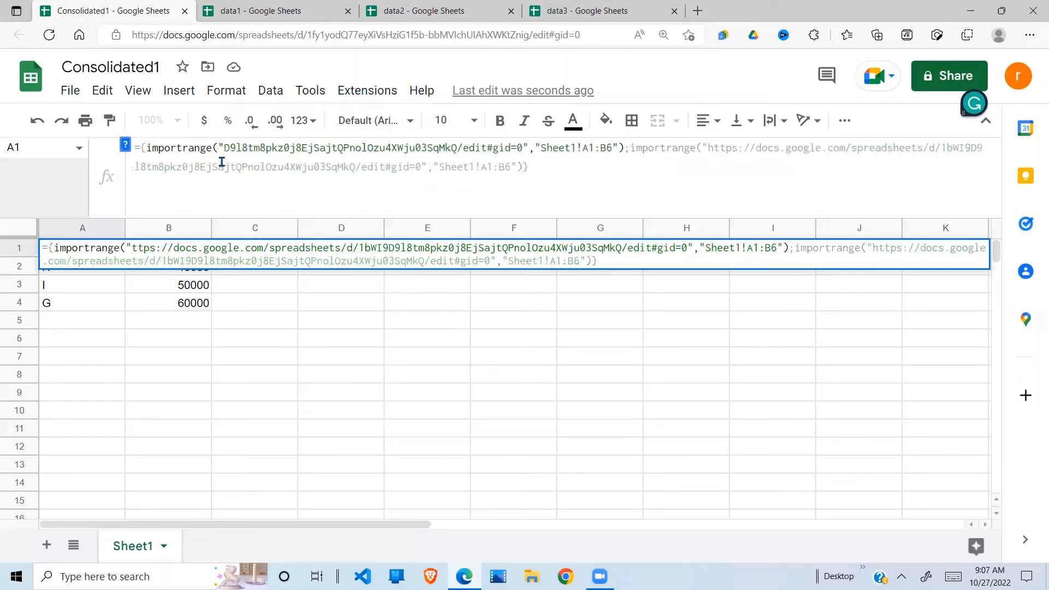
{"action": "key", "text": "Delete"}
{"action": "key", "text": "Delete"}
{"action": "key", "text": "Delete"}
{"action": "key", "text": "Delete"}
{"action": "key", "text": "Delete"}
{"action": "key", "text": "Delete"}
{"action": "key", "text": "Delete"}
{"action": "key", "text": "Delete"}
{"action": "key", "text": "Delete"}
{"action": "key", "text": "Delete"}
{"action": "key", "text": "Delete"}
{"action": "key", "text": "Delete"}
{"action": "key", "text": "Delete"}
{"action": "key", "text": "Delete"}
{"action": "key", "text": "Delete"}
{"action": "key", "text": "Delete"}
{"action": "key", "text": "Delete"}
{"action": "key", "text": "Delete"}
{"action": "key", "text": "Delete"}
{"action": "key", "text": "Delete"}
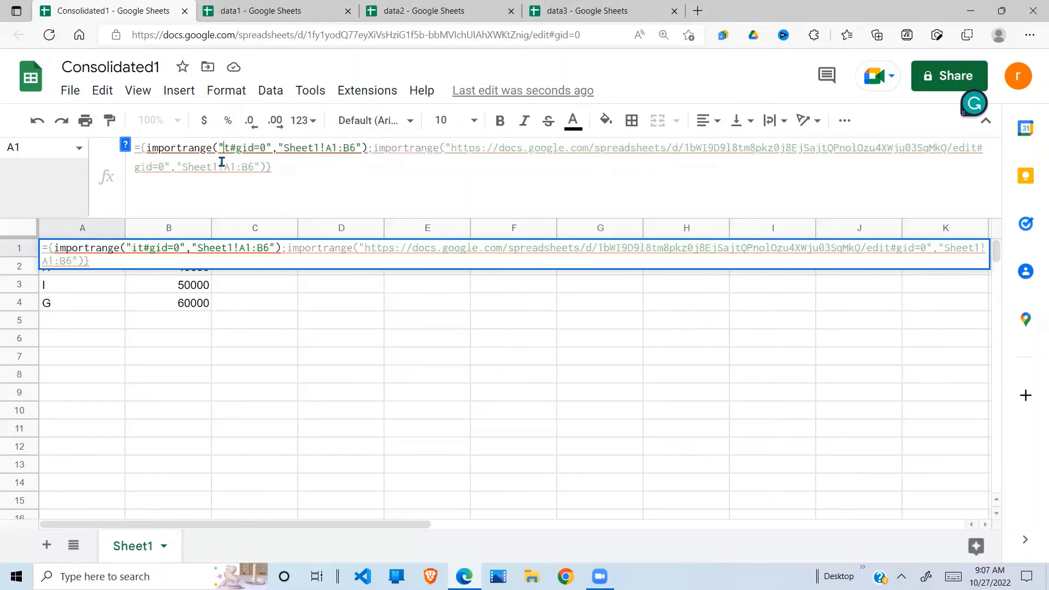
{"action": "key", "text": "Delete"}
{"action": "key", "text": "Delete"}
{"action": "key", "text": "Delete"}
{"action": "key", "text": "Delete"}
{"action": "key", "text": "Delete"}
{"action": "key", "text": "Delete"}
{"action": "key", "text": "Delete"}
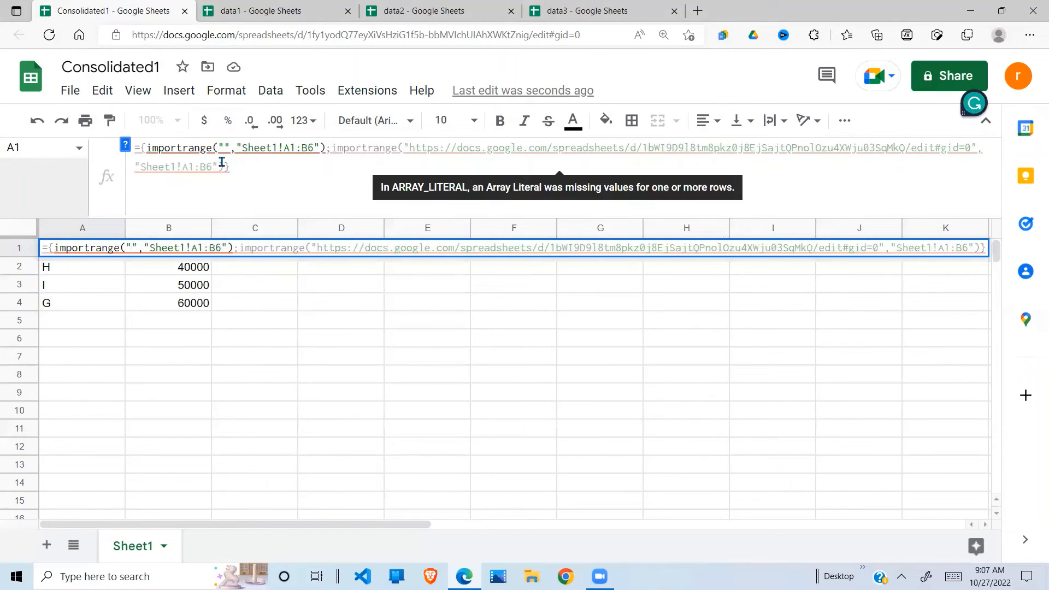
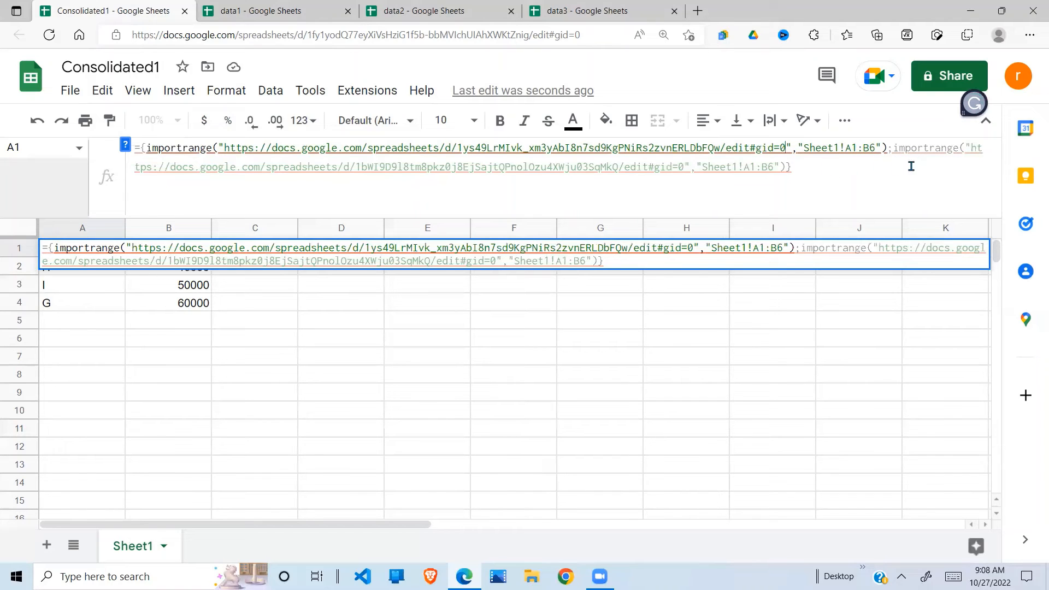
Step: Add a line break and semicolon, then paste a third copy of the importrange call
{"action": "left_click", "coordinate": [787, 170]}
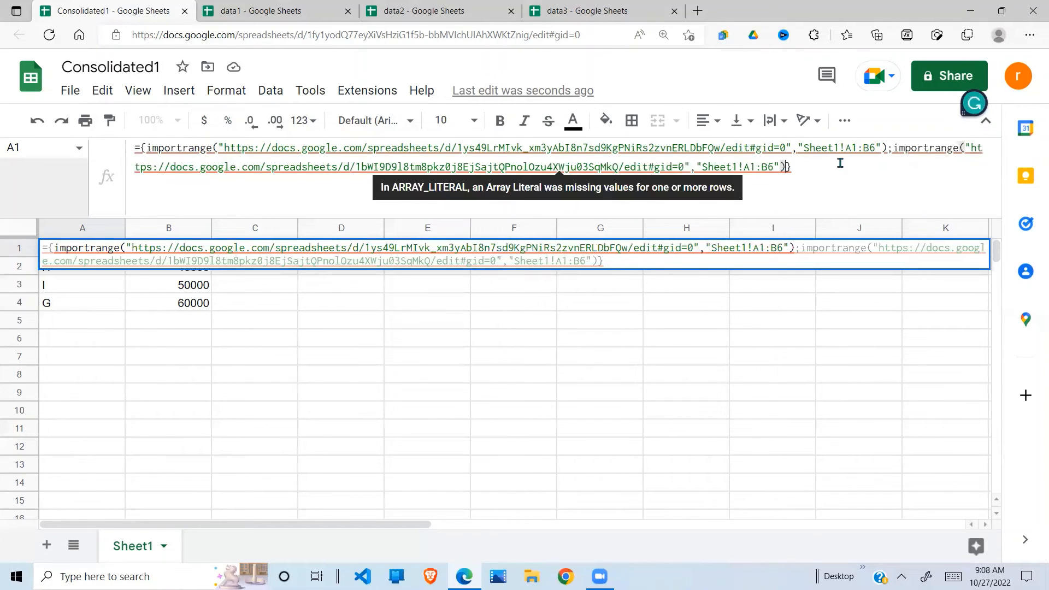
{"action": "left_click", "coordinate": [893, 149]}
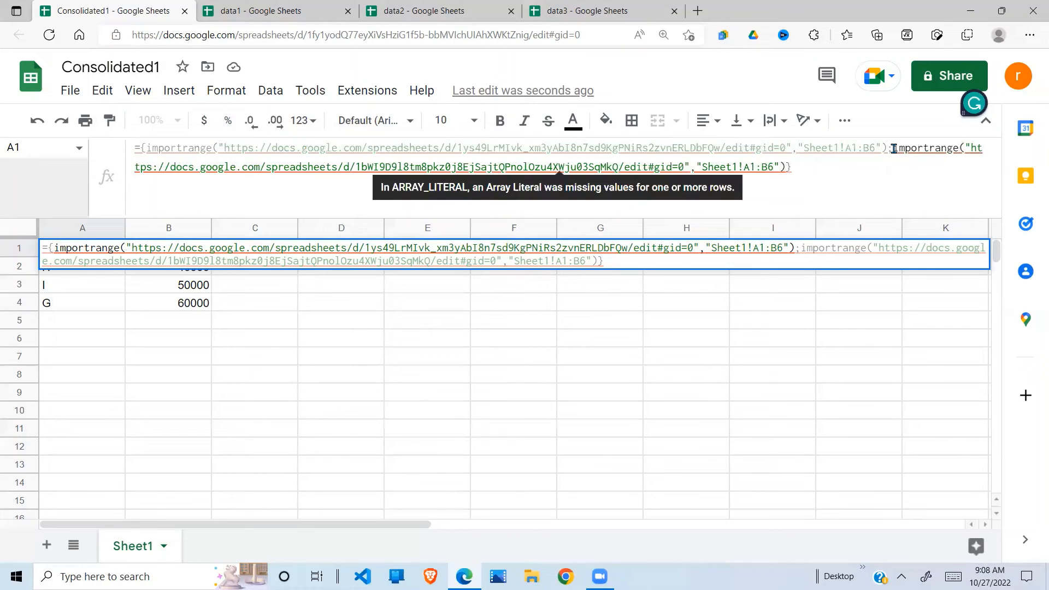
{"action": "key", "text": "ctrl+Return"}
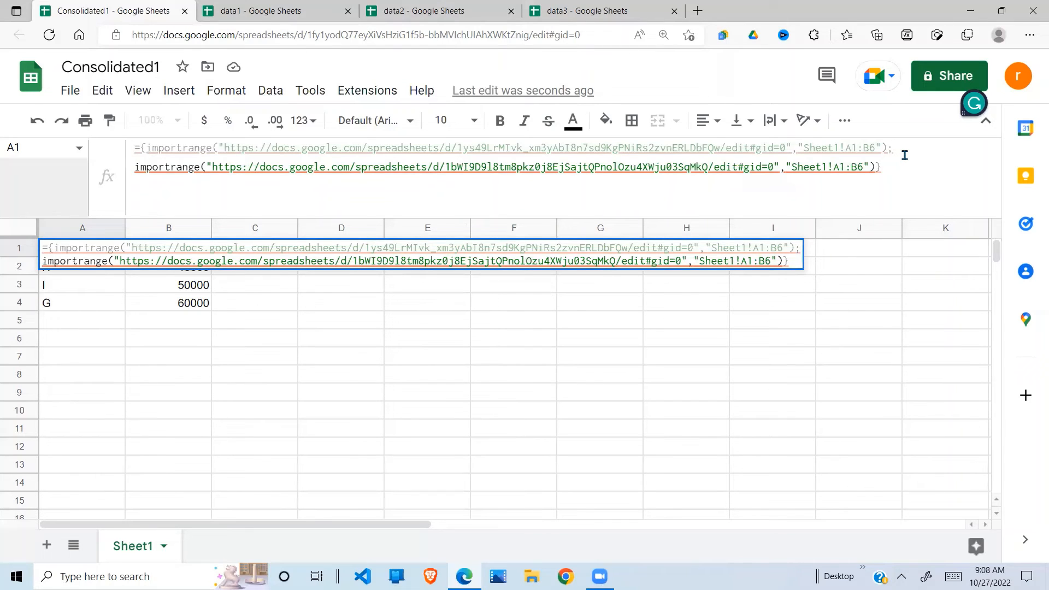
{"action": "type", "text": ";"}
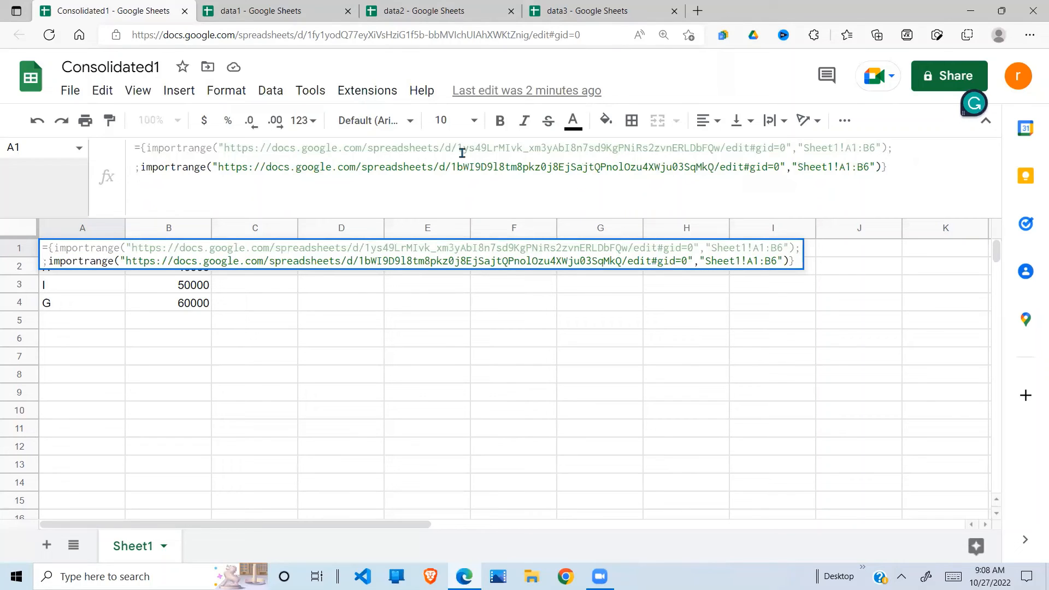
{"action": "left_click_drag", "start_coordinate": [882, 169], "coordinate": [141, 169]}
{"action": "key", "text": "ctrl+c"}
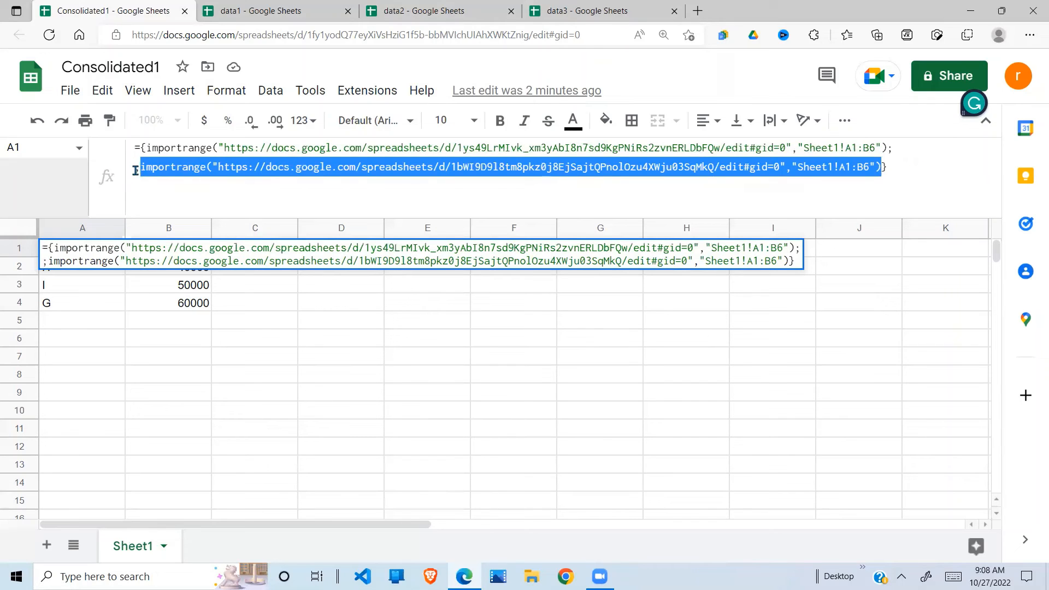
{"action": "left_click", "coordinate": [134, 172]}
{"action": "key", "text": "ctrl+v"}
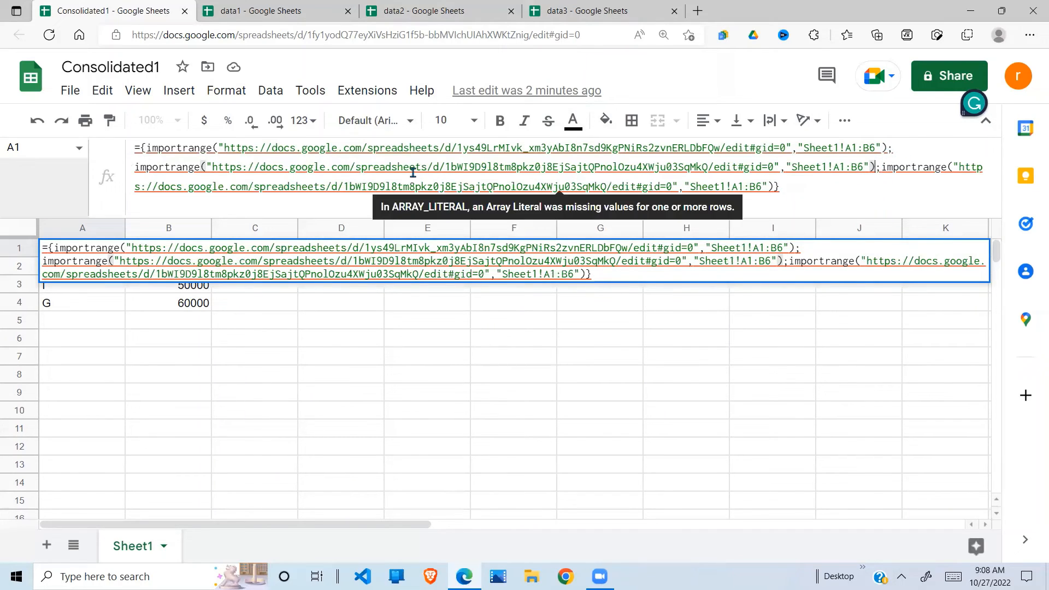
Step: Replace the second import's URL with data2's address and commit the three-source formula
{"action": "left_click", "coordinate": [426, 12]}
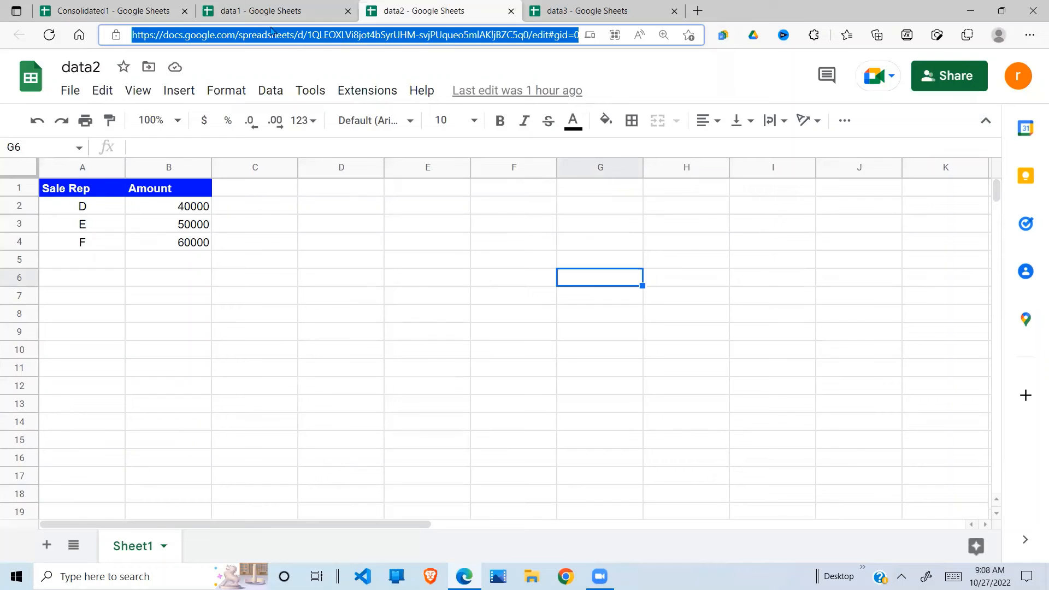
{"action": "left_click", "coordinate": [176, 13]}
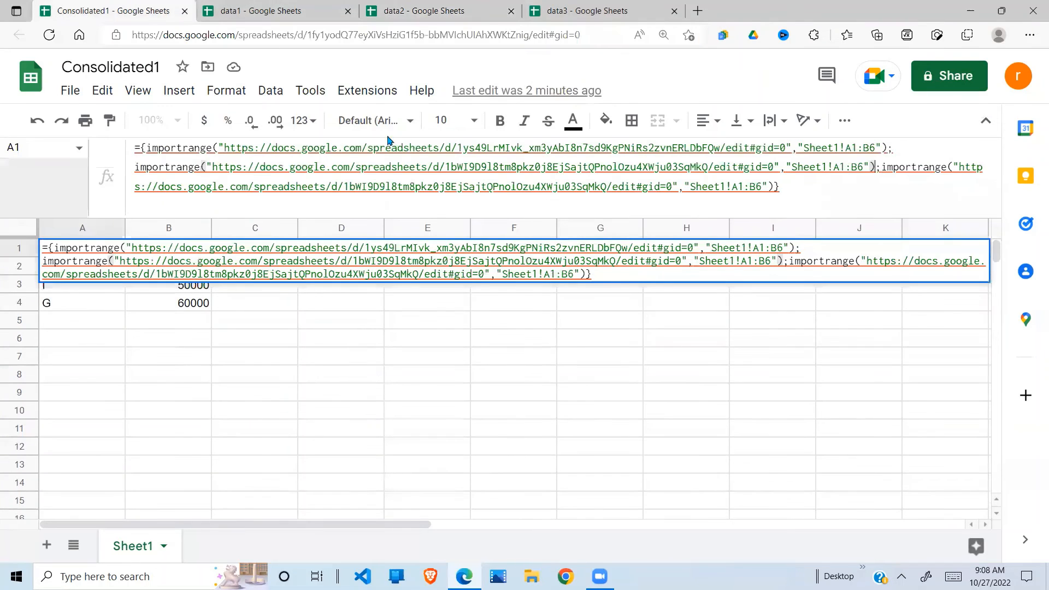
{"action": "left_click", "coordinate": [213, 167]}
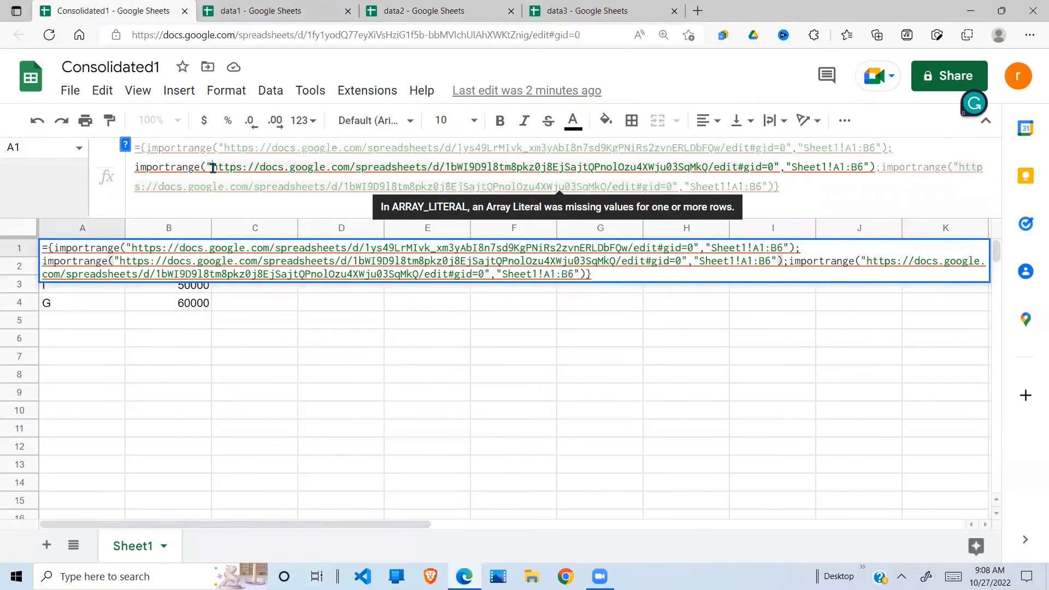
{"action": "key", "text": "Delete"}
{"action": "key", "text": "Delete"}
{"action": "key", "text": "Delete"}
{"action": "key", "text": "Delete"}
{"action": "key", "text": "Delete"}
{"action": "key", "text": "Delete"}
{"action": "key", "text": "Delete"}
{"action": "key", "text": "Delete"}
{"action": "key", "text": "Delete"}
{"action": "key", "text": "Delete"}
{"action": "key", "text": "Delete"}
{"action": "key", "text": "Delete"}
{"action": "key", "text": "Delete"}
{"action": "key", "text": "Delete"}
{"action": "key", "text": "Delete"}
{"action": "key", "text": "Delete"}
{"action": "key", "text": "Delete"}
{"action": "key", "text": "Delete"}
{"action": "key", "text": "Delete"}
{"action": "key", "text": "Delete"}
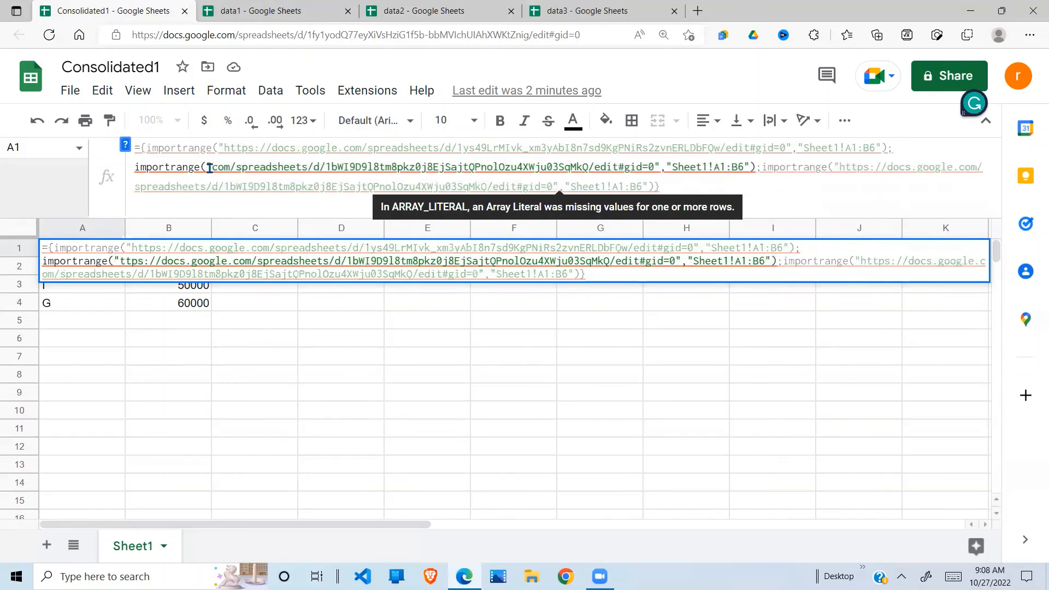
{"action": "key", "text": "Delete"}
{"action": "key", "text": "Delete"}
{"action": "key", "text": "Delete"}
{"action": "key", "text": "Delete"}
{"action": "key", "text": "Delete"}
{"action": "key", "text": "Delete"}
{"action": "key", "text": "Delete"}
{"action": "key", "text": "Delete"}
{"action": "key", "text": "Delete"}
{"action": "key", "text": "Delete"}
{"action": "key", "text": "Delete"}
{"action": "key", "text": "Delete"}
{"action": "key", "text": "Delete"}
{"action": "key", "text": "Delete"}
{"action": "key", "text": "Delete"}
{"action": "key", "text": "Delete"}
{"action": "key", "text": "Delete"}
{"action": "key", "text": "Delete"}
{"action": "key", "text": "Delete"}
{"action": "key", "text": "Delete"}
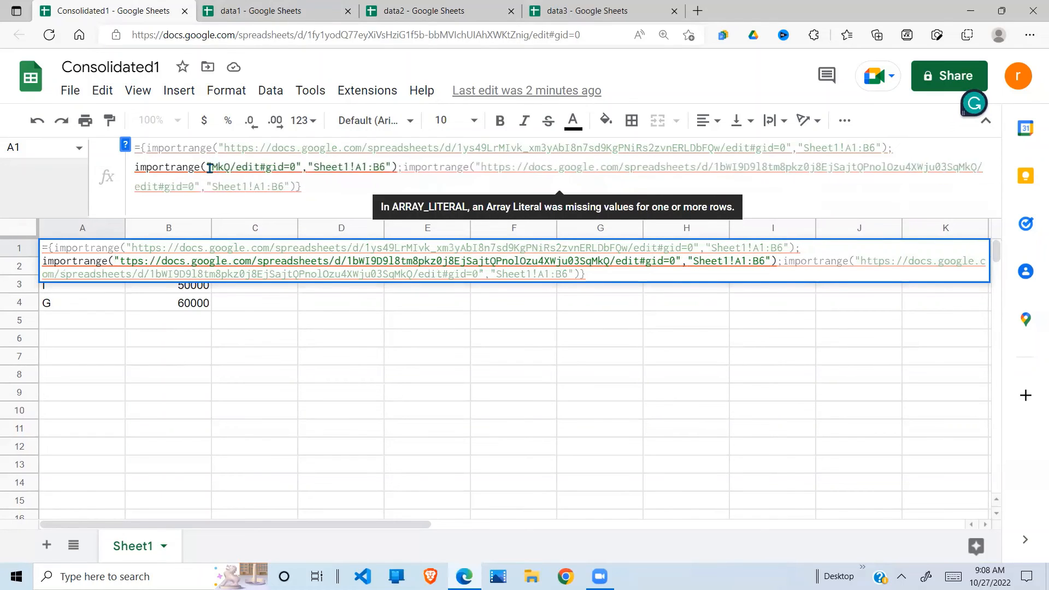
{"action": "key", "text": "Delete"}
{"action": "key", "text": "Delete"}
{"action": "key", "text": "Delete"}
{"action": "key", "text": "Delete"}
{"action": "key", "text": "Delete"}
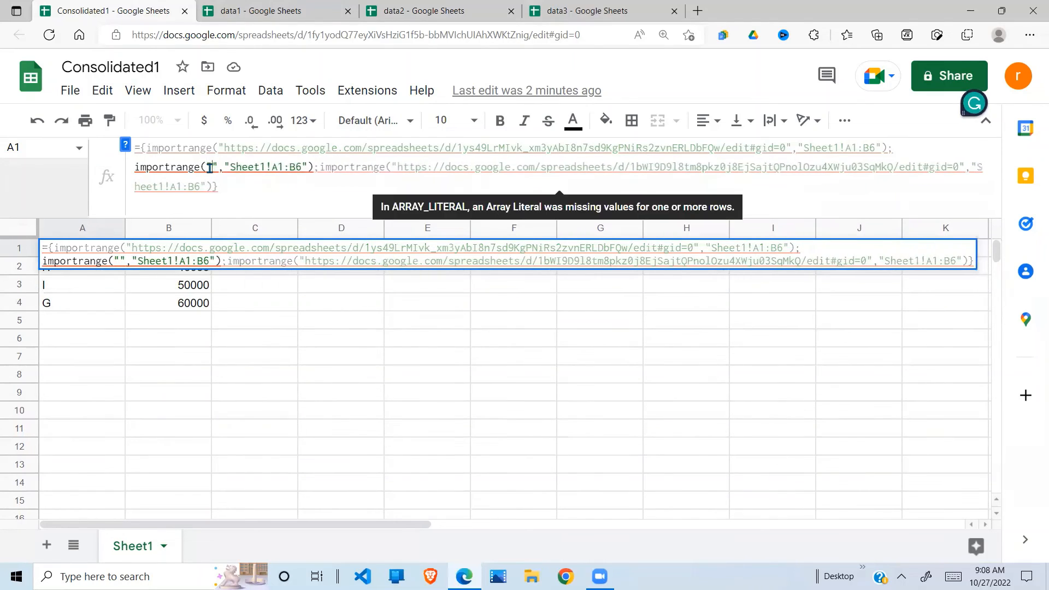
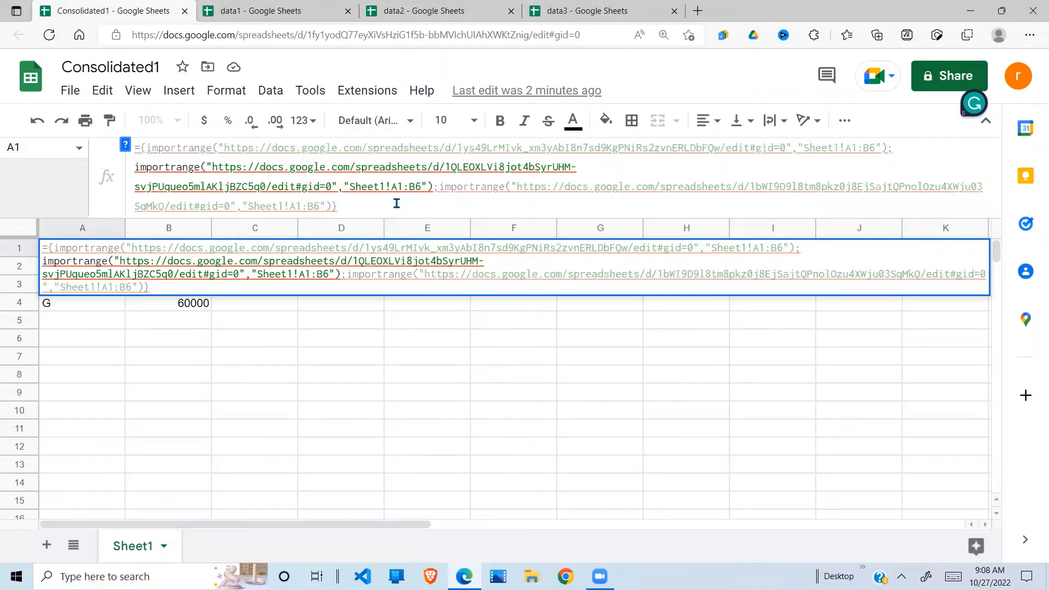
{"action": "key", "text": "Return"}
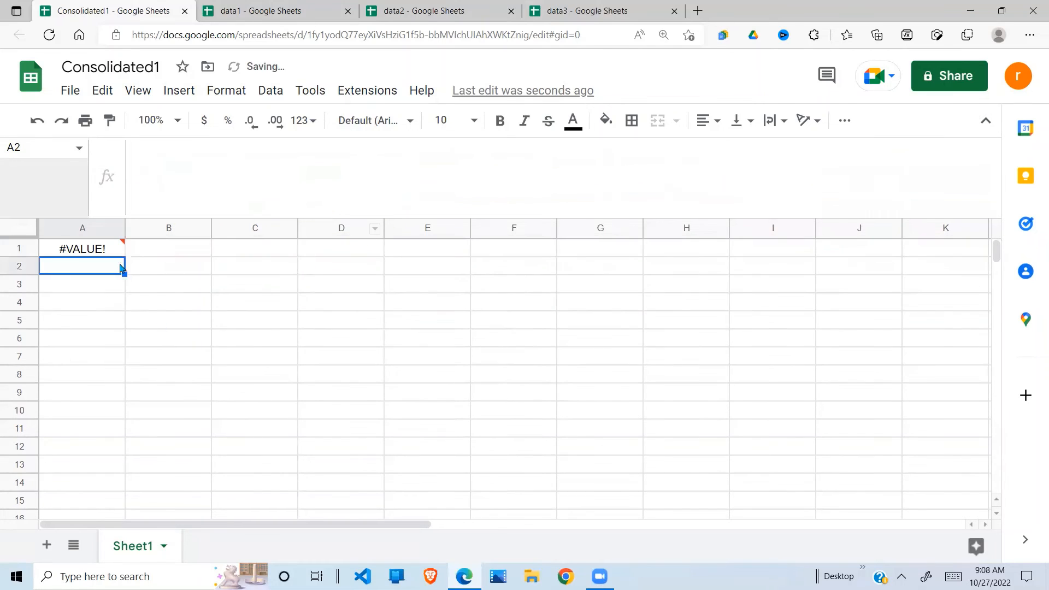
Step: Compare the stacked data1, data2 and data3 blocks against their source spreadsheets
{"action": "left_click", "coordinate": [107, 356]}
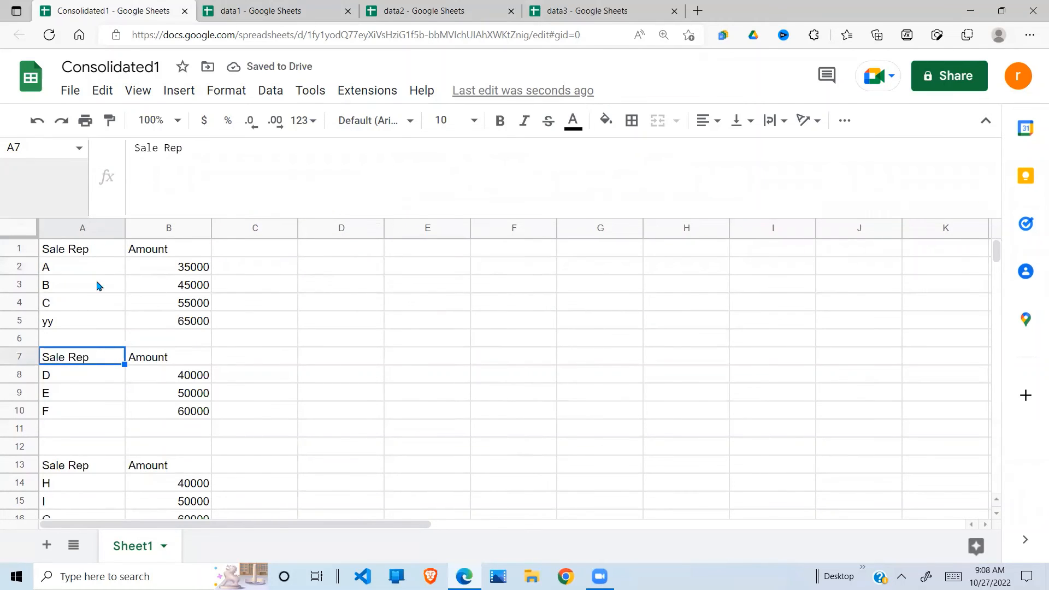
{"action": "left_click", "coordinate": [122, 394]}
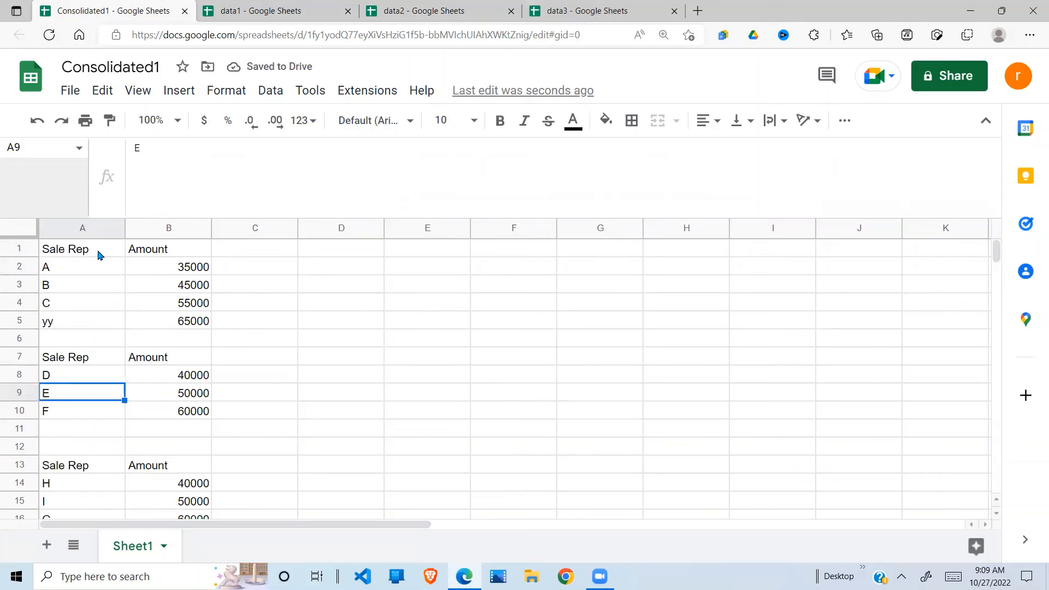
{"action": "left_click_drag", "start_coordinate": [100, 254], "coordinate": [208, 471]}
{"action": "left_click", "coordinate": [194, 483]}
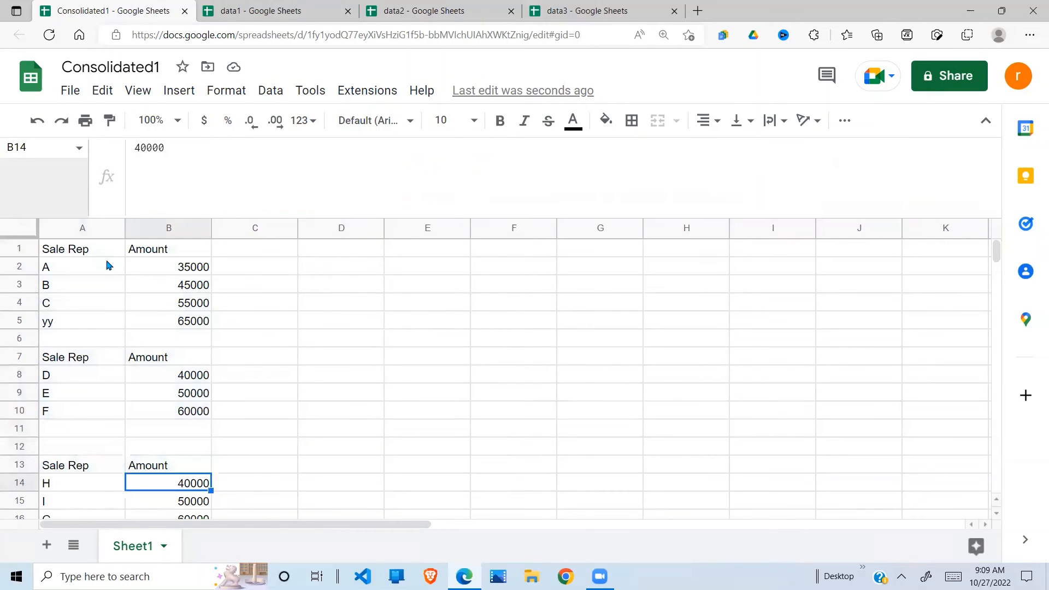
{"action": "left_click_drag", "start_coordinate": [121, 253], "coordinate": [213, 340]}
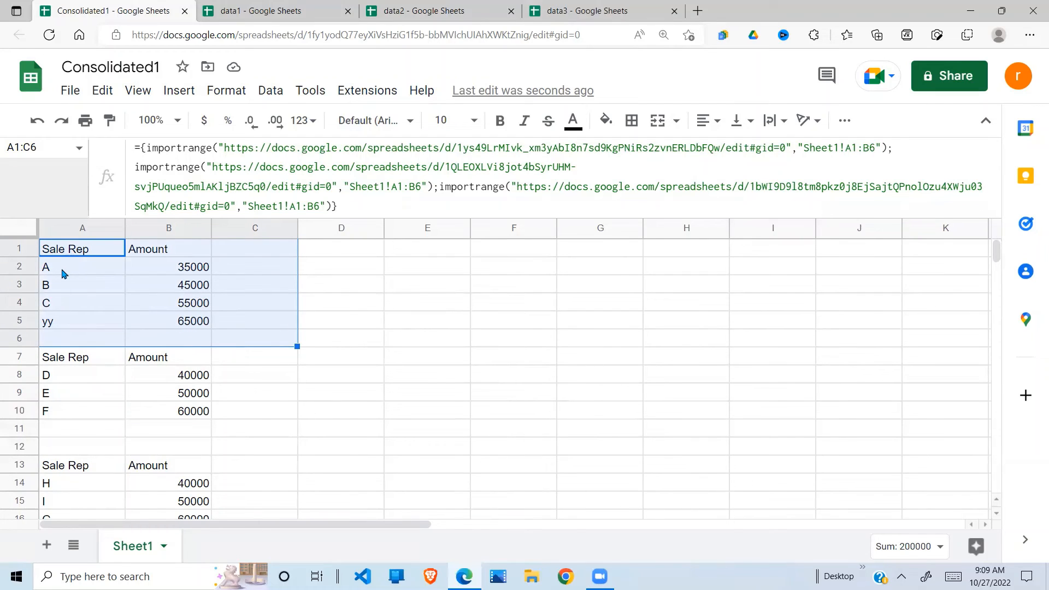
{"action": "left_click", "coordinate": [288, 10]}
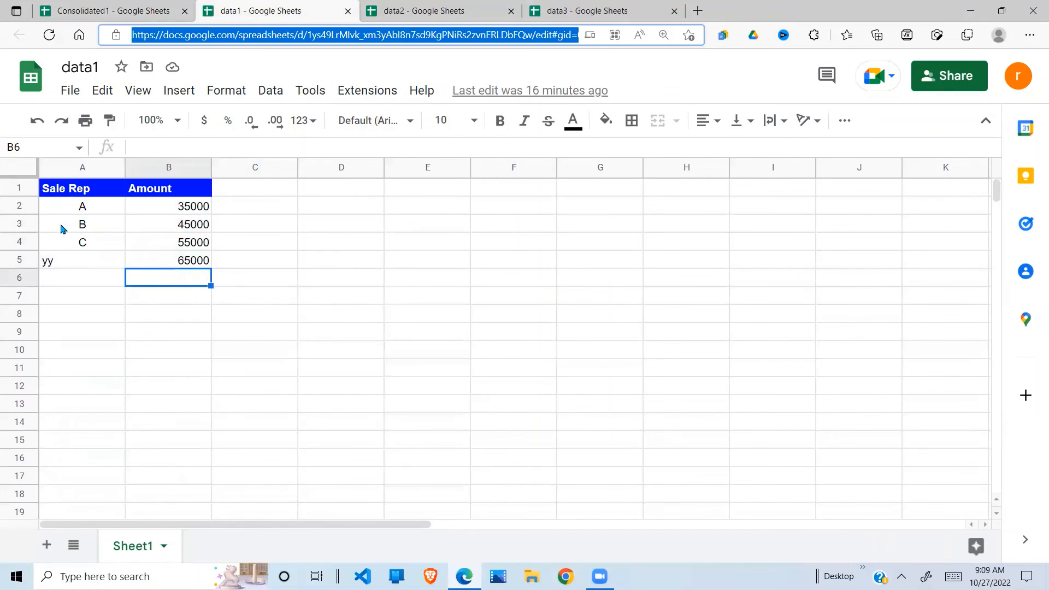
{"action": "left_click", "coordinate": [144, 14]}
{"action": "left_click_drag", "start_coordinate": [66, 358], "coordinate": [222, 415]}
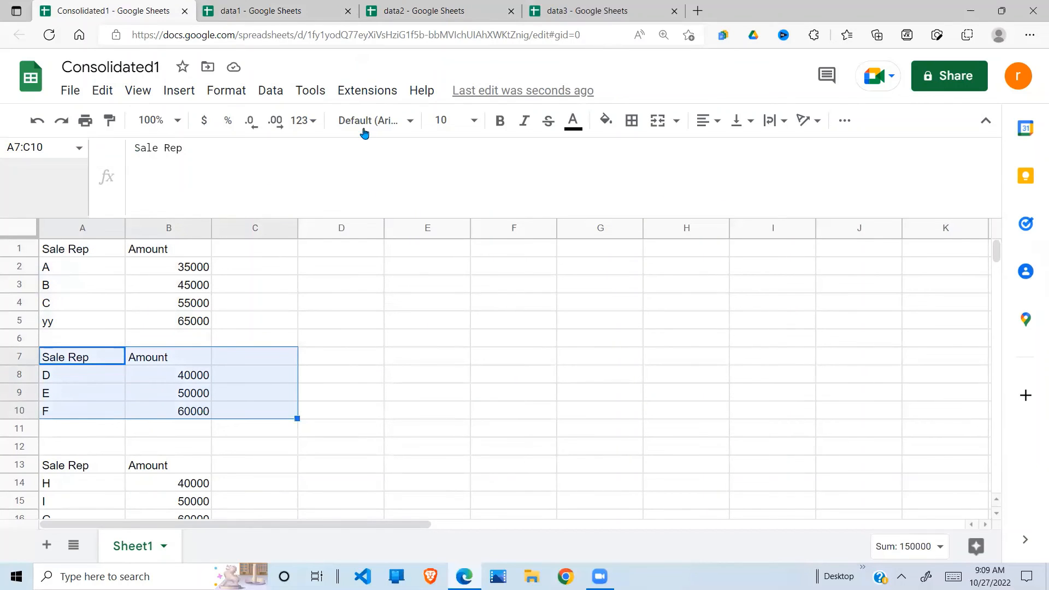
{"action": "left_click", "coordinate": [433, 12]}
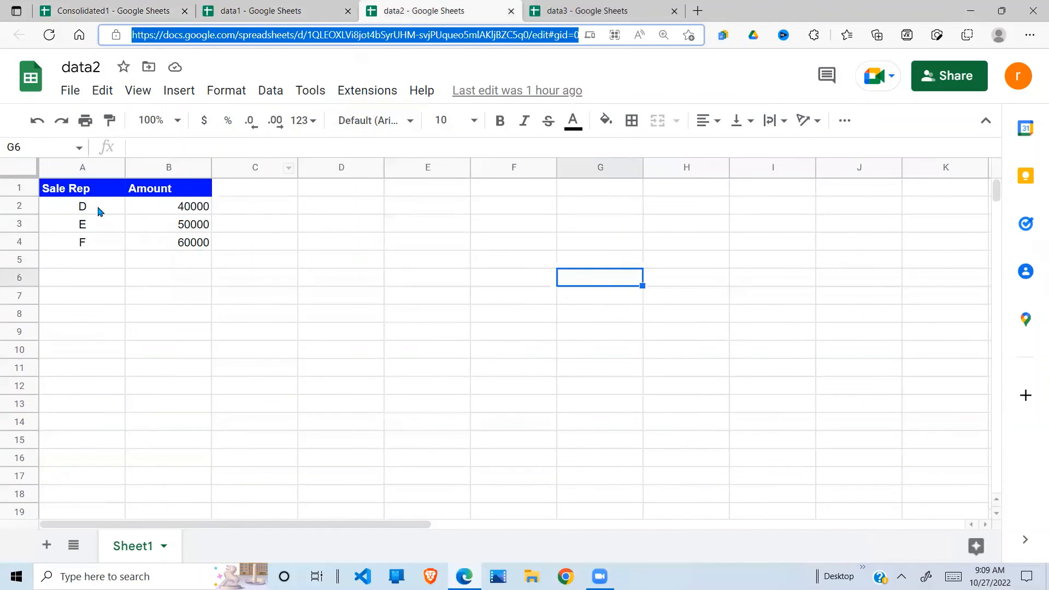
{"action": "left_click", "coordinate": [141, 12]}
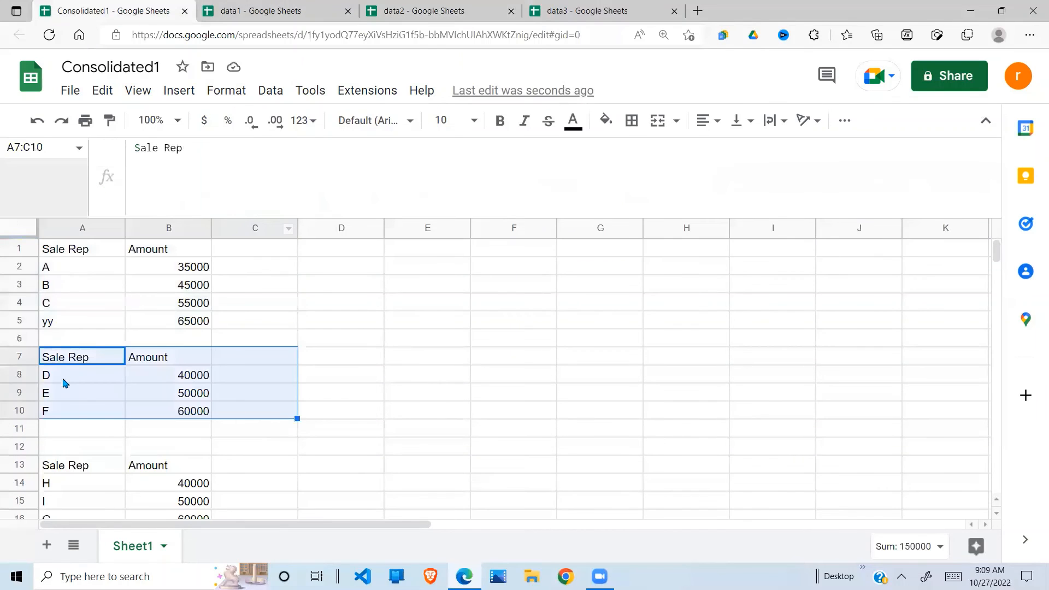
{"action": "left_click_drag", "start_coordinate": [74, 467], "coordinate": [225, 516]}
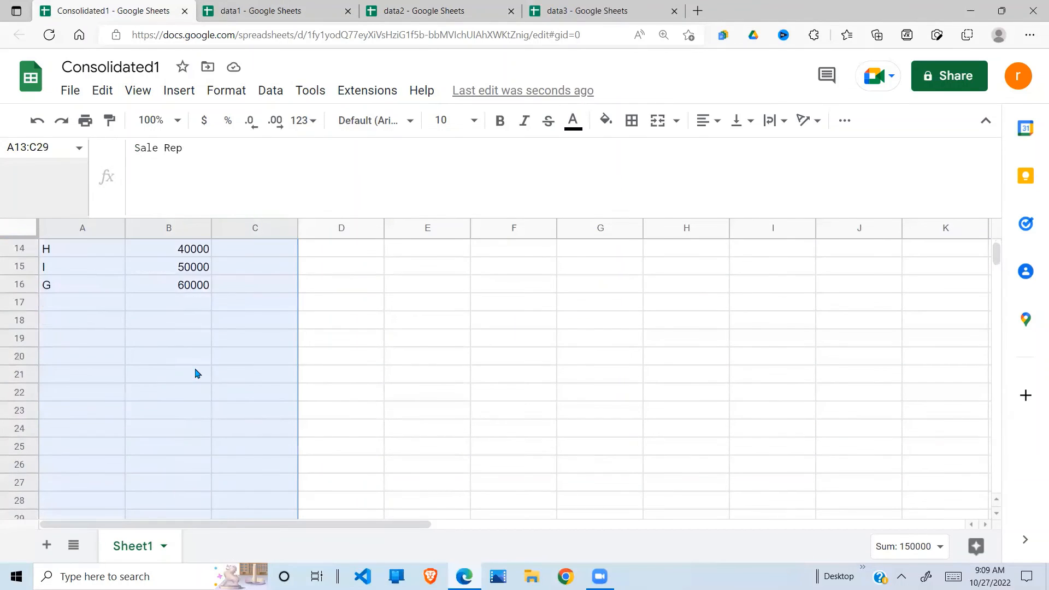
{"action": "left_click", "coordinate": [113, 338]}
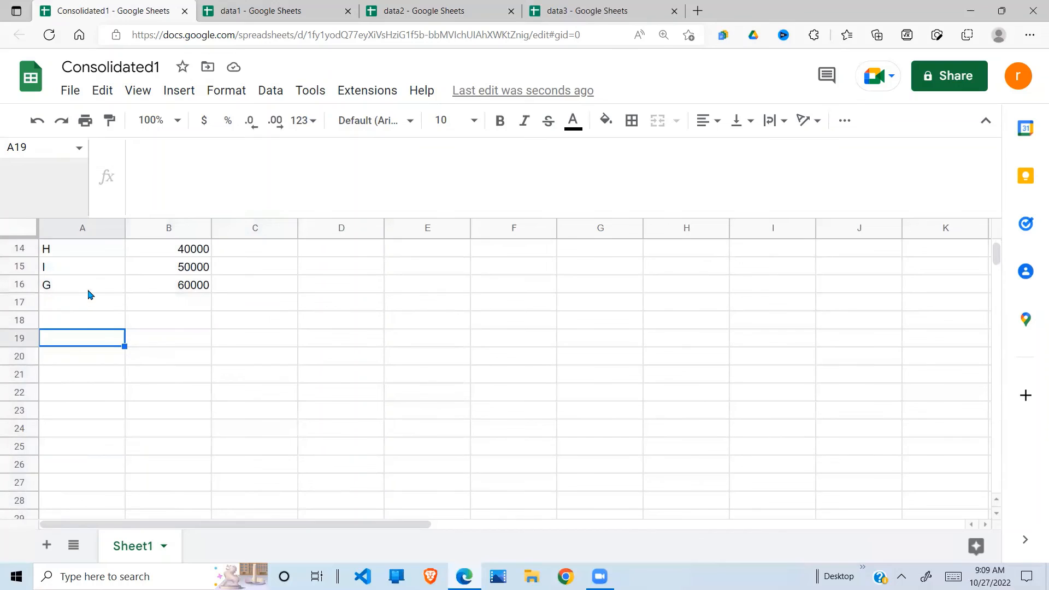
Step: Check data3's table, then select the top of Consolidated1's Amount column
{"action": "left_click", "coordinate": [598, 14]}
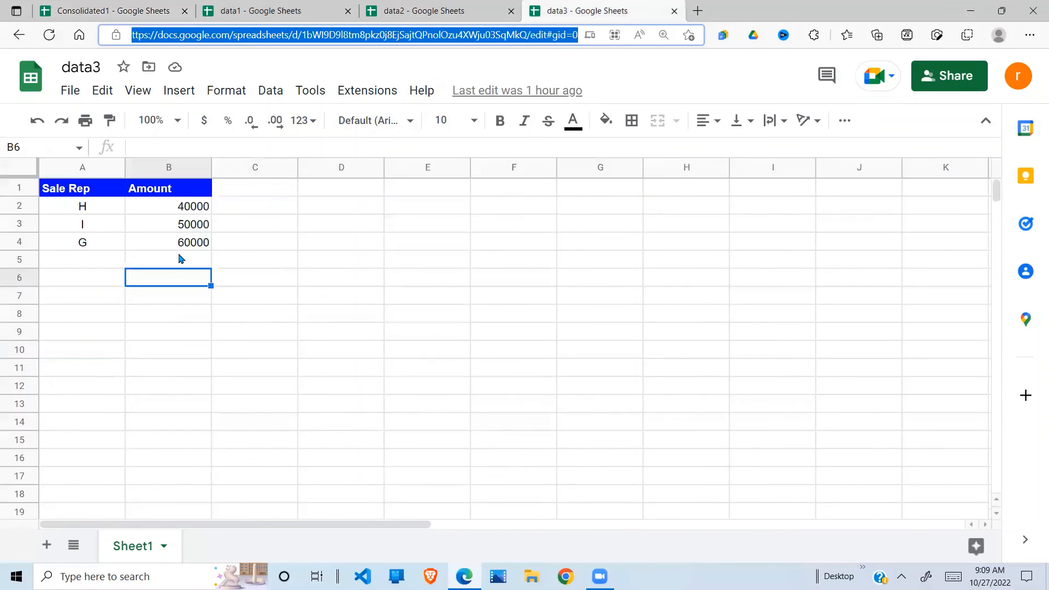
{"action": "left_click", "coordinate": [297, 245]}
{"action": "key", "text": "Up"}
{"action": "key", "text": "Up"}
{"action": "key", "text": "Up"}
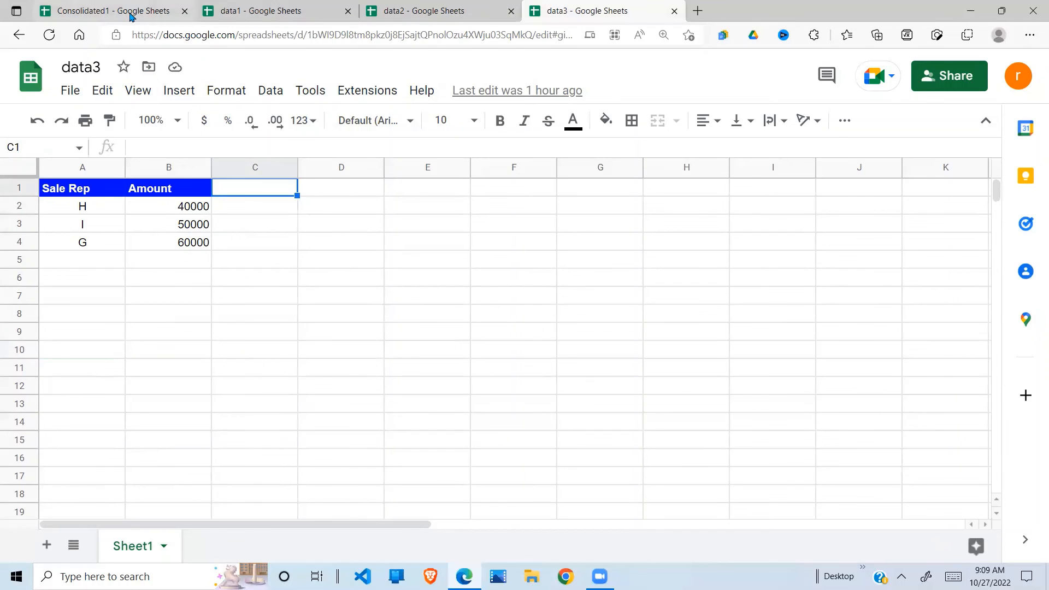
{"action": "left_click", "coordinate": [109, 11]}
{"action": "left_click", "coordinate": [131, 304]}
{"action": "key", "text": "Up"}
{"action": "key", "text": "Up"}
{"action": "key", "text": "Up"}
{"action": "key", "text": "Up"}
{"action": "key", "text": "Up"}
{"action": "key", "text": "Up"}
{"action": "key", "text": "Up"}
{"action": "key", "text": "Up"}
{"action": "key", "text": "Up"}
{"action": "key", "text": "Up"}
{"action": "key", "text": "Up"}
{"action": "key", "text": "Up"}
{"action": "key", "text": "Up"}
{"action": "key", "text": "Up"}
{"action": "key", "text": "Up"}
{"action": "key", "text": "Up"}
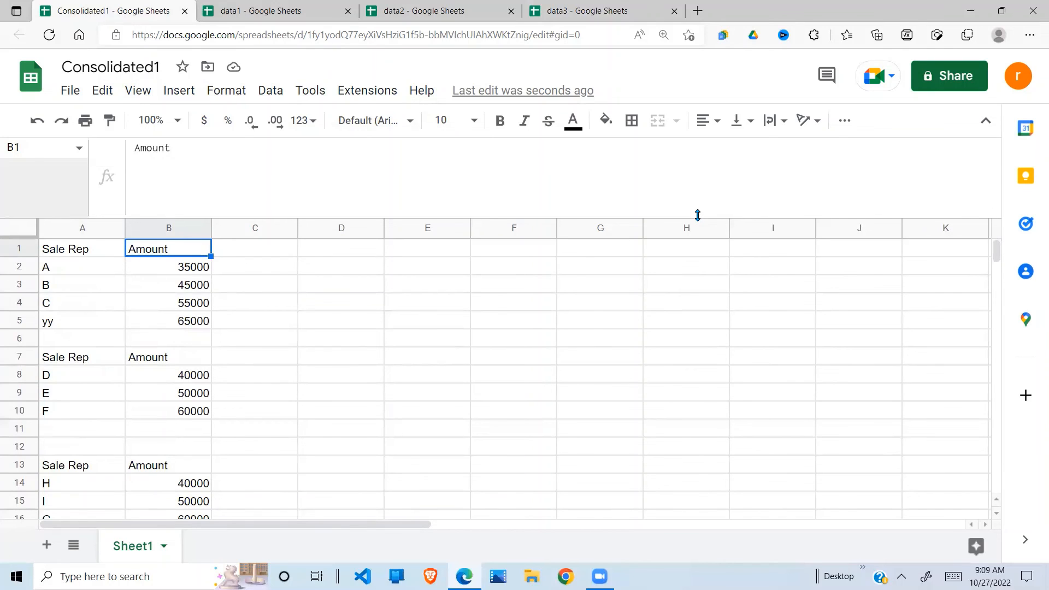
Step: Inspect the blank row and repeated Sale Rep header at row 7 in Consolidated1
{"action": "left_click_drag", "start_coordinate": [698, 215], "coordinate": [703, 150]}
{"action": "left_click", "coordinate": [279, 282]}
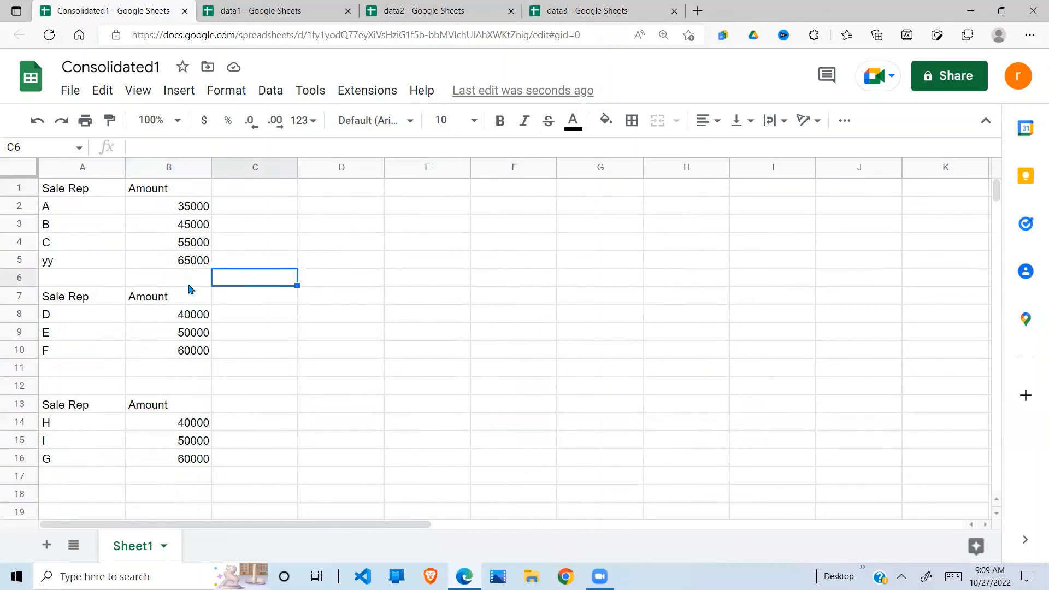
{"action": "left_click", "coordinate": [59, 284]}
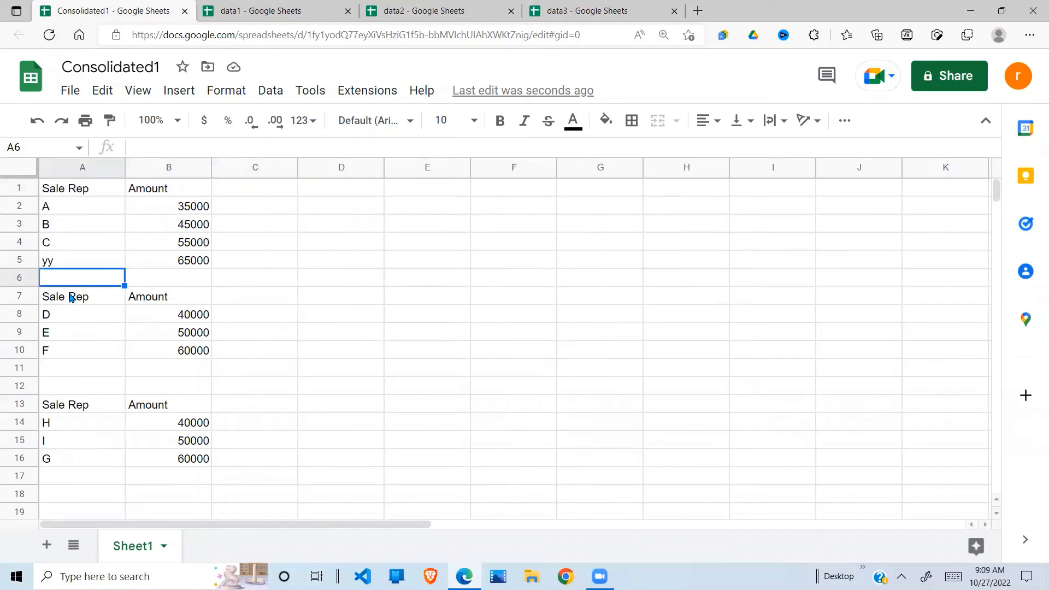
{"action": "left_click", "coordinate": [71, 298]}
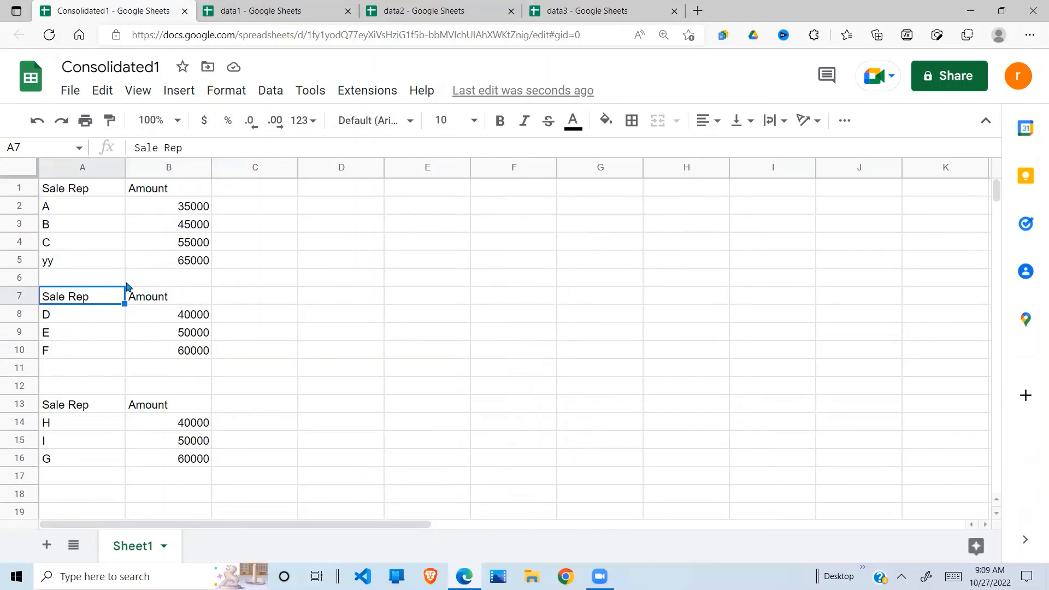
{"action": "left_click_drag", "start_coordinate": [87, 301], "coordinate": [208, 337]}
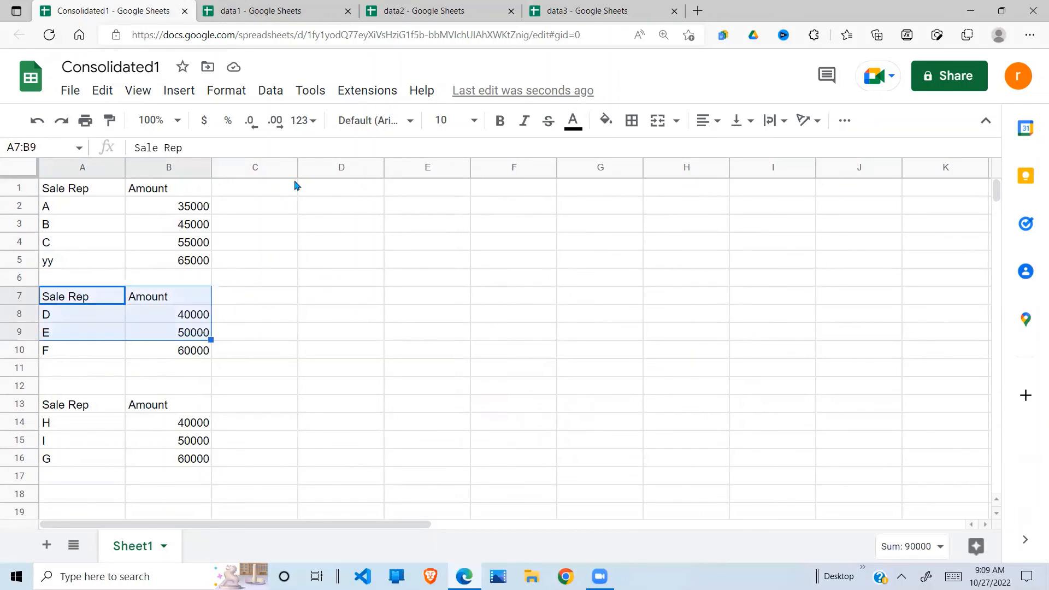
Step: Compare with data2's header row, then expand A1's formula to show all three IMPORTRANGE calls
{"action": "left_click", "coordinate": [429, 11]}
{"action": "left_click", "coordinate": [123, 260]}
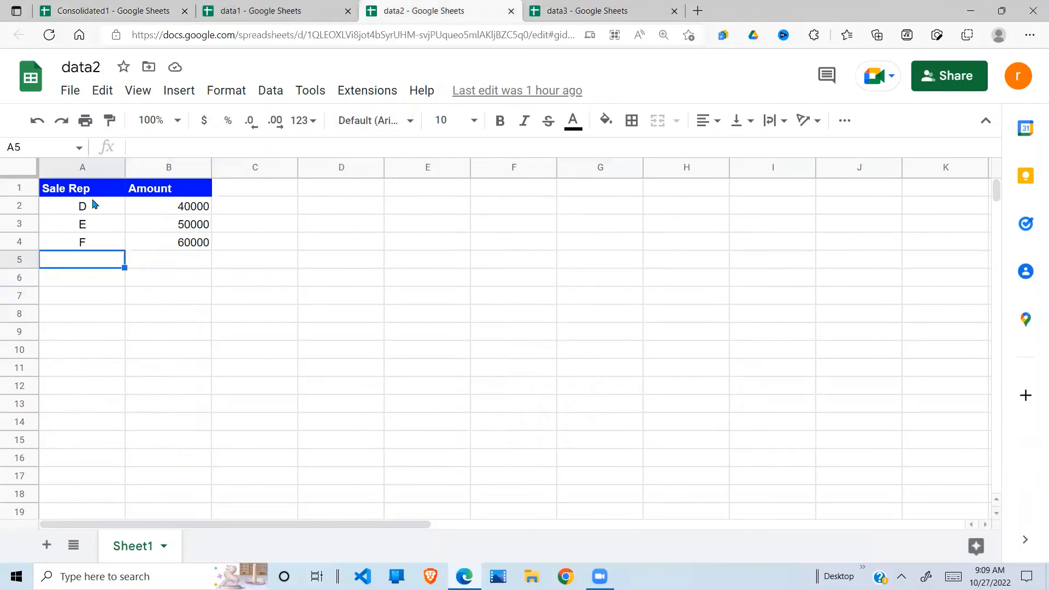
{"action": "left_click", "coordinate": [58, 191]}
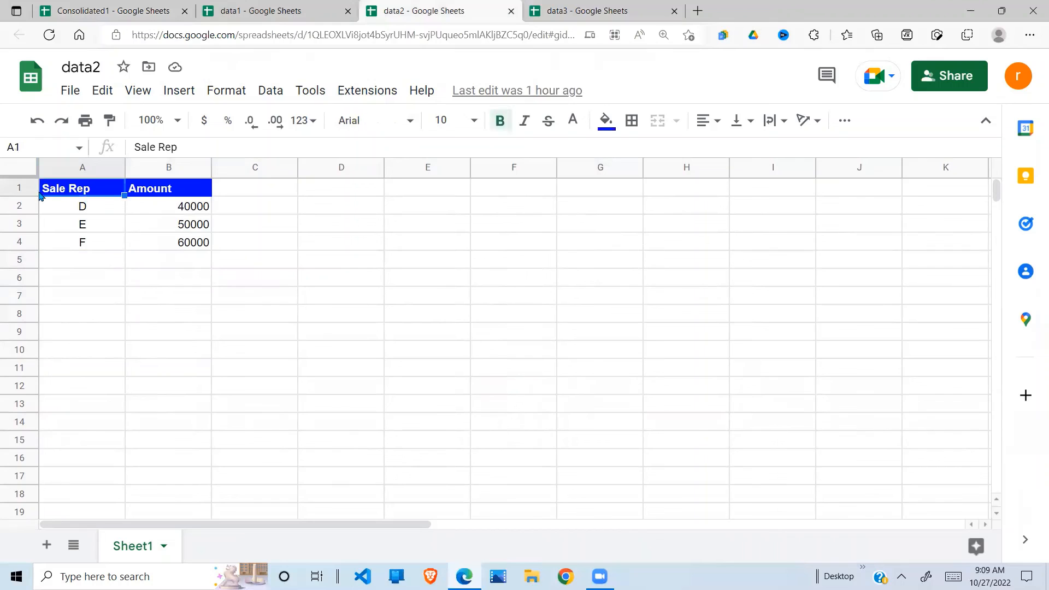
{"action": "left_click", "coordinate": [82, 212]}
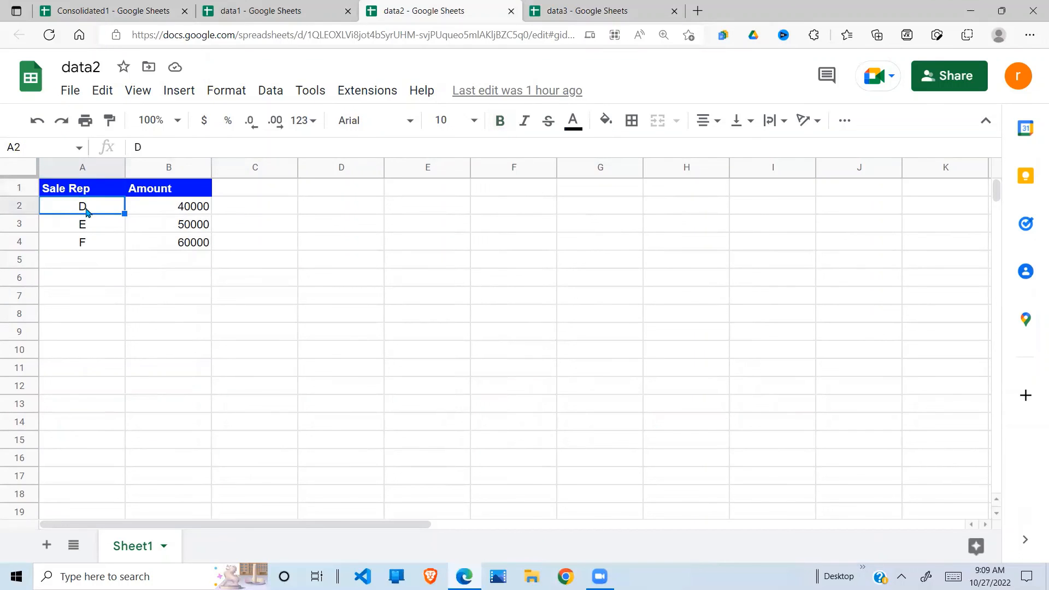
{"action": "left_click", "coordinate": [171, 11]}
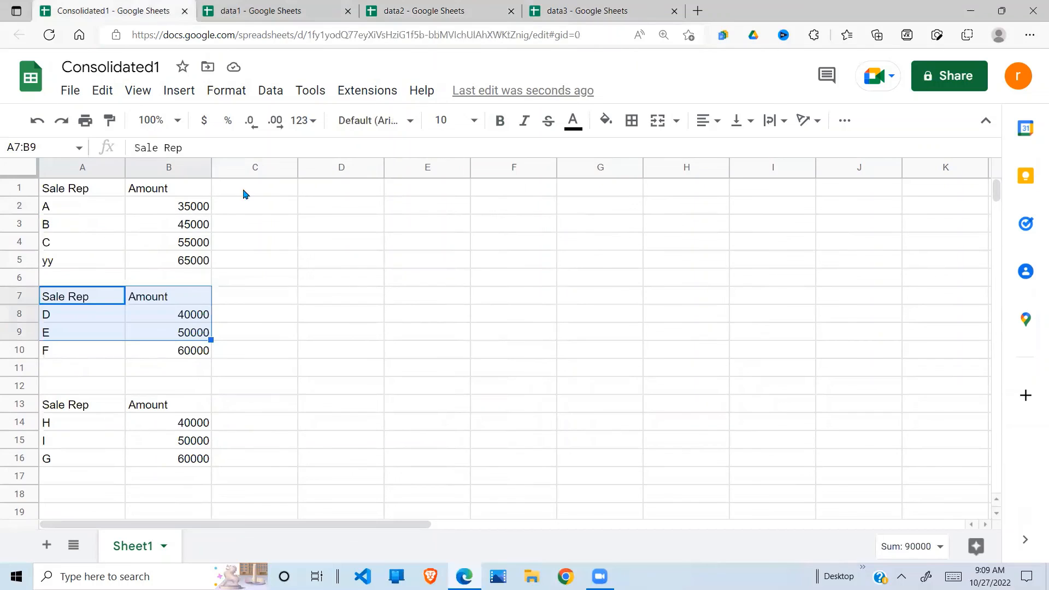
{"action": "left_click", "coordinate": [102, 230]}
{"action": "left_click", "coordinate": [88, 188]}
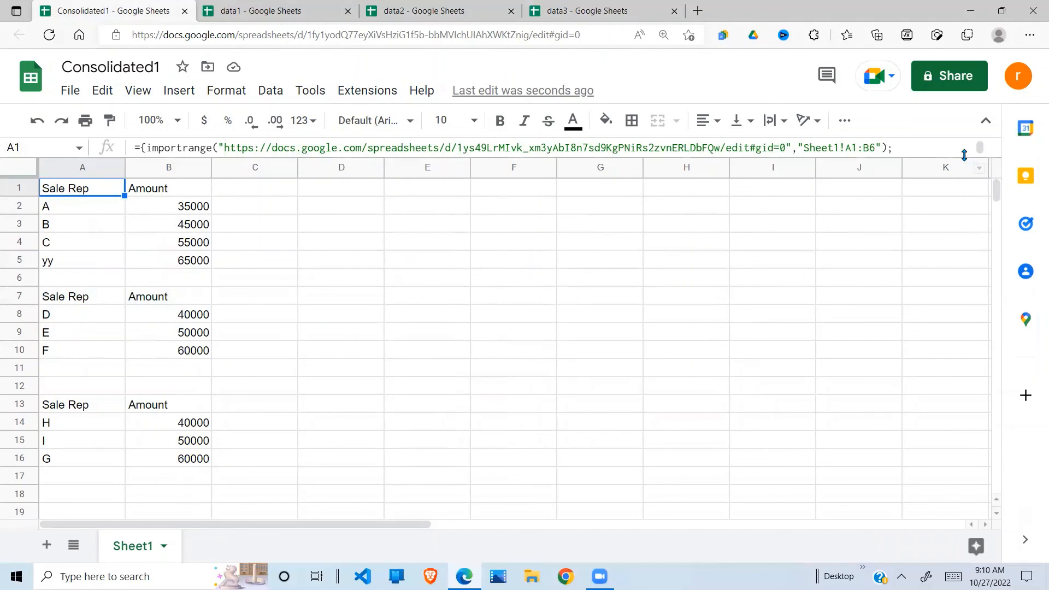
{"action": "left_click_drag", "start_coordinate": [967, 178], "coordinate": [967, 264]}
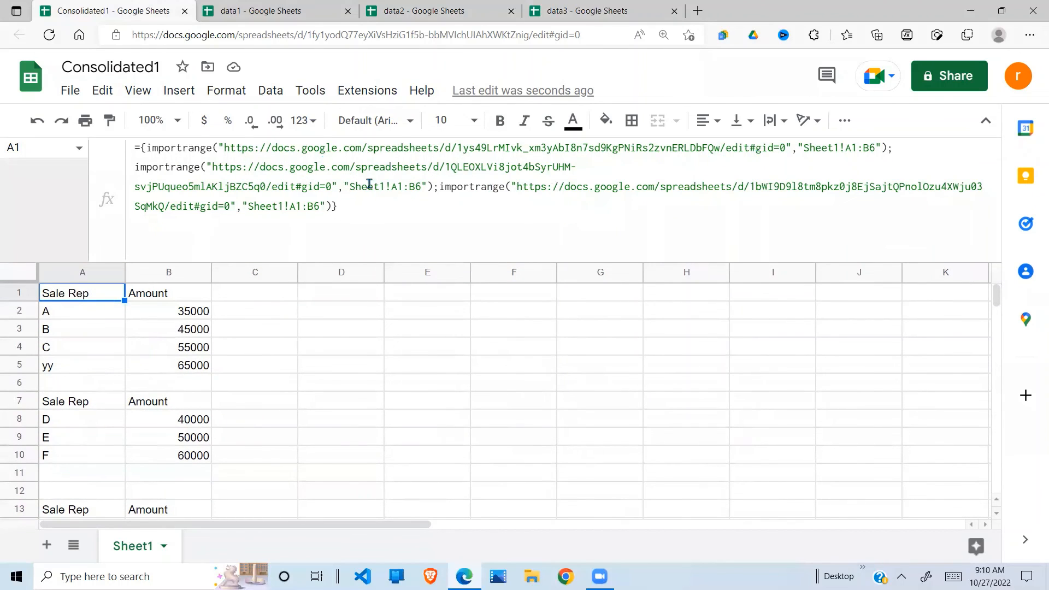
Step: Change data2's range to Sheet1!A2:B6 to skip its header row
{"action": "left_click", "coordinate": [399, 190]}
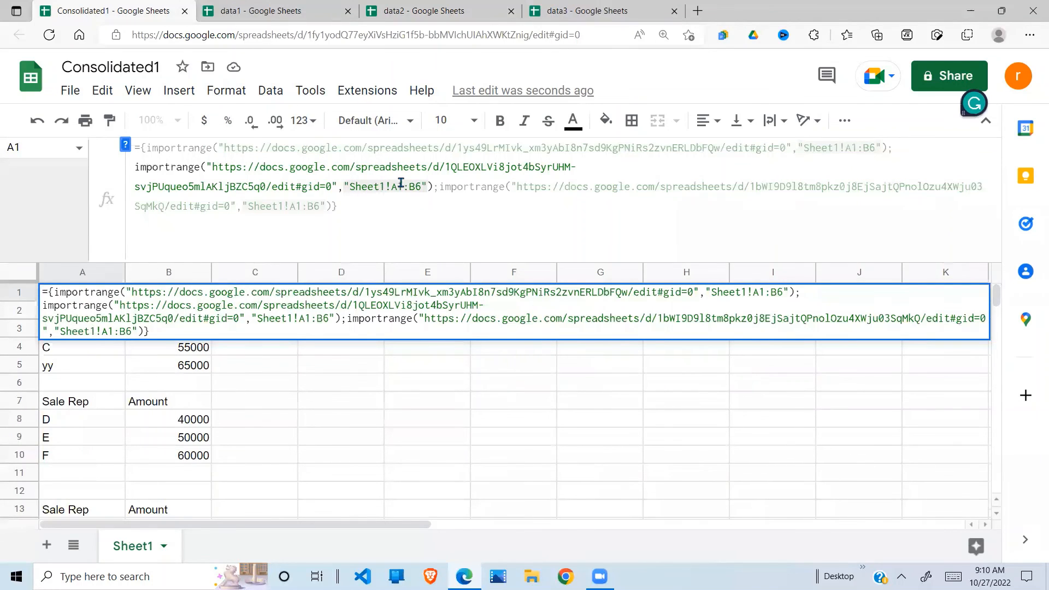
{"action": "key", "text": "BackSpace"}
{"action": "type", "text": "2"}
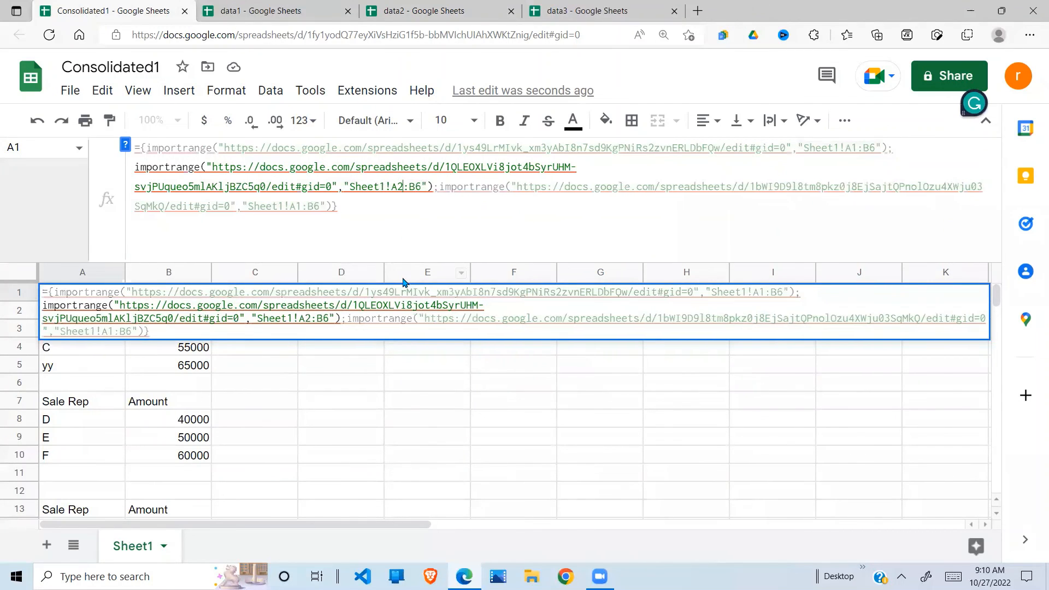
{"action": "key", "text": "Return"}
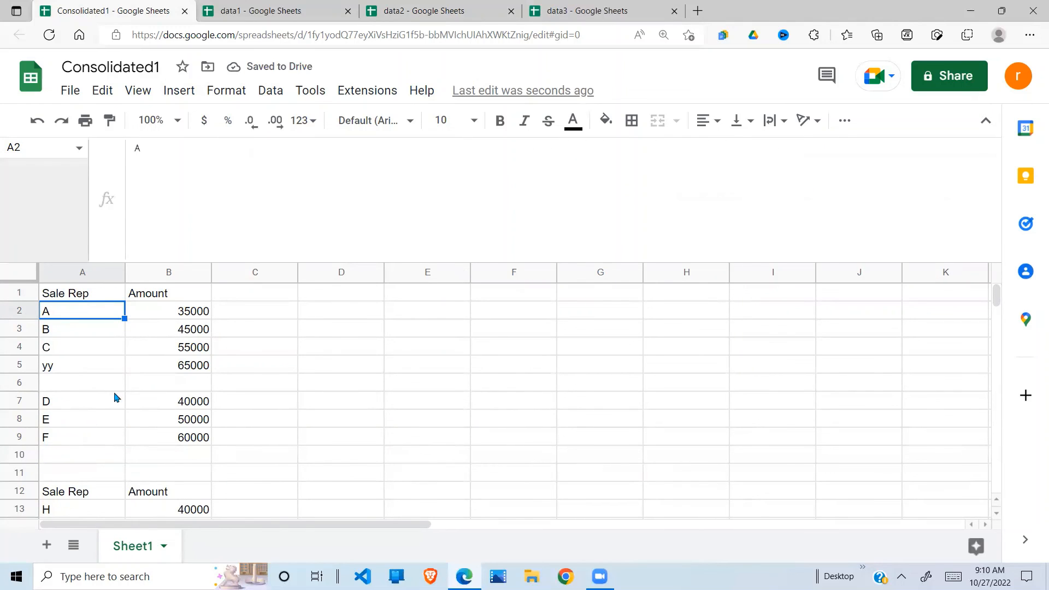
Step: After checking data1's rows, change data1's range to Sheet1!A1:B5 to drop the blank row
{"action": "left_click", "coordinate": [77, 384]}
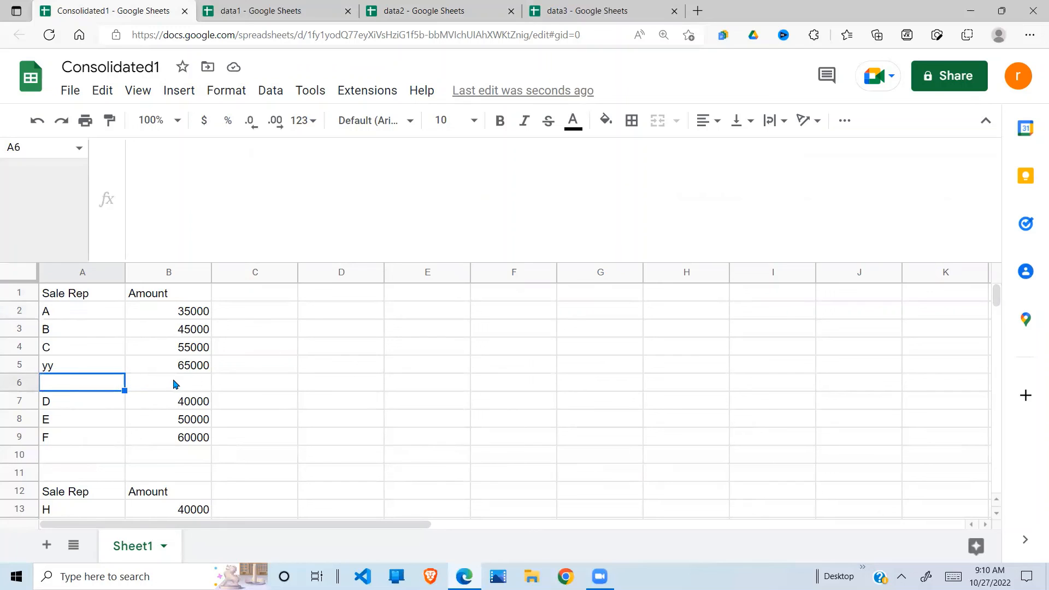
{"action": "left_click", "coordinate": [83, 295]}
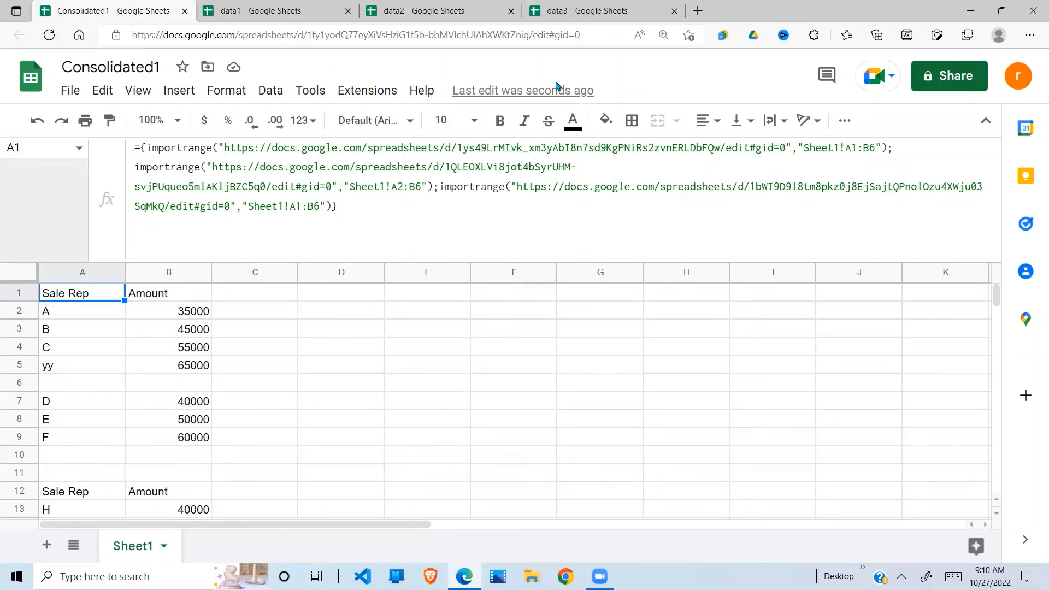
{"action": "left_click", "coordinate": [291, 12]}
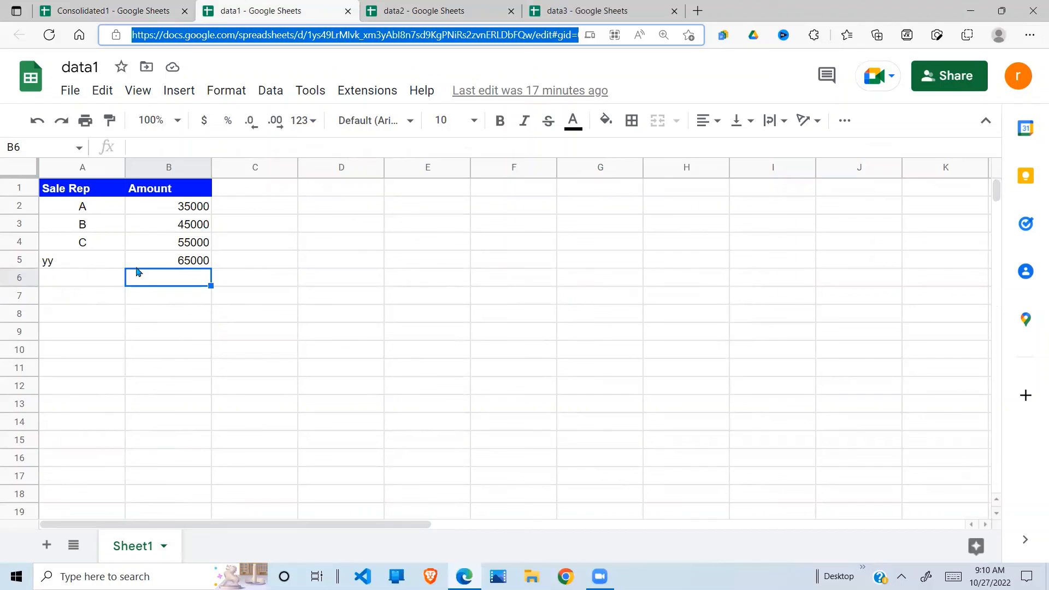
{"action": "left_click", "coordinate": [103, 12]}
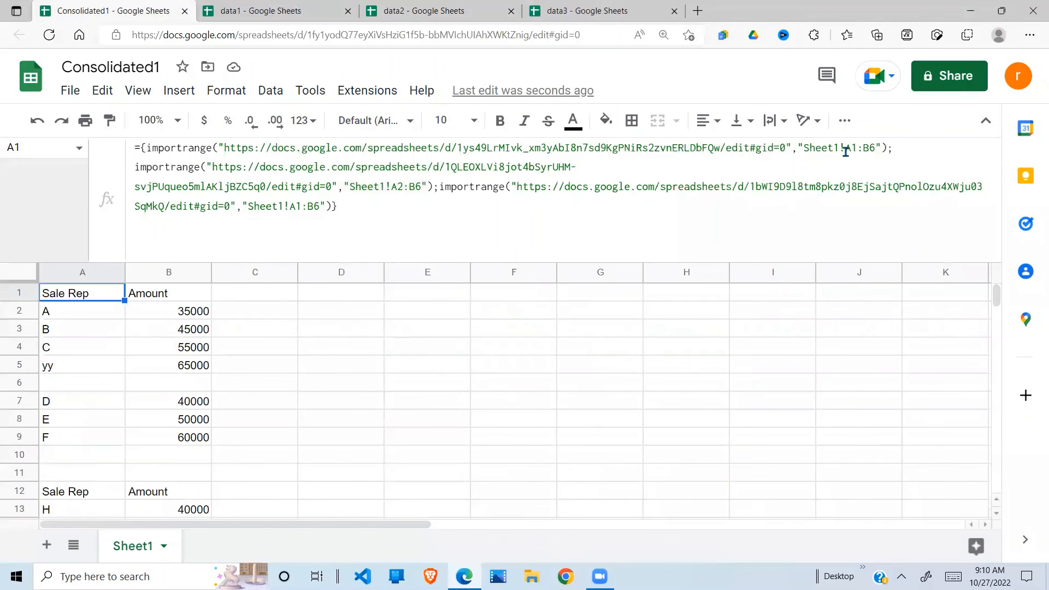
{"action": "left_click", "coordinate": [878, 148]}
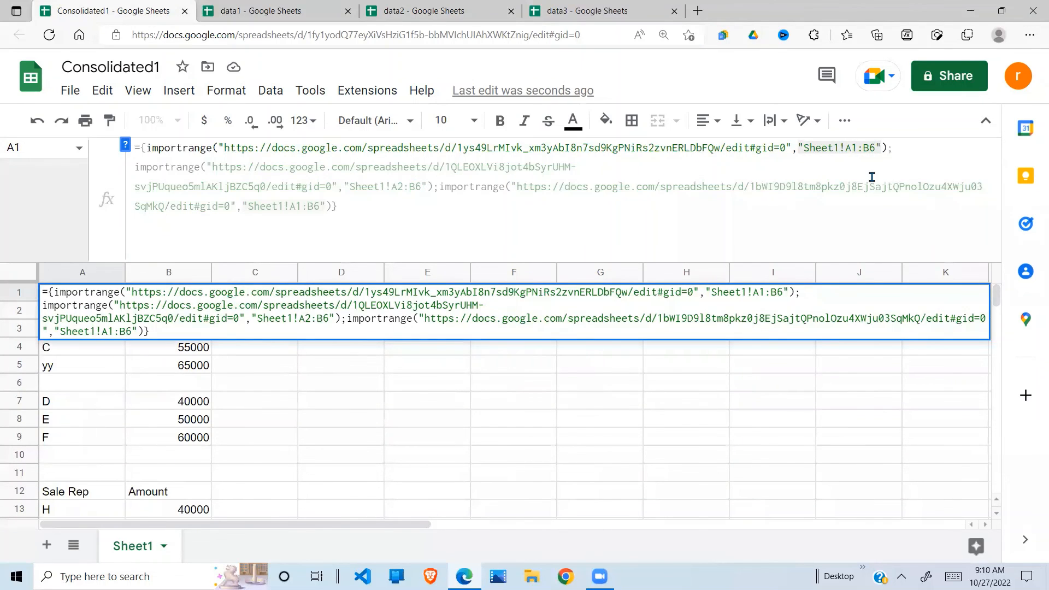
{"action": "key", "text": "BackSpace"}
{"action": "type", "text": "5"}
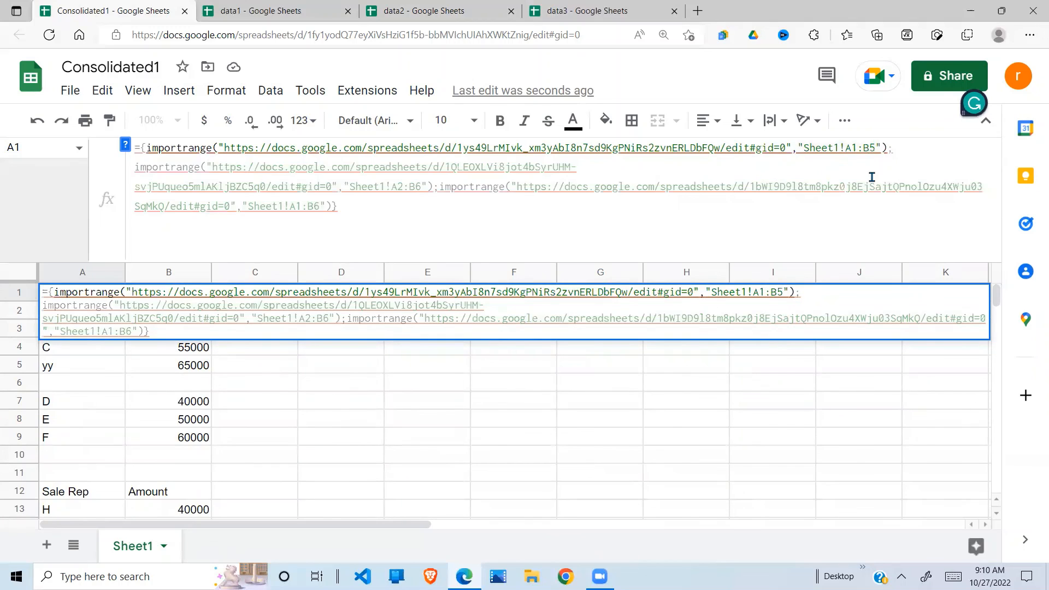
{"action": "key", "text": "Return"}
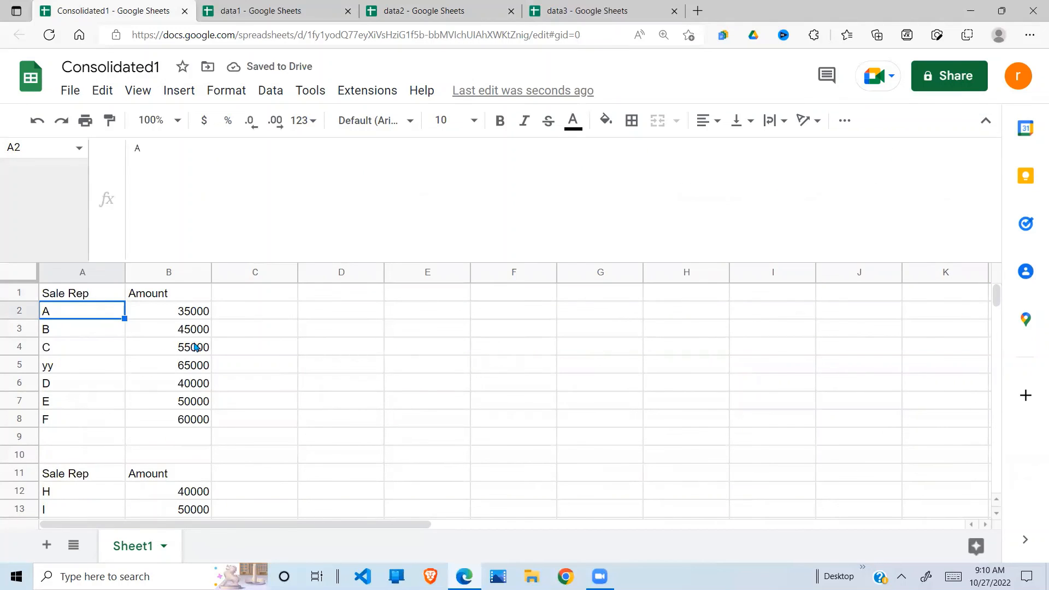
{"action": "left_click_drag", "start_coordinate": [206, 319], "coordinate": [199, 419]}
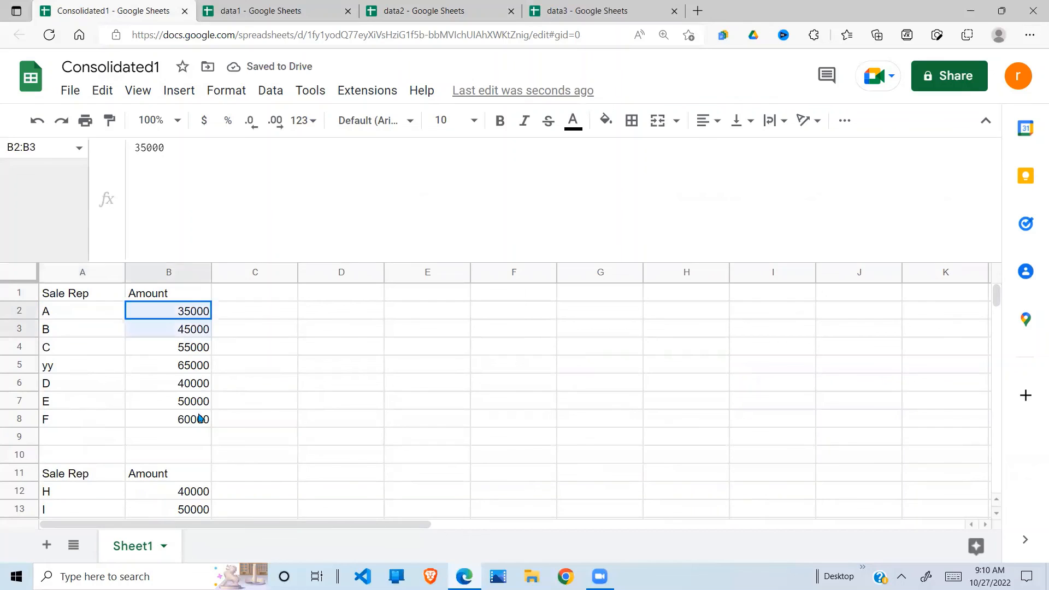
{"action": "left_click", "coordinate": [251, 402]}
{"action": "left_click_drag", "start_coordinate": [106, 440], "coordinate": [203, 482]}
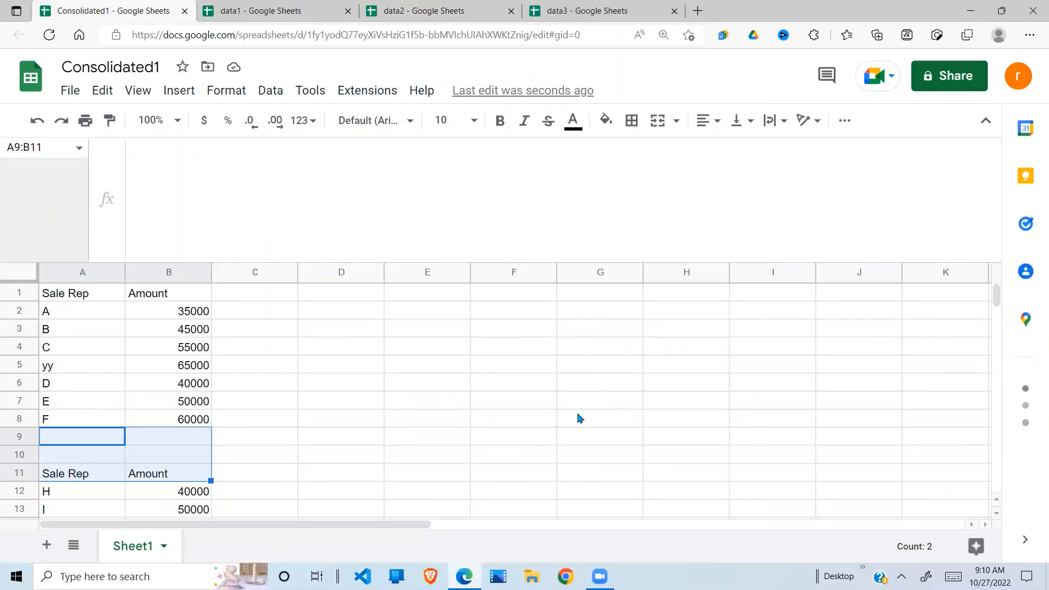
{"action": "left_click", "coordinate": [818, 567]}
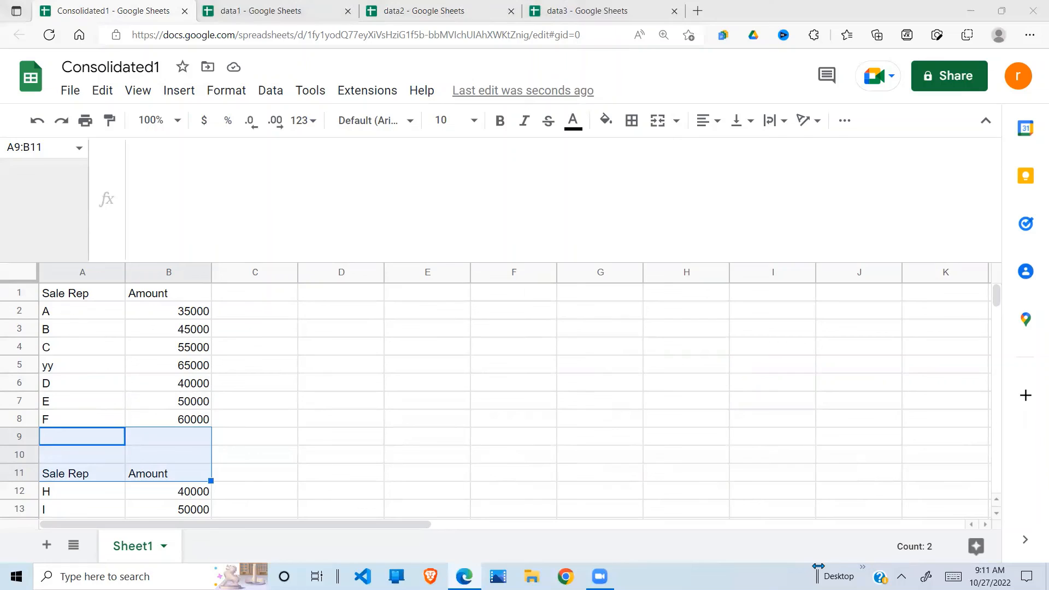